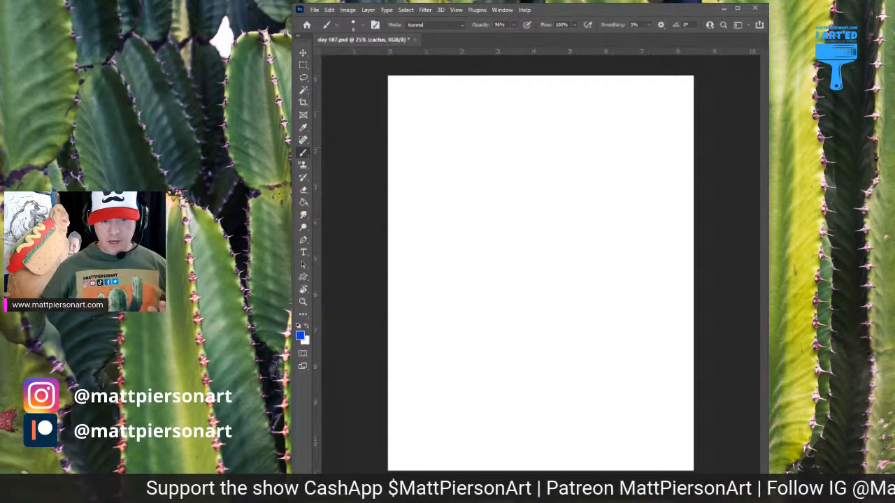
Fill the background layer with a solid muted rose-red using the Paint Bucket
key("alt+bracketleft")
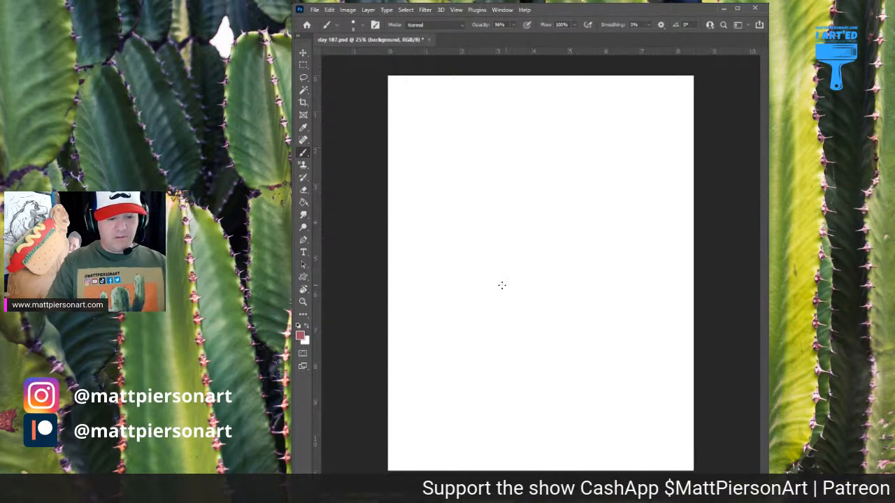
key("g")
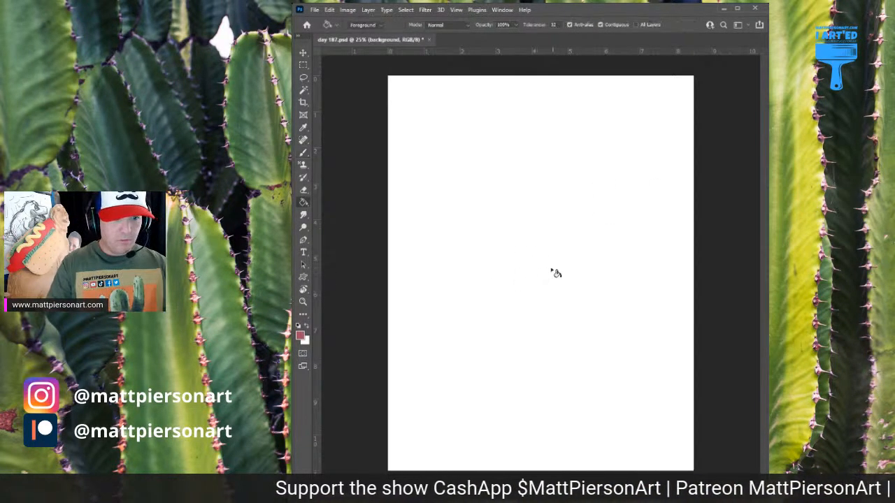
left_click(537, 260)
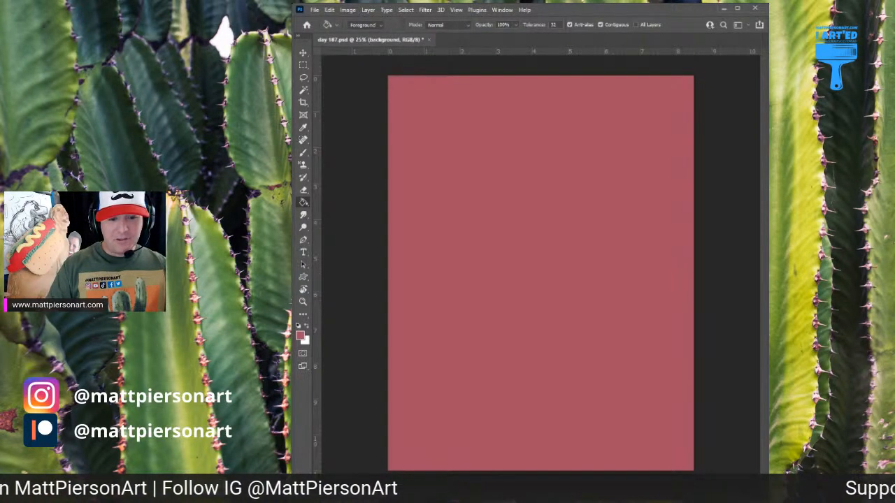
On the outline layer, sketch a tall rounded cactus trunk in black with one curved, upward-pointing arm on each side
key("alt+]")
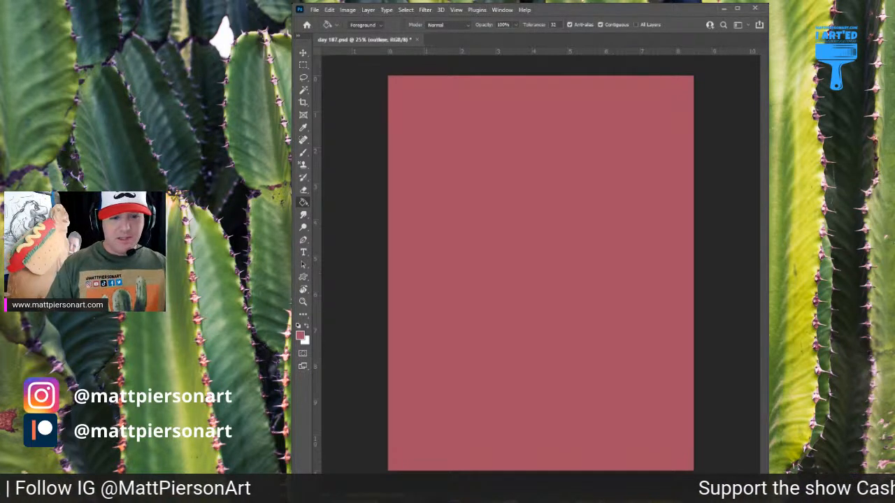
key("d")
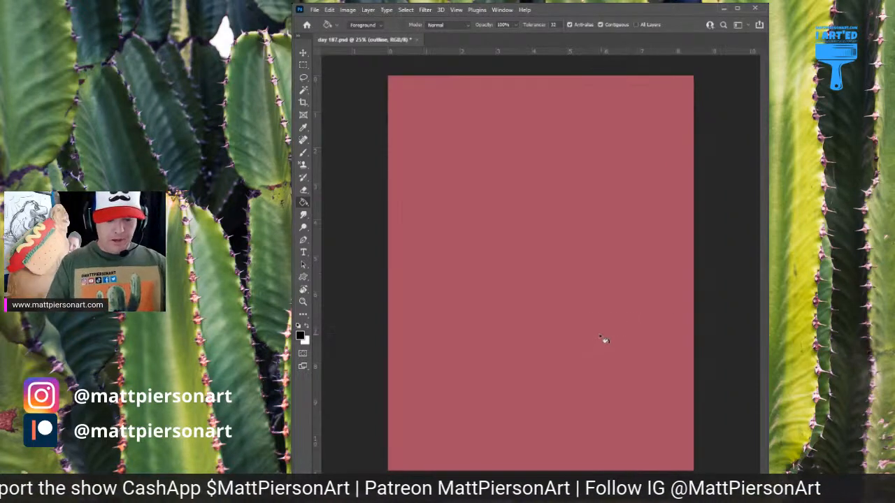
key("b")
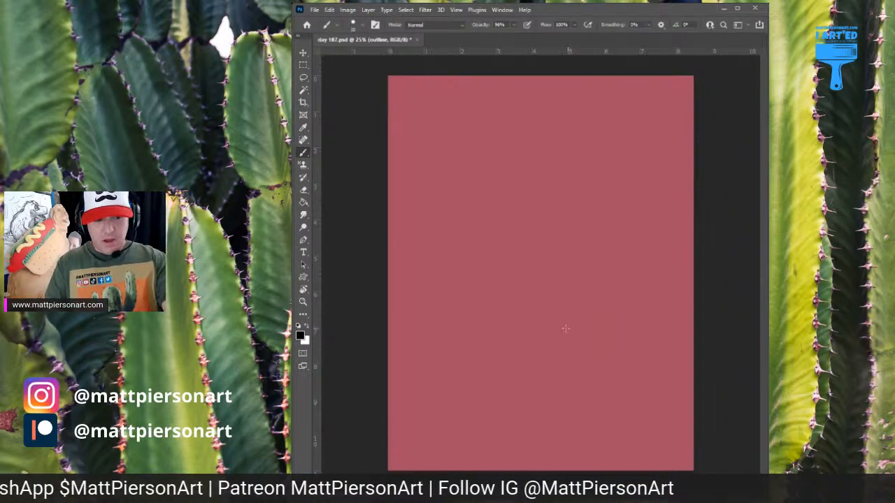
key("bracketright")
key("bracketright")
key("bracketright")
key("bracketright")
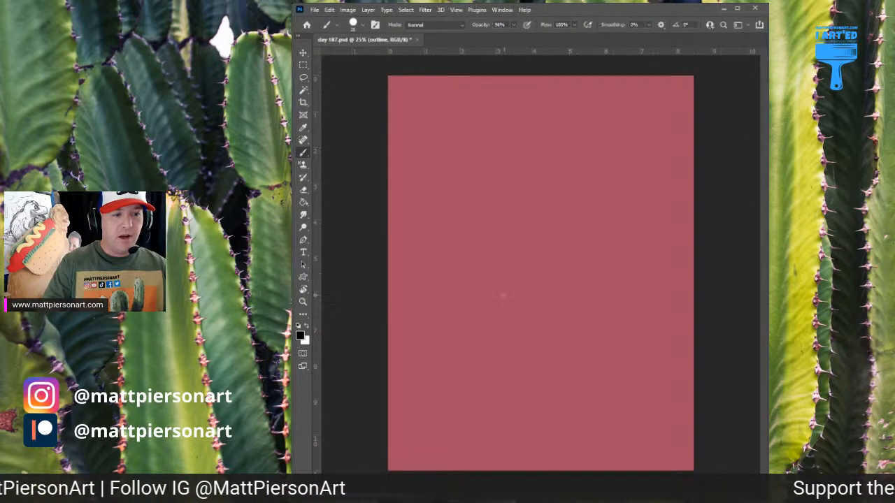
mouse_move(503, 296)
left_mouse_down()
mouse_move(503, 256)
mouse_move(505, 298)
mouse_move(502, 208)
mouse_move(505, 260)
mouse_move(513, 138)
mouse_move(568, 128)
mouse_move(587, 171)
mouse_move(566, 248)
mouse_move(567, 290)
mouse_move(561, 128)
mouse_move(518, 140)
mouse_move(502, 295)
mouse_move(502, 227)
mouse_move(511, 334)
left_mouse_up()
left_click_drag(569, 260, 567, 335)
mouse_move(511, 323)
left_mouse_down()
mouse_move(516, 341)
mouse_move(538, 351)
mouse_move(568, 338)
mouse_move(546, 351)
mouse_move(515, 337)
left_mouse_up()
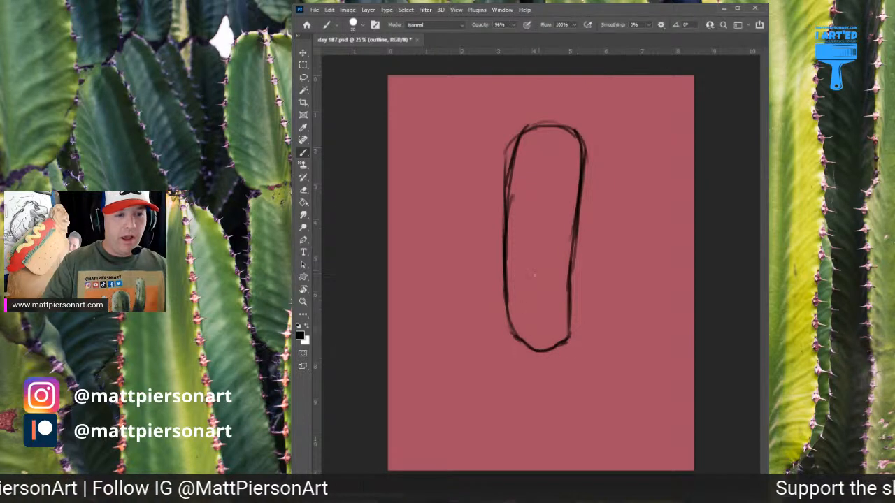
mouse_move(592, 272)
left_mouse_down()
mouse_move(573, 286)
mouse_move(594, 259)
mouse_move(570, 286)
mouse_move(597, 239)
mouse_move(577, 281)
mouse_move(605, 192)
mouse_move(602, 205)
mouse_move(623, 186)
mouse_move(624, 249)
mouse_move(614, 264)
mouse_move(608, 253)
mouse_move(603, 288)
mouse_move(571, 311)
mouse_move(568, 277)
left_mouse_up()
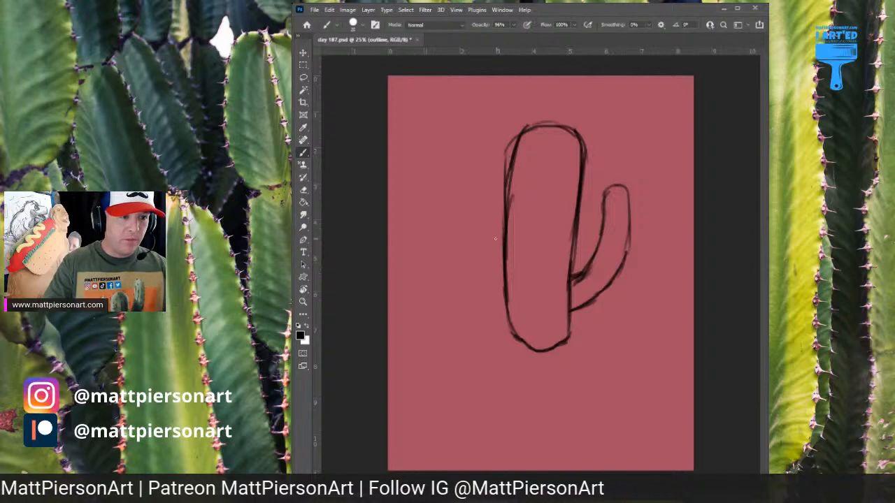
mouse_move(500, 239)
left_mouse_down()
mouse_move(467, 208)
mouse_move(496, 236)
mouse_move(454, 183)
mouse_move(460, 207)
mouse_move(447, 181)
mouse_move(462, 137)
mouse_move(475, 148)
mouse_move(479, 190)
mouse_move(513, 215)
mouse_move(506, 237)
left_mouse_up()
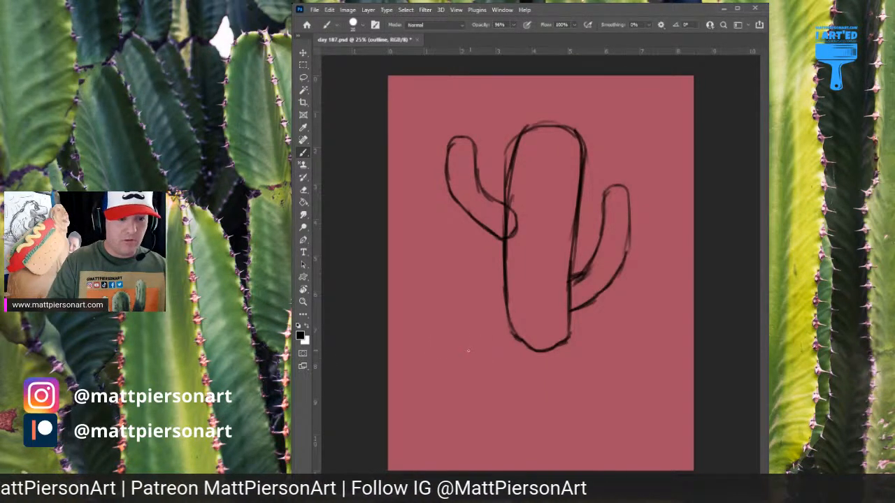
Sketch the four-sided top face of a planter box in perspective around the base of the cactus
left_click_drag(466, 349, 572, 372)
left_click_drag(457, 344, 580, 377)
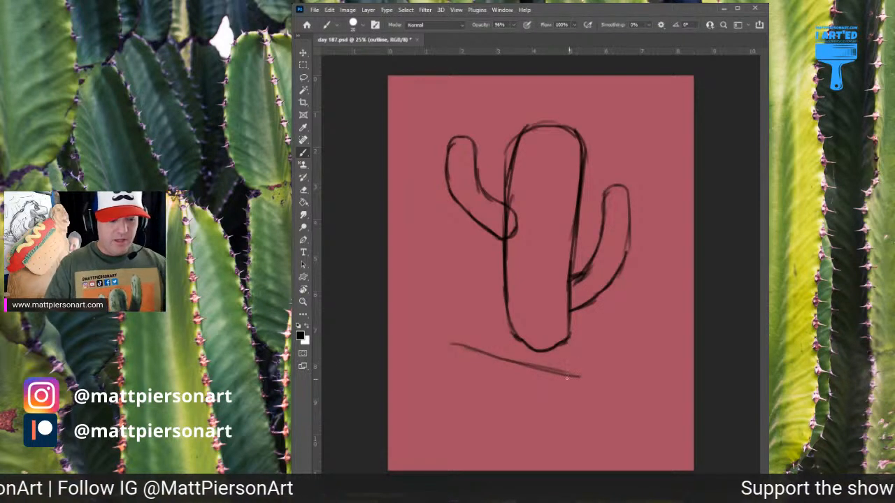
mouse_move(466, 346)
left_mouse_down()
mouse_move(590, 375)
mouse_move(614, 335)
left_mouse_up()
left_click_drag(584, 379, 616, 331)
left_click_drag(586, 378, 614, 335)
left_click_drag(457, 342, 508, 310)
mouse_move(537, 310)
left_mouse_down()
mouse_move(618, 325)
mouse_move(583, 378)
mouse_move(582, 415)
left_mouse_up()
Draw the planter box's vertical corners and lower edges to close its front and right side faces
mouse_move(582, 380)
left_mouse_down()
mouse_move(584, 423)
mouse_move(584, 412)
left_mouse_up()
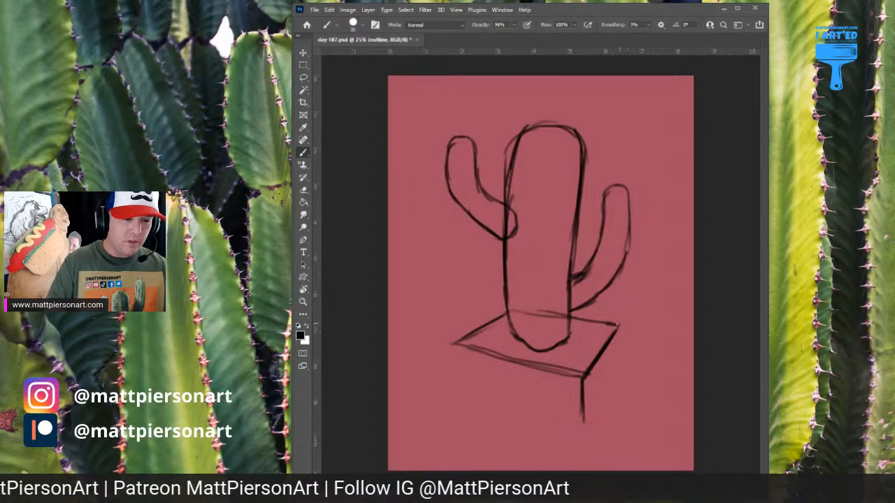
left_click_drag(617, 325, 619, 364)
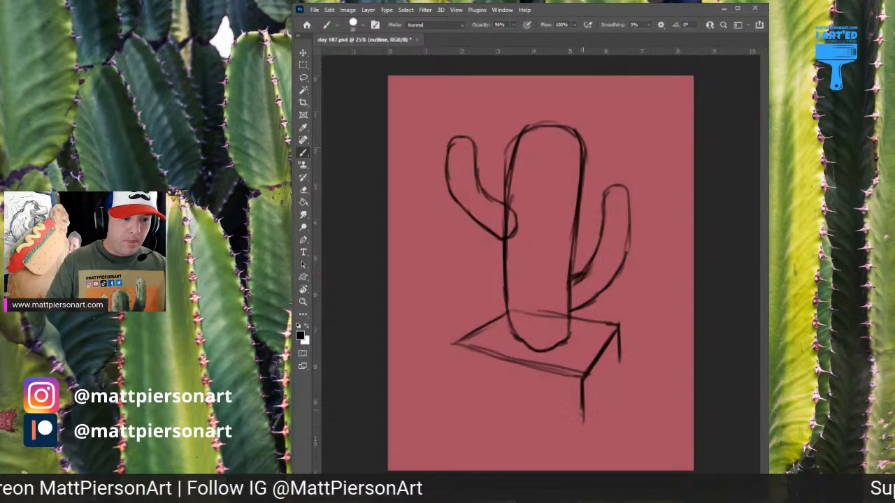
left_click_drag(582, 391, 583, 424)
left_click_drag(619, 323, 620, 361)
mouse_move(618, 325)
left_mouse_down()
mouse_move(620, 368)
mouse_move(588, 424)
left_mouse_up()
mouse_move(621, 367)
left_mouse_down()
mouse_move(583, 432)
mouse_move(595, 410)
left_mouse_up()
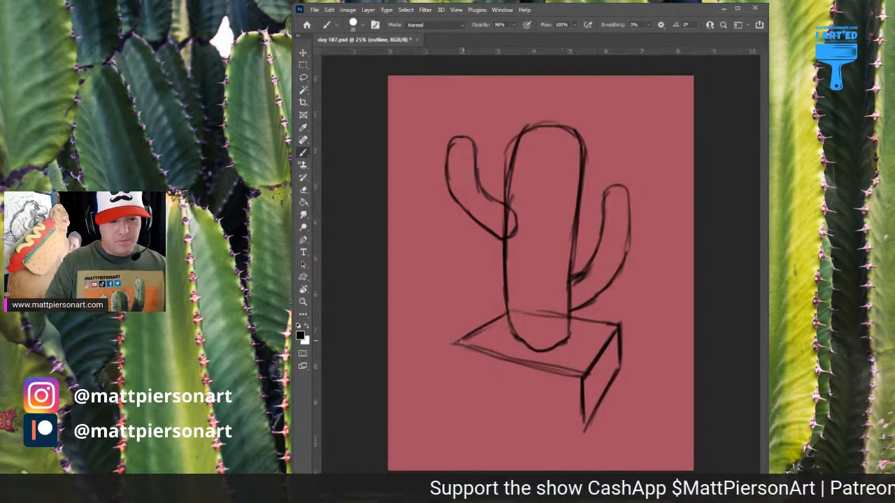
left_click_drag(456, 344, 458, 386)
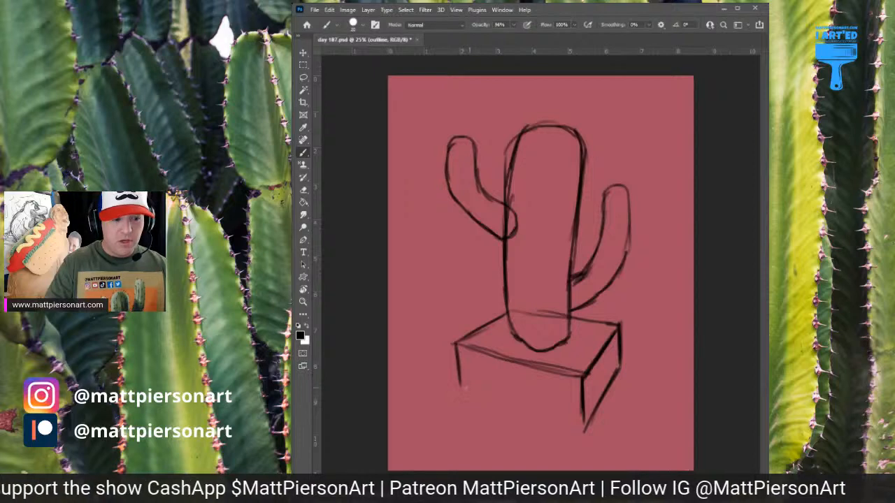
left_click_drag(459, 382, 514, 398)
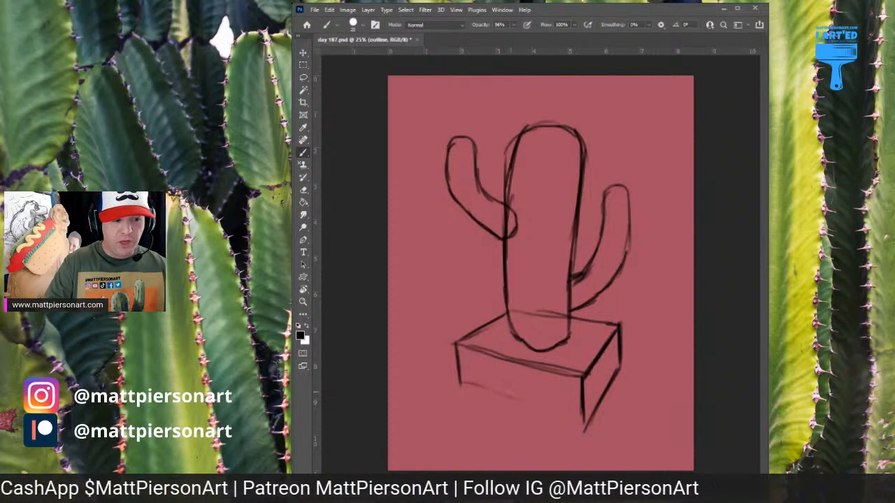
mouse_move(461, 383)
left_mouse_down()
mouse_move(577, 421)
mouse_move(606, 387)
left_mouse_up()
Erase the stray line ends beyond the planter's lower front corner and make the eraser hard-edged
key("e")
left_click_drag(599, 423, 598, 424)
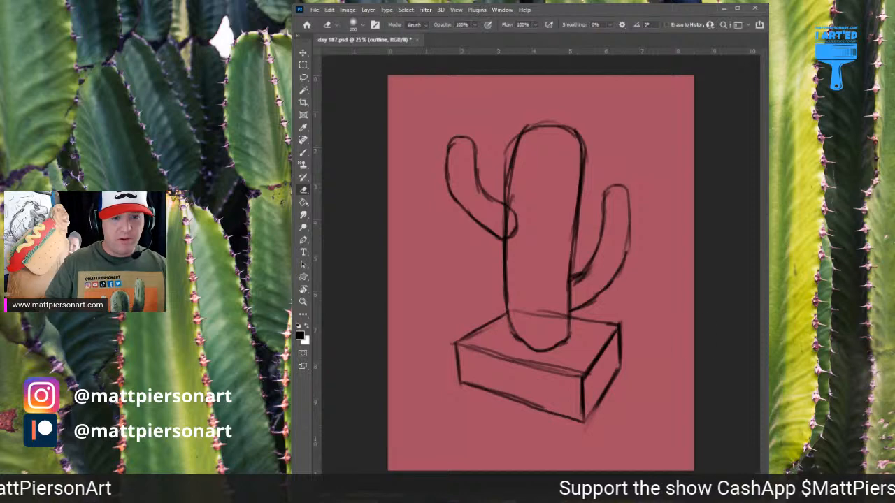
key("shift+bracketright")
key("shift+bracketright")
key("shift+bracketright")
key("shift+bracketright")
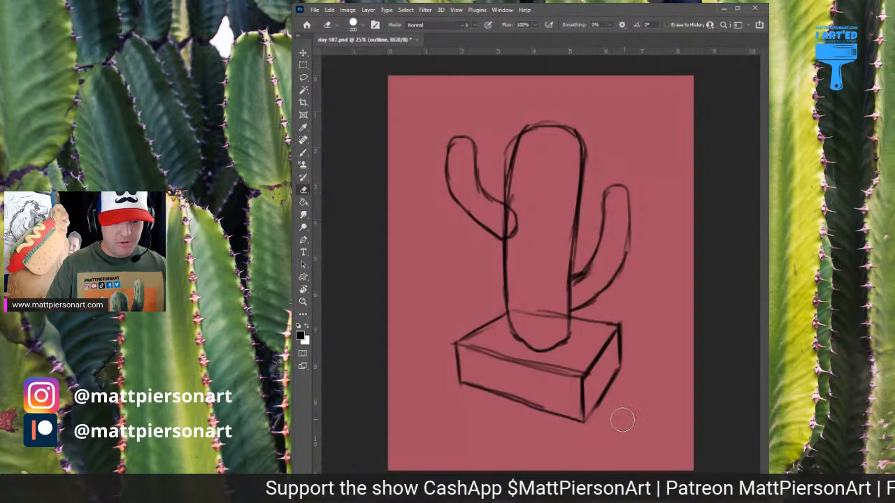
Move the cactus outline slightly up and to the right on the canvas
key("b")
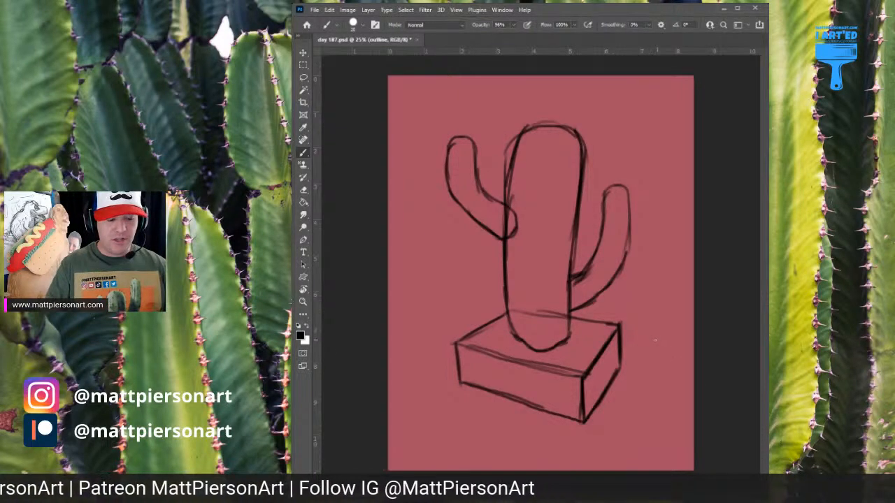
key("v")
mouse_move(546, 250)
left_mouse_down()
mouse_move(537, 279)
mouse_move(540, 264)
mouse_move(554, 264)
mouse_move(553, 248)
left_mouse_up()
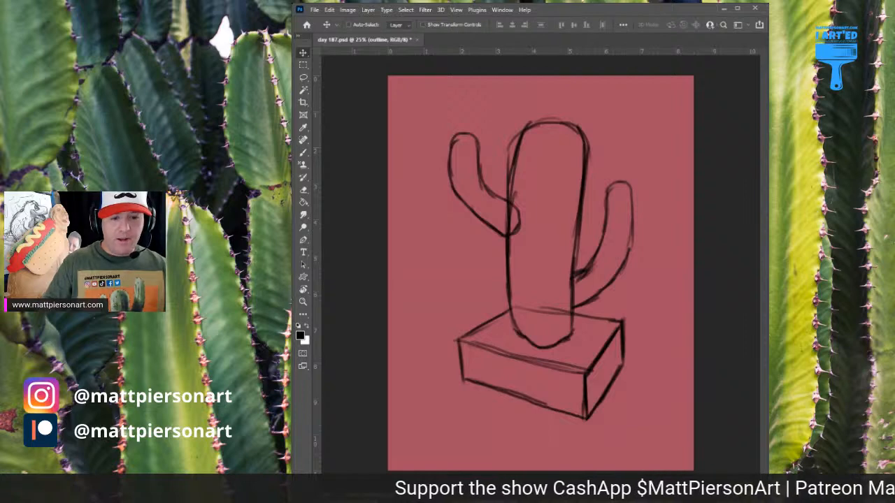
On the background shape layer, paint a large solid magenta shape behind the cactus with an enlarged brush, leaving a red border
key("alt+[")
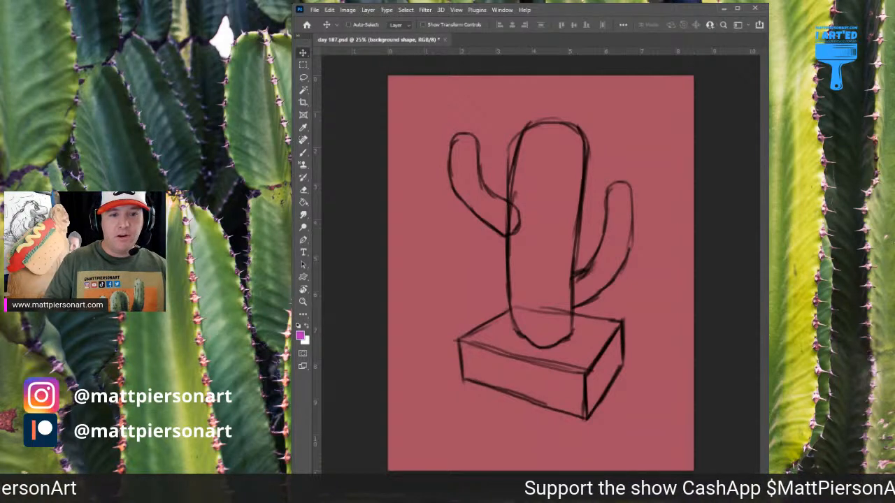
key("b")
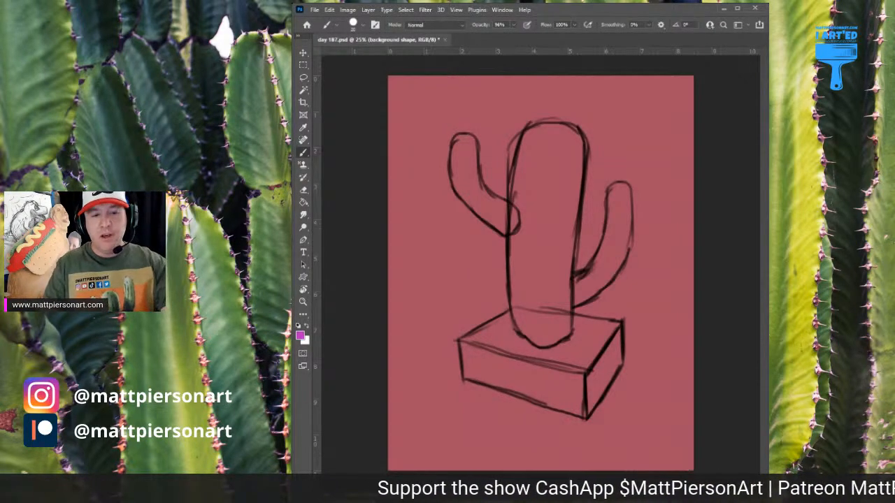
key("bracketright")
key("bracketright")
key("bracketright")
key("bracketright")
key("bracketright")
key("bracketright")
key("bracketright")
key("bracketright")
key("bracketright")
key("bracketright")
key("bracketright")
key("bracketright")
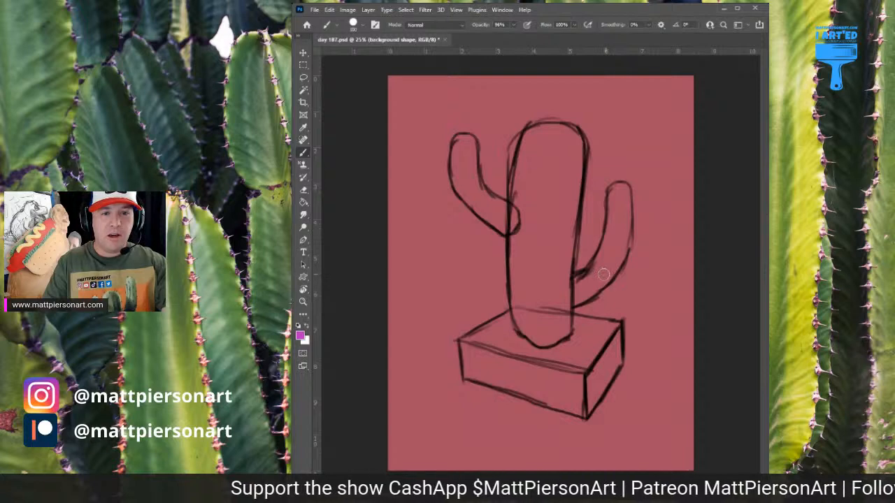
key("bracketright")
key("bracketright")
key("bracketright")
key("bracketright")
key("bracketright")
key("bracketright")
key("bracketright")
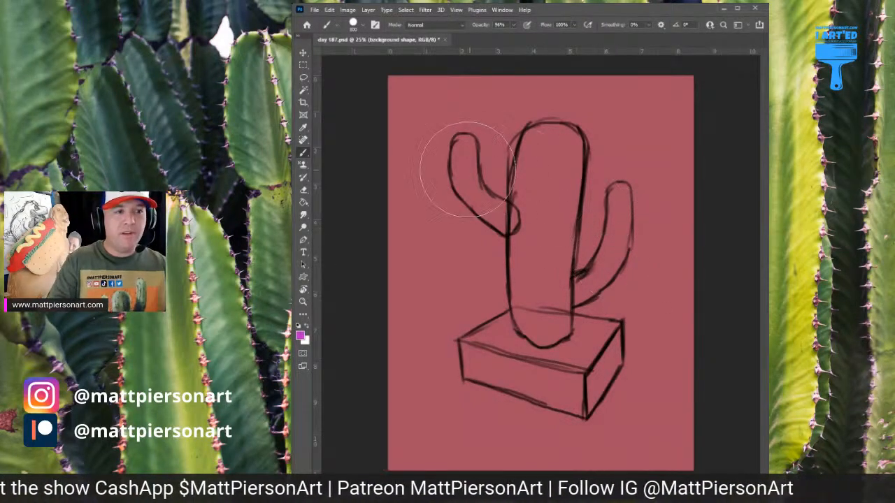
mouse_move(443, 162)
left_mouse_down()
mouse_move(600, 156)
mouse_move(601, 139)
mouse_move(455, 147)
mouse_move(632, 147)
mouse_move(643, 194)
mouse_move(632, 396)
mouse_move(615, 204)
mouse_move(590, 363)
mouse_move(580, 270)
mouse_move(555, 315)
mouse_move(575, 412)
mouse_move(538, 207)
mouse_move(547, 327)
mouse_move(529, 322)
mouse_move(532, 208)
mouse_move(517, 402)
mouse_move(474, 218)
mouse_move(463, 412)
mouse_move(443, 224)
left_mouse_up()
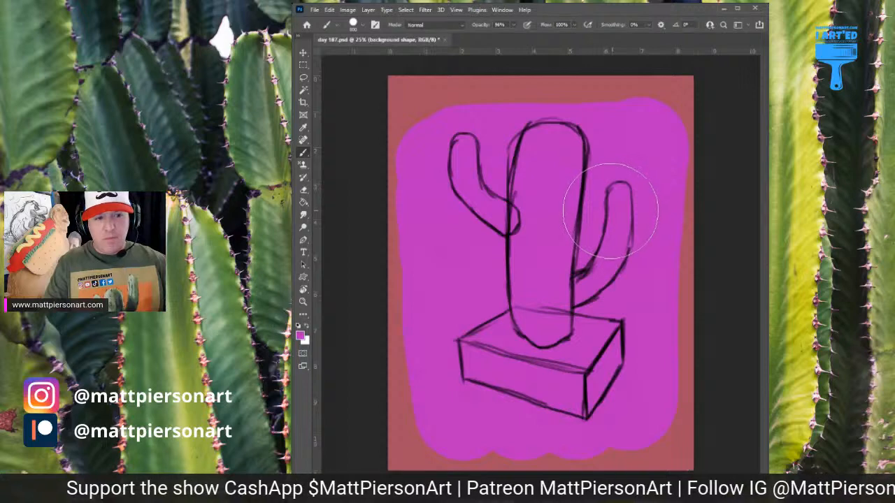
Cut straight, angled edges around the magenta background shape with the eraser to form an irregular polygon
key("e")
key("bracketright")
key("bracketright")
key("bracketright")
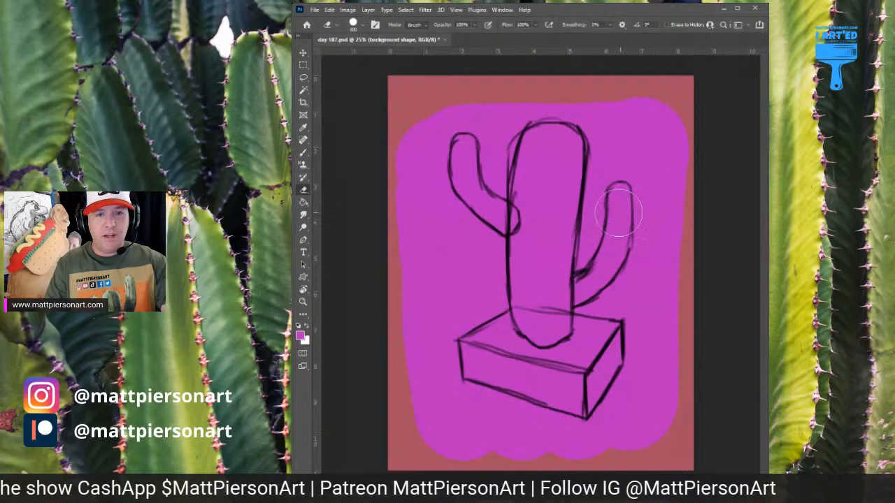
key("bracketleft")
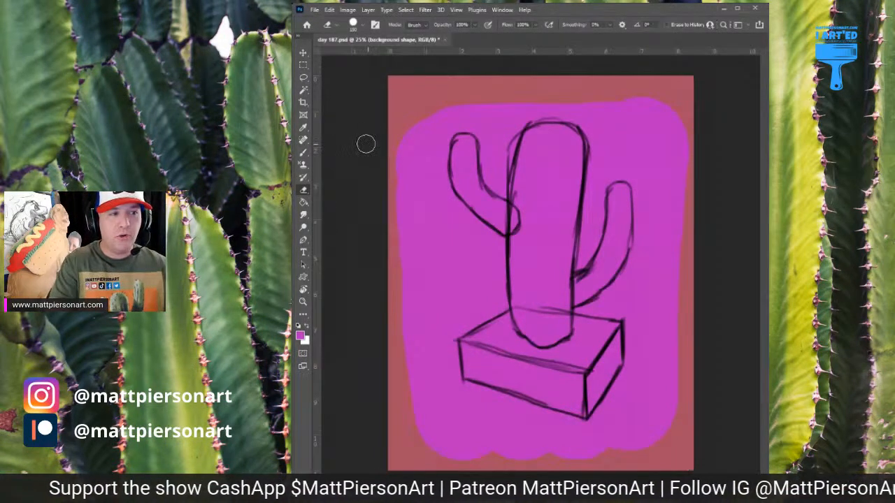
left_click(690, 104, "shift")
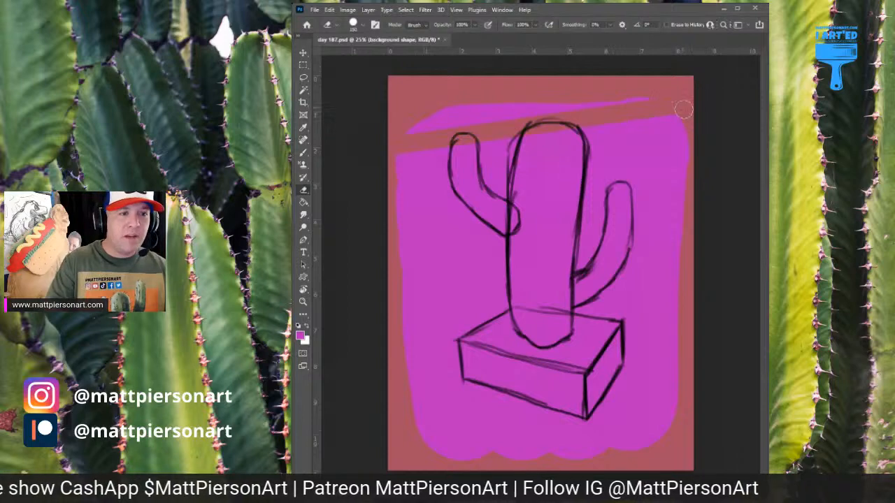
left_click(621, 85)
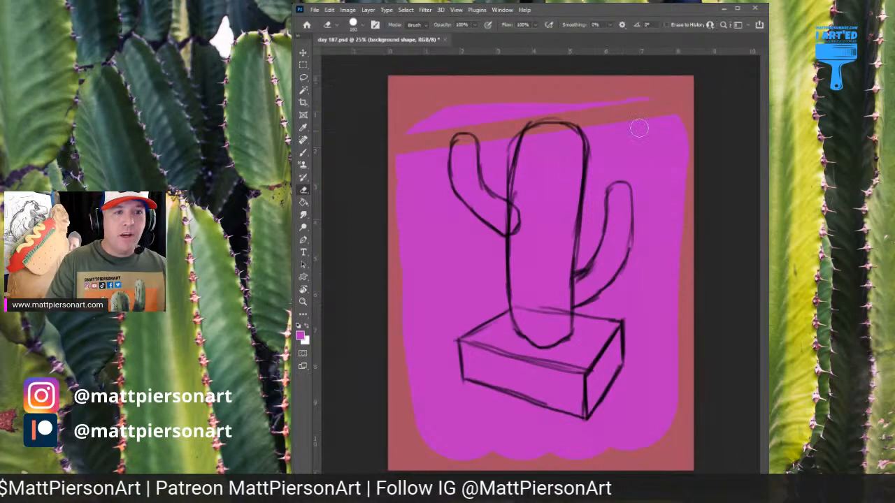
left_click(694, 200, "shift")
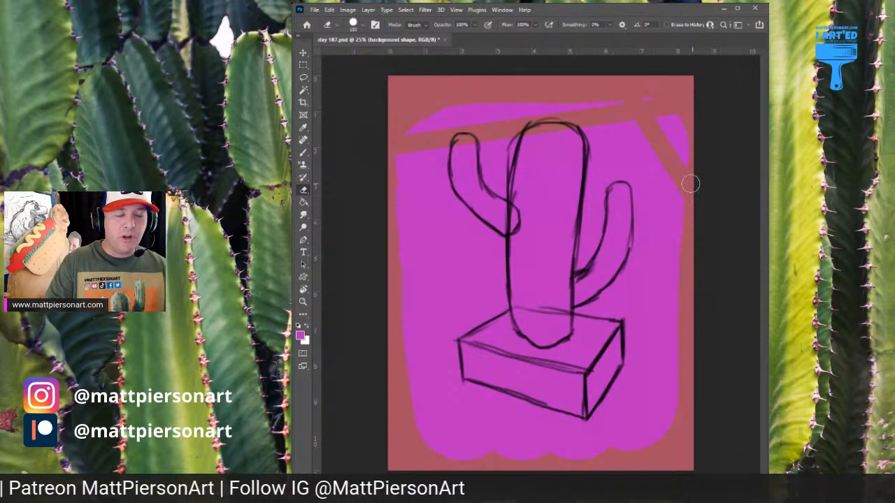
left_click(667, 445, "shift")
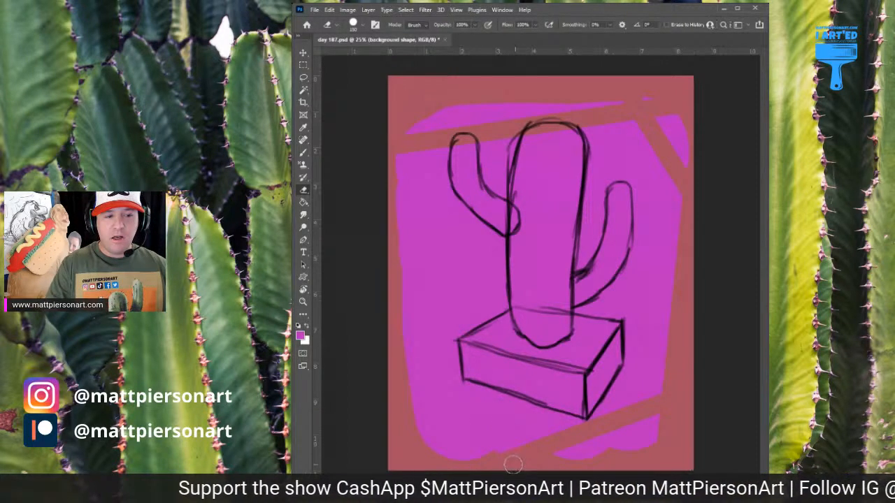
left_click_drag(513, 463, 410, 417)
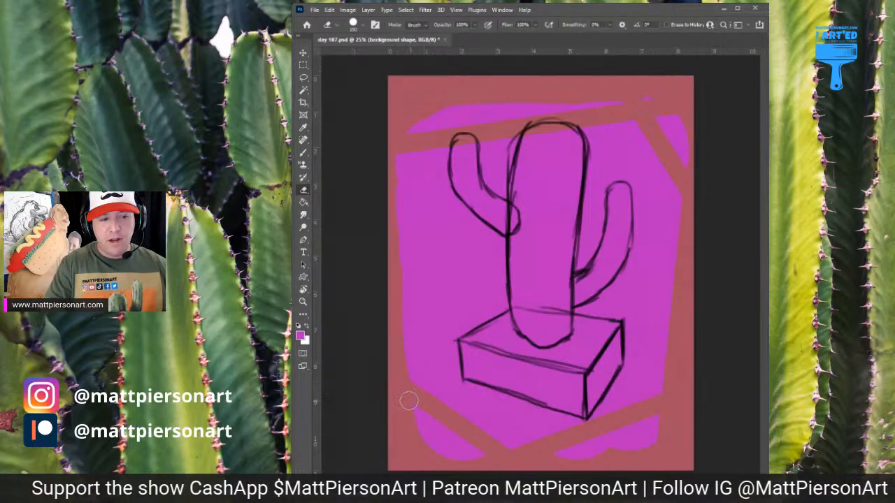
left_click(423, 423)
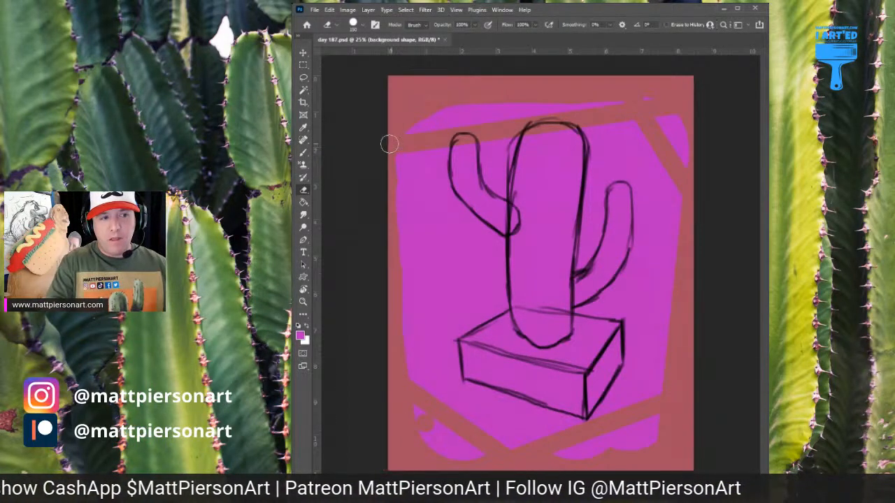
left_click_drag(389, 143, 394, 380)
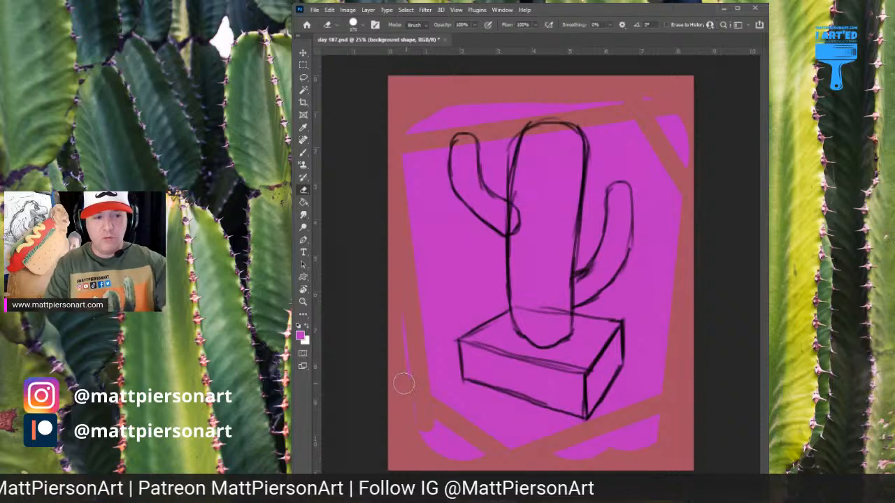
Enlarge the eraser to 400 px and erase all leftover magenta scraps outside the polygon on the background shape layer
key("bracketright")
key("bracketright")
key("bracketright")
key("bracketright")
mouse_move(383, 317)
left_mouse_down()
mouse_move(408, 429)
mouse_move(467, 463)
mouse_move(621, 464)
mouse_move(567, 460)
mouse_move(655, 433)
mouse_move(672, 381)
left_mouse_up()
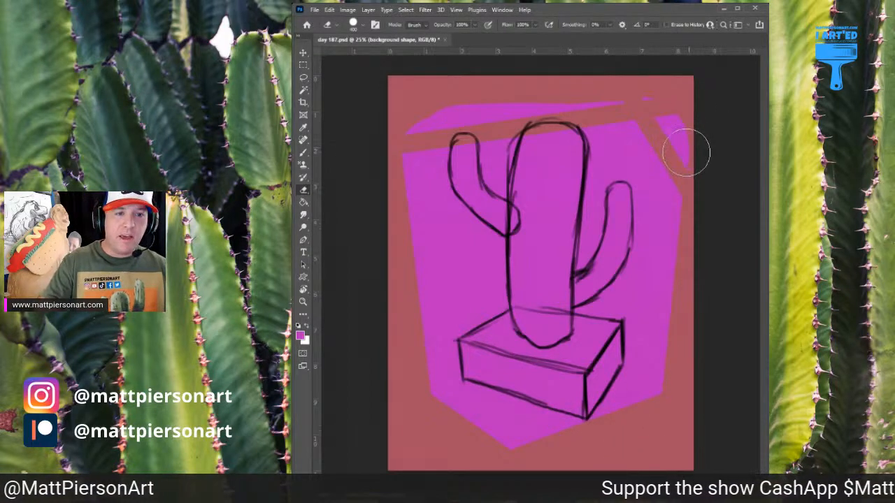
mouse_move(686, 154)
left_mouse_down()
mouse_move(670, 84)
mouse_move(549, 99)
mouse_move(530, 88)
mouse_move(542, 93)
mouse_move(385, 124)
left_mouse_up()
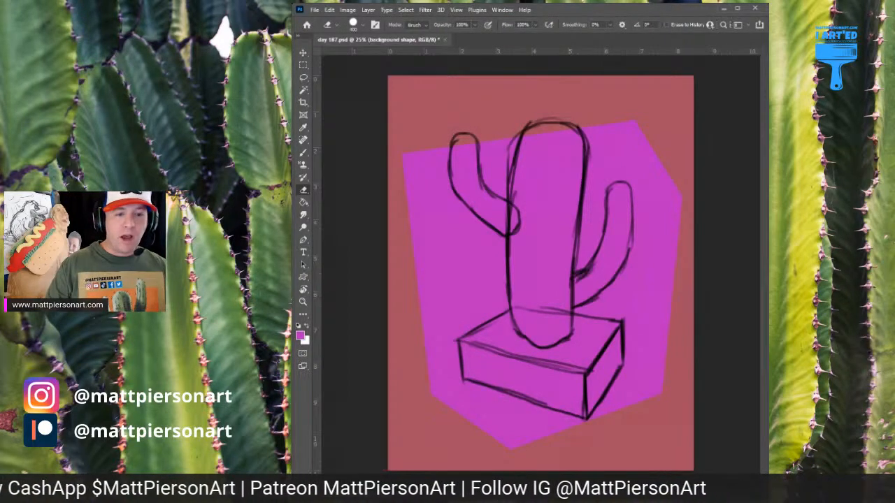
On the pot layer, paint the whole planter box solid orange with a 400 px brush, slightly overlapping its outline
key("alt+bracketleft")
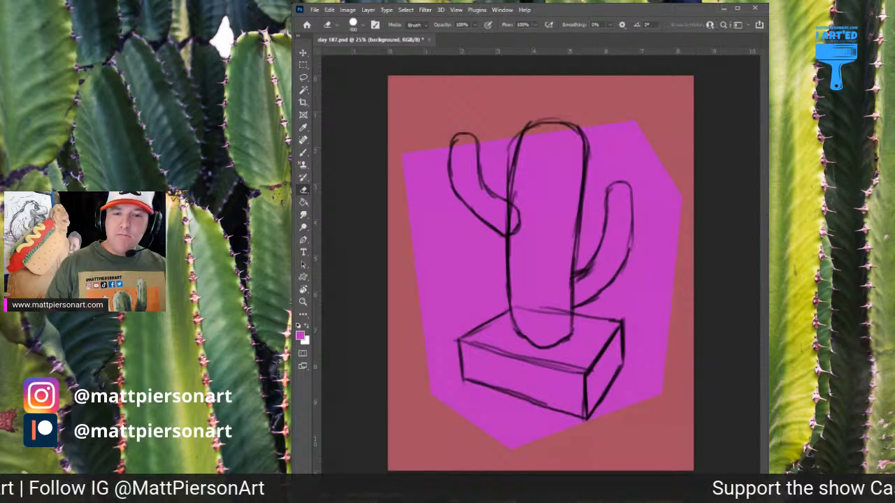
key("alt+bracketright")
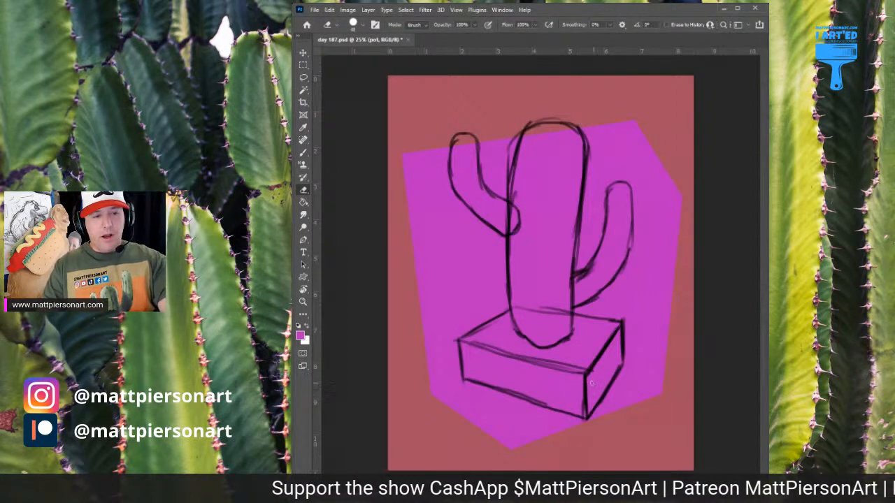
key("bracketright")
key("bracketright")
key("bracketright")
key("bracketright")
key("bracketright")
key("bracketright")
key("bracketright")
key("bracketright")
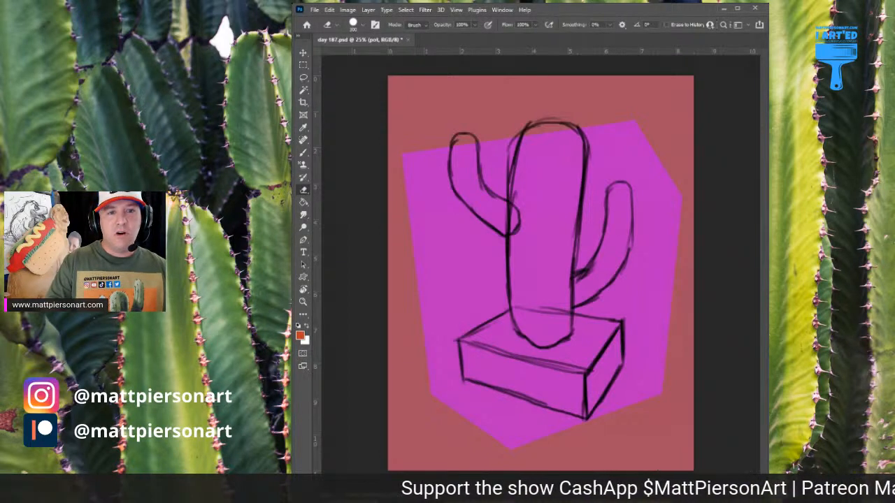
key("b")
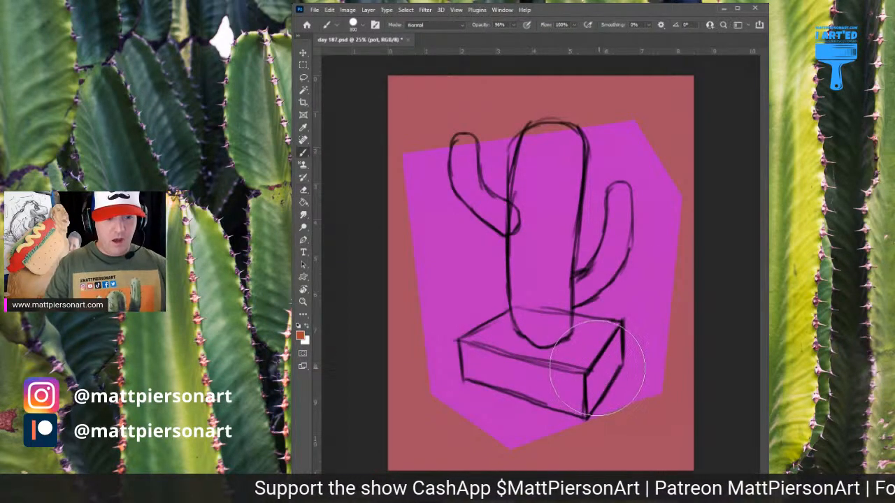
key("bracketleft")
key("bracketleft")
key("bracketleft")
key("bracketleft")
key("bracketleft")
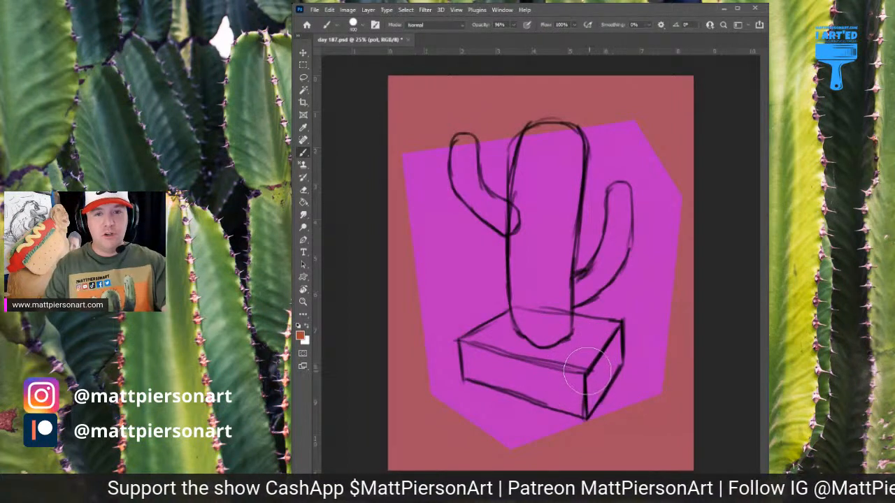
mouse_move(580, 371)
left_mouse_down()
mouse_move(577, 406)
mouse_move(559, 392)
left_mouse_up()
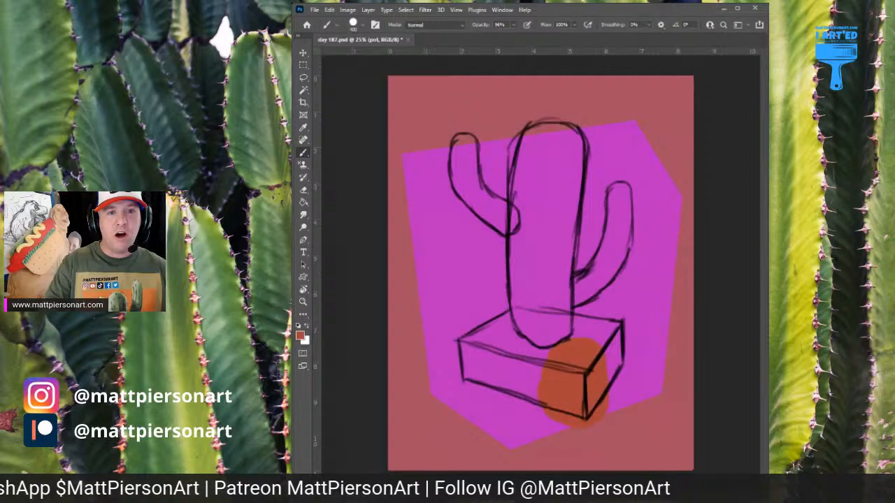
mouse_move(616, 342)
left_mouse_down()
mouse_move(601, 386)
mouse_move(594, 365)
mouse_move(562, 405)
mouse_move(560, 364)
left_mouse_up()
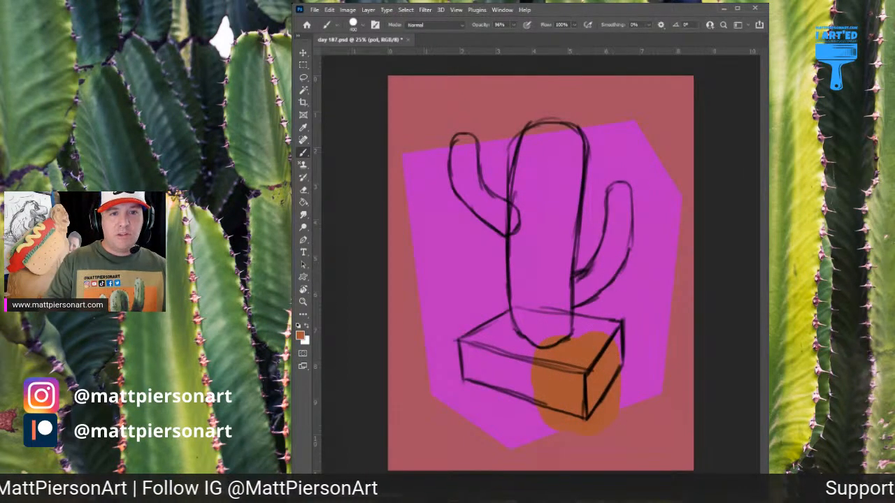
mouse_move(583, 378)
left_mouse_down()
mouse_move(553, 360)
mouse_move(565, 403)
mouse_move(580, 407)
mouse_move(591, 375)
mouse_move(600, 379)
mouse_move(593, 370)
mouse_move(560, 389)
mouse_move(472, 365)
mouse_move(467, 354)
mouse_move(545, 365)
mouse_move(475, 358)
mouse_move(519, 328)
mouse_move(489, 339)
mouse_move(501, 323)
mouse_move(524, 314)
mouse_move(609, 328)
mouse_move(590, 401)
mouse_move(535, 401)
mouse_move(480, 378)
left_mouse_up()
Erase the excess orange around the planter with a 300 px eraser so the fill follows the sketched box edges
key("e")
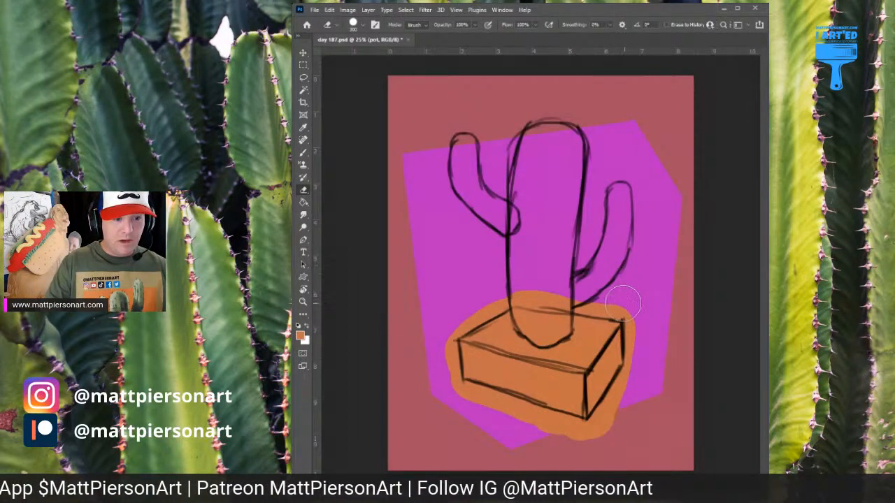
left_click(623, 302)
left_click(520, 290, "shift")
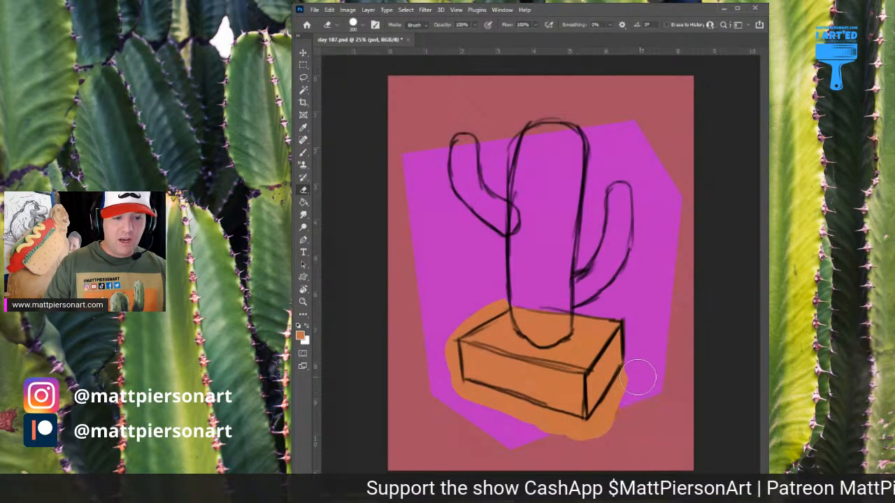
left_click(639, 381)
left_click(602, 429, "shift")
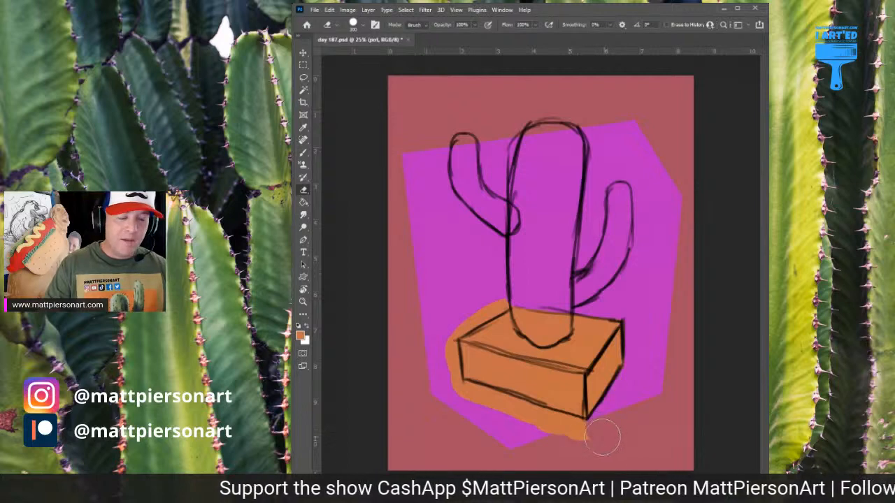
left_click(576, 438)
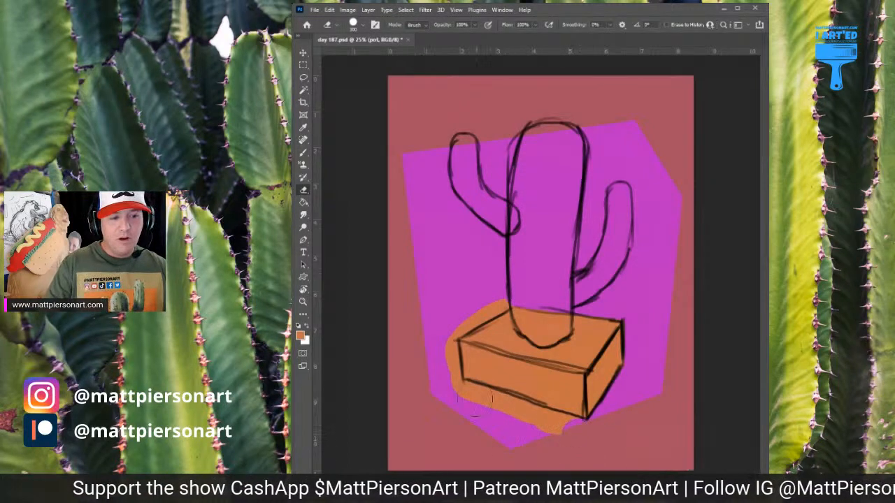
left_click(449, 389, "shift")
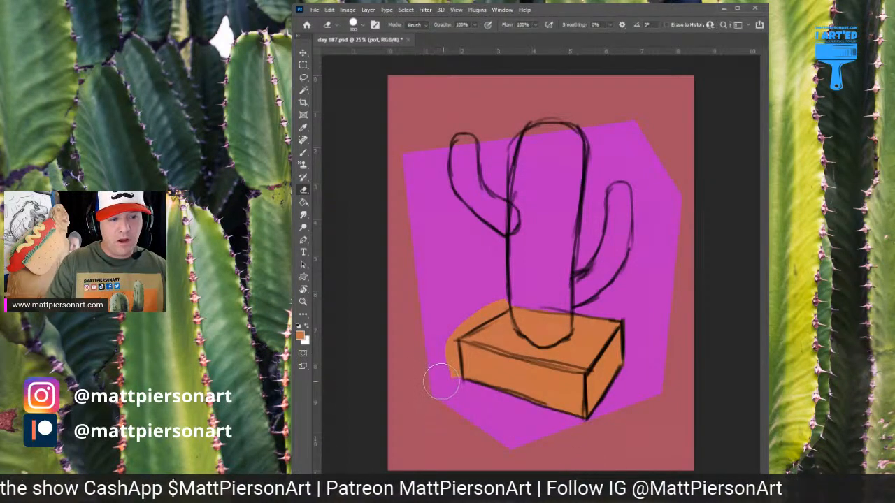
mouse_move(442, 383)
left_mouse_down()
mouse_move(436, 345)
mouse_move(444, 310)
mouse_move(445, 325)
mouse_move(521, 274)
mouse_move(514, 308)
left_mouse_up()
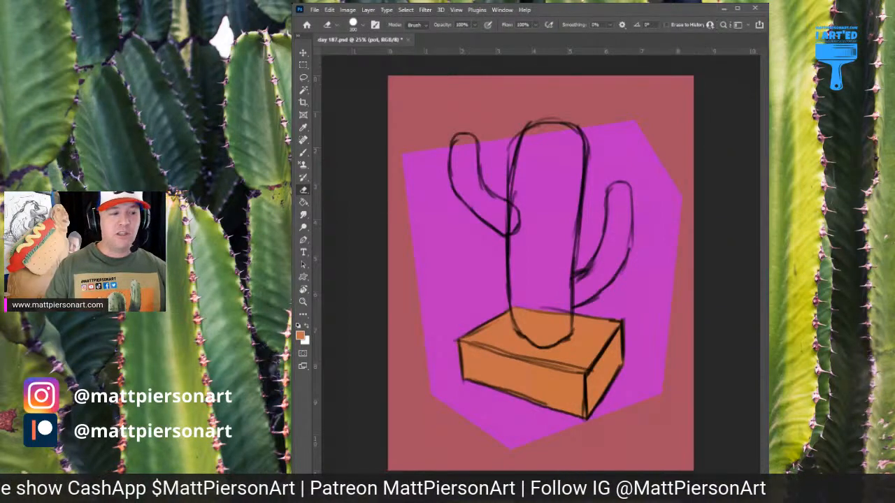
On the sand layer, paint sandy tan over the planter's top face around the cactus base
key("alt+bracketright")
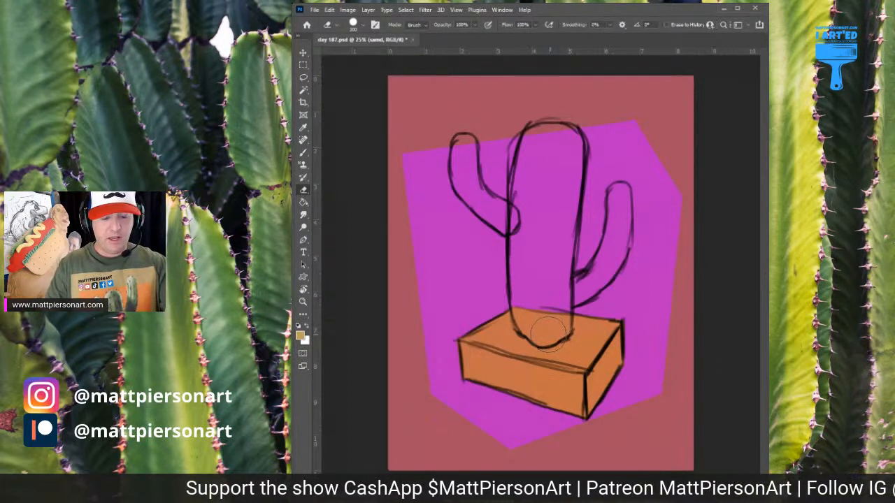
key("bracketleft")
key("bracketleft")
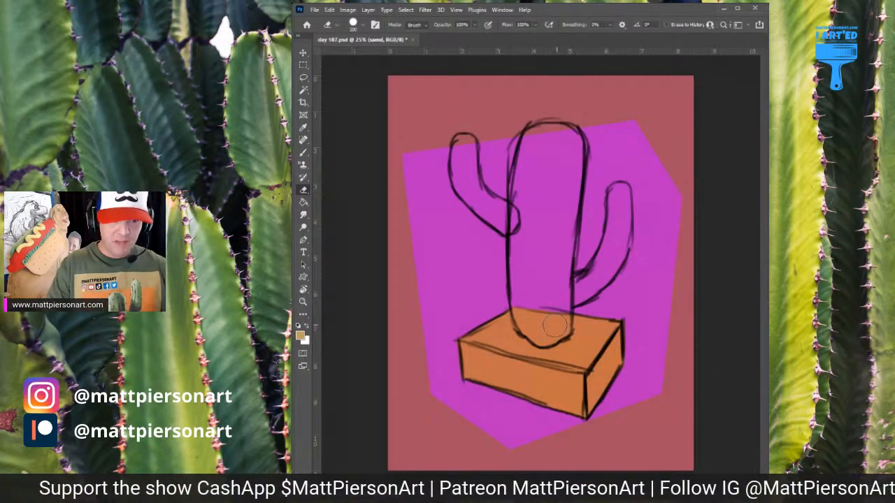
key("b")
mouse_move(549, 335)
left_mouse_down()
mouse_move(518, 325)
mouse_move(479, 346)
mouse_move(567, 360)
mouse_move(591, 350)
mouse_move(606, 329)
mouse_move(553, 322)
left_mouse_up()
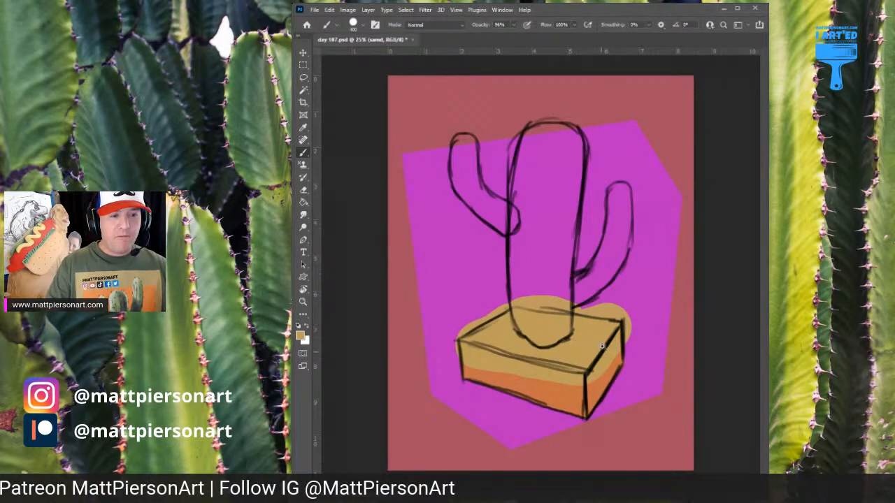
Erase the sand colour outside the planter's top face and off its sides, leaving a thin orange rim
scroll(601, 345, "up", 4)
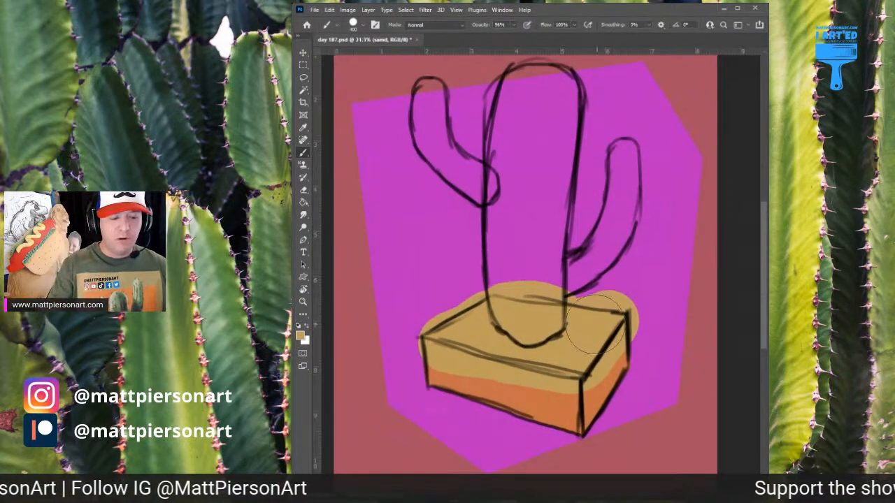
key("e")
mouse_move(491, 282)
left_mouse_down()
mouse_move(656, 311)
mouse_move(640, 328)
mouse_move(626, 327)
mouse_move(632, 344)
mouse_move(589, 378)
left_mouse_up()
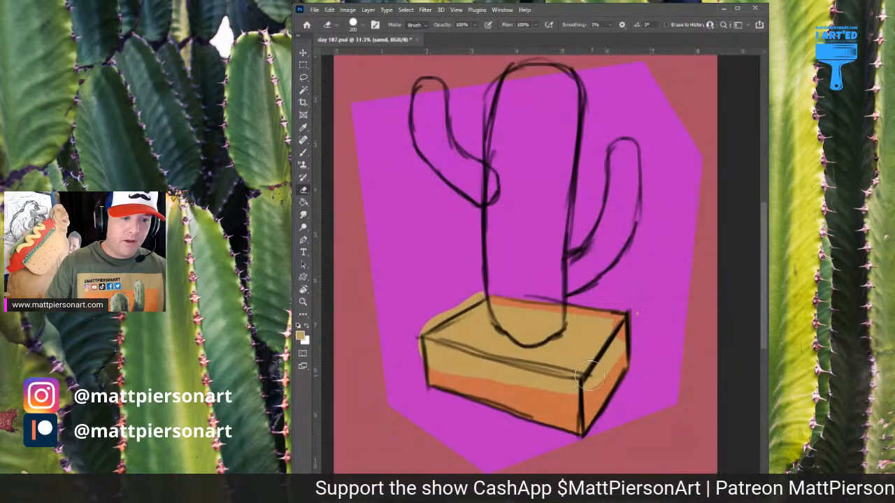
left_click(588, 386, "shift")
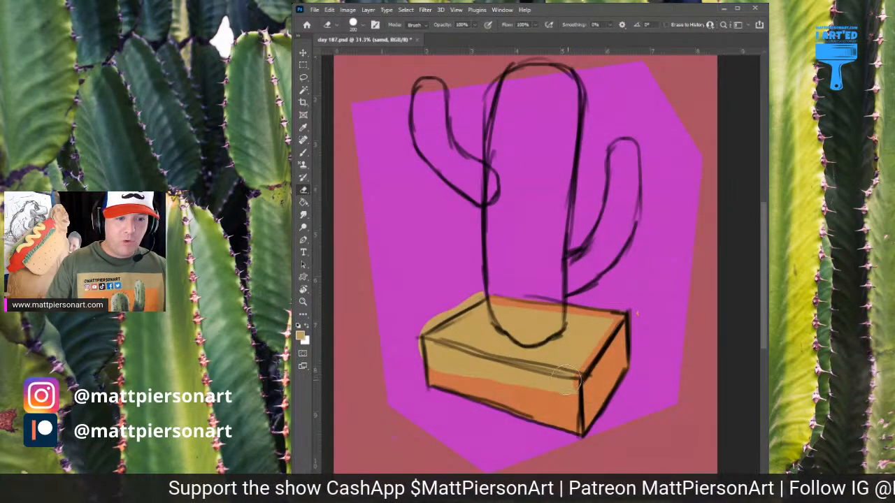
left_click(570, 386)
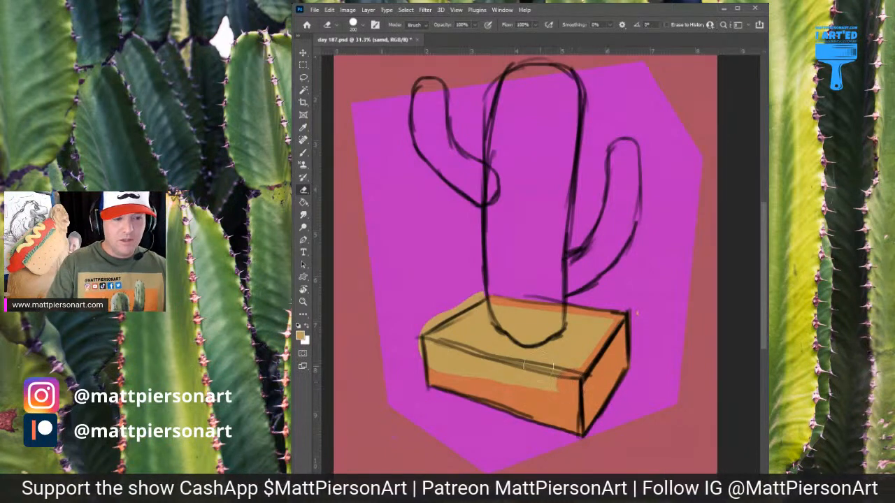
left_click(420, 343, "shift")
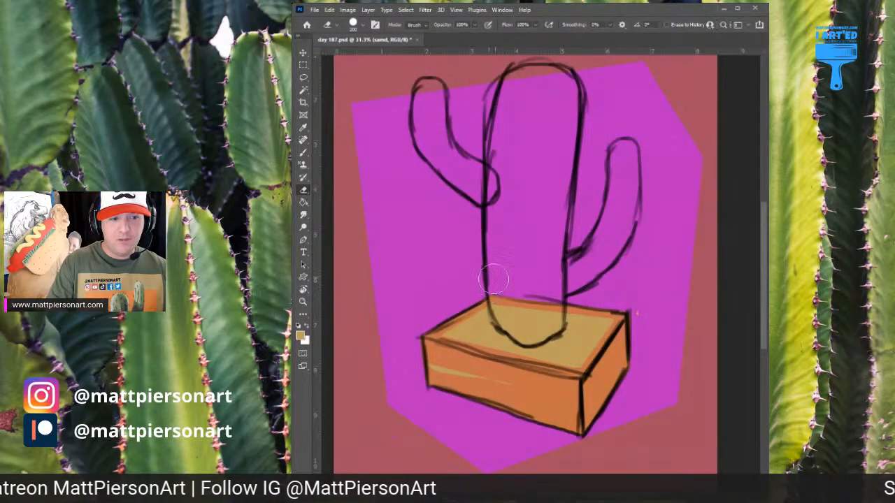
left_click_drag(418, 363, 551, 396)
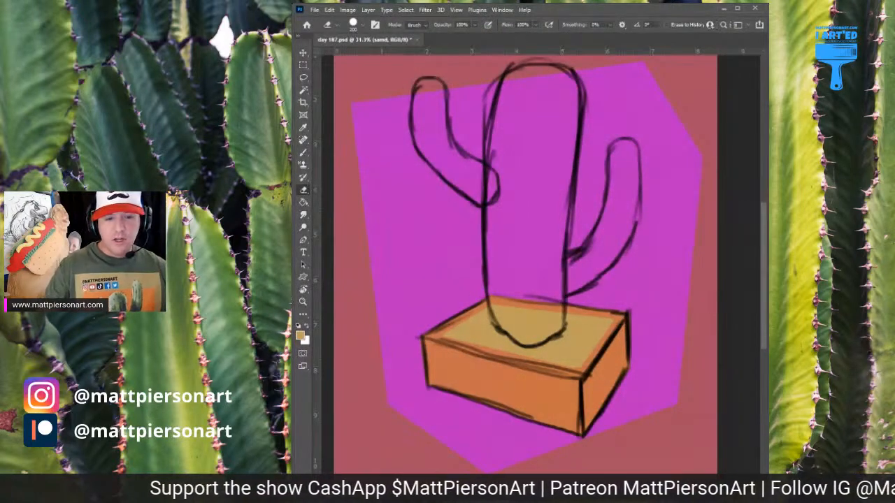
On the cactus layer, fill the cactus's main trunk with solid green inside the sketched outline, using a smaller brush for the edges
key("alt+bracketright")
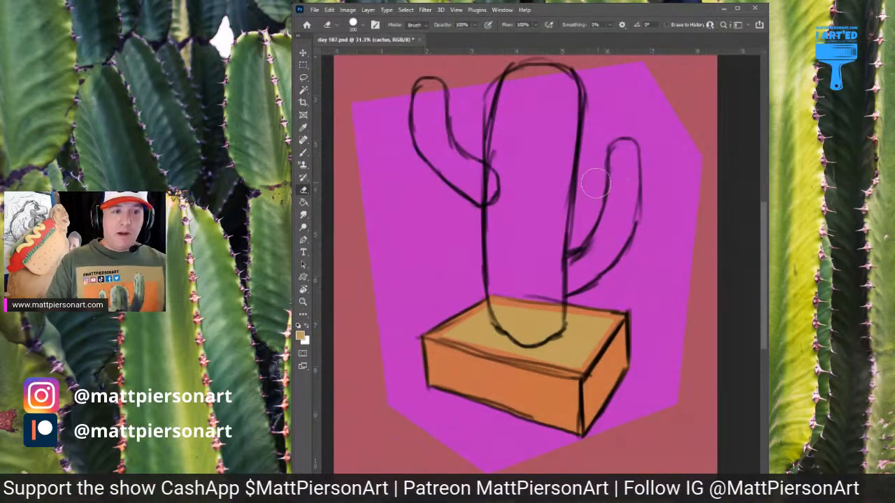
left_click_drag(661, 144, 652, 188)
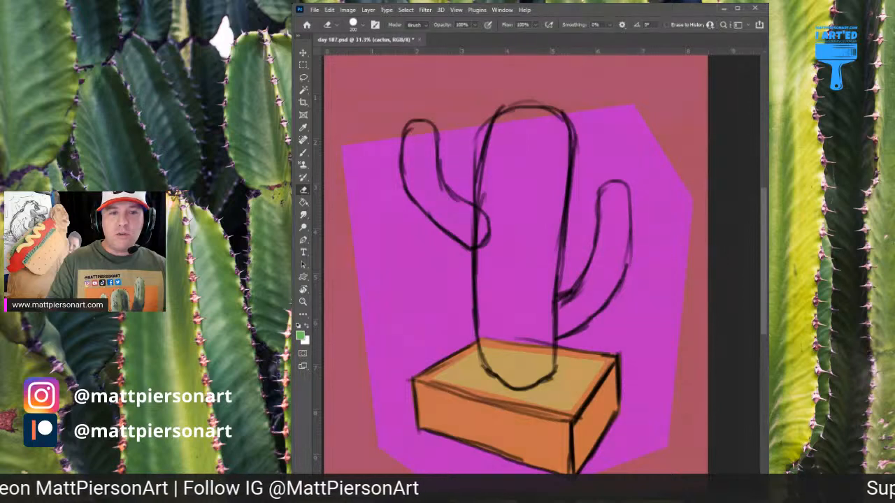
key("b")
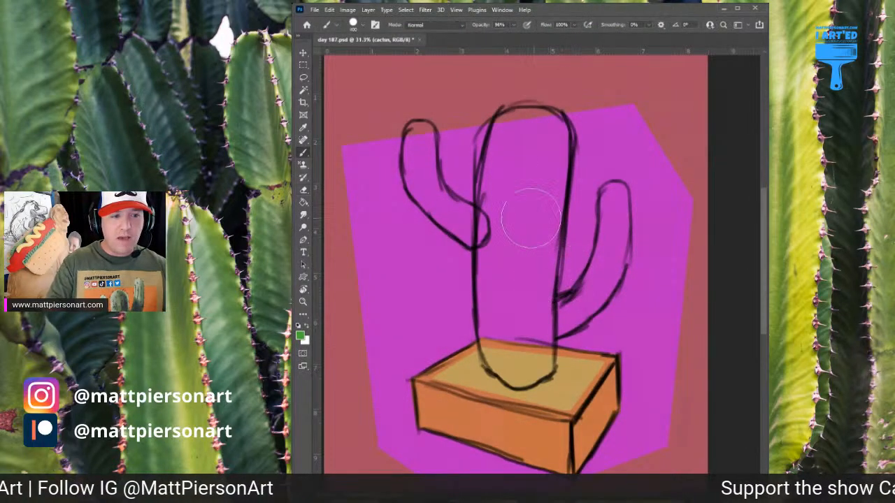
left_click(519, 137)
mouse_move(519, 138)
left_mouse_down()
mouse_move(504, 234)
mouse_move(507, 302)
mouse_move(510, 170)
mouse_move(514, 151)
mouse_move(538, 129)
mouse_move(552, 132)
mouse_move(534, 180)
mouse_move(545, 154)
mouse_move(552, 210)
mouse_move(528, 259)
mouse_move(546, 315)
mouse_move(521, 353)
mouse_move(524, 280)
mouse_move(517, 325)
left_mouse_up()
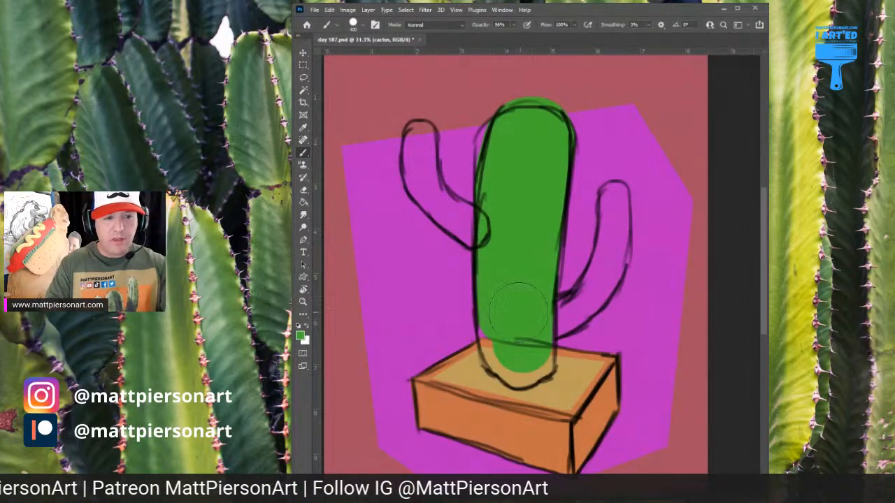
key("bracketleft")
key("bracketleft")
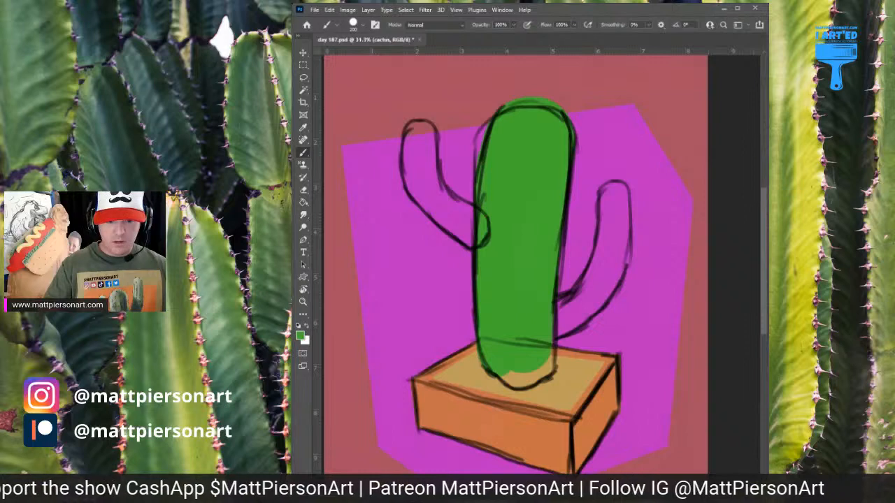
Duplicate the pot layer and the sand layer
key("alt+[")
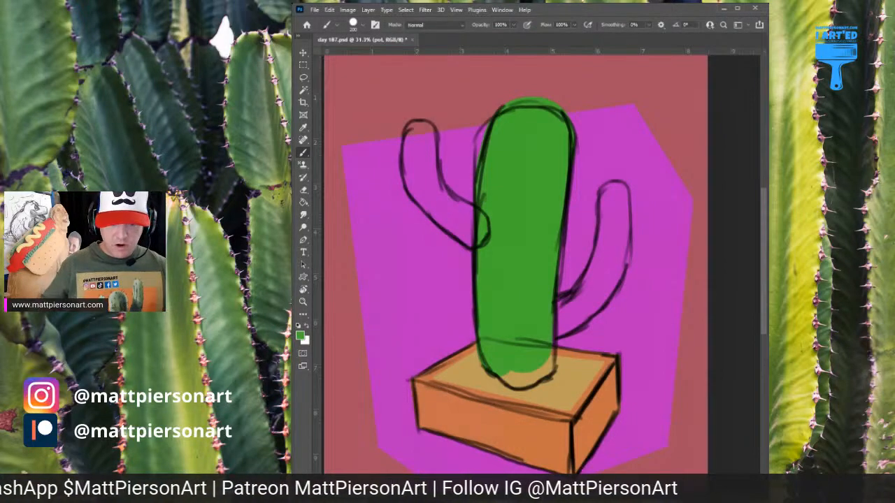
key("ctrl+j")
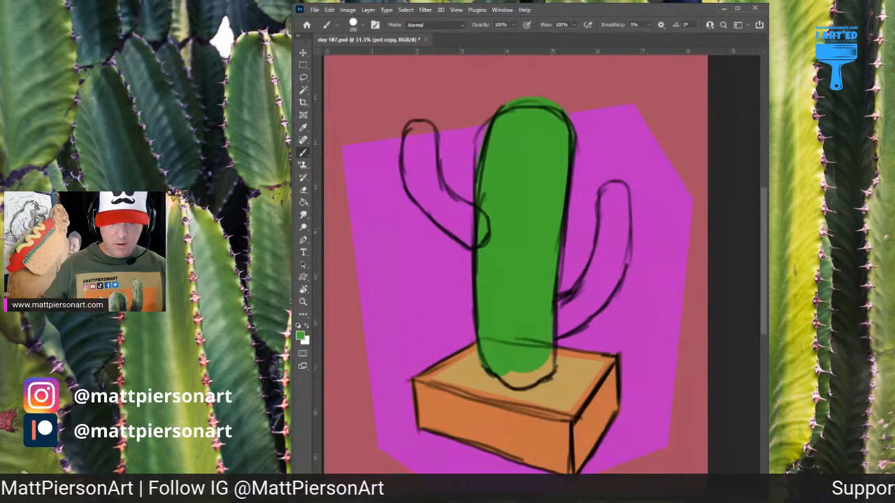
key("alt+shift+]")
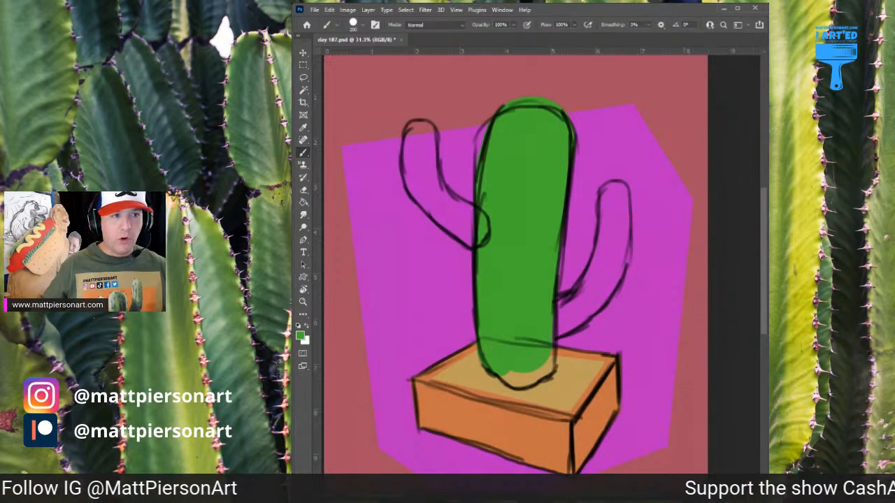
key("ctrl+e")
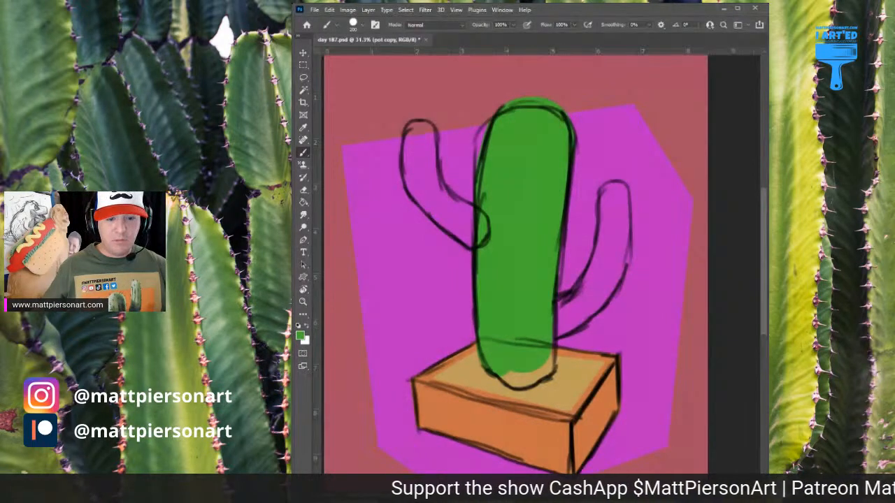
key("alt+[")
key("alt+[")
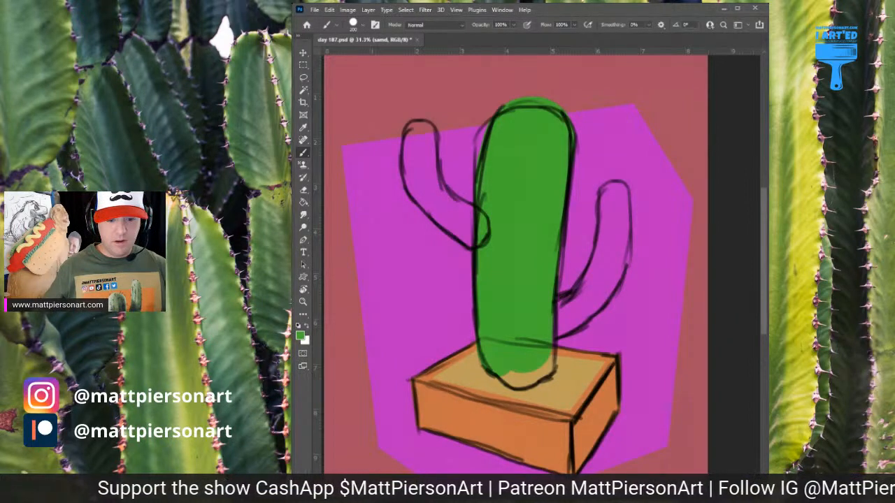
key("ctrl+j")
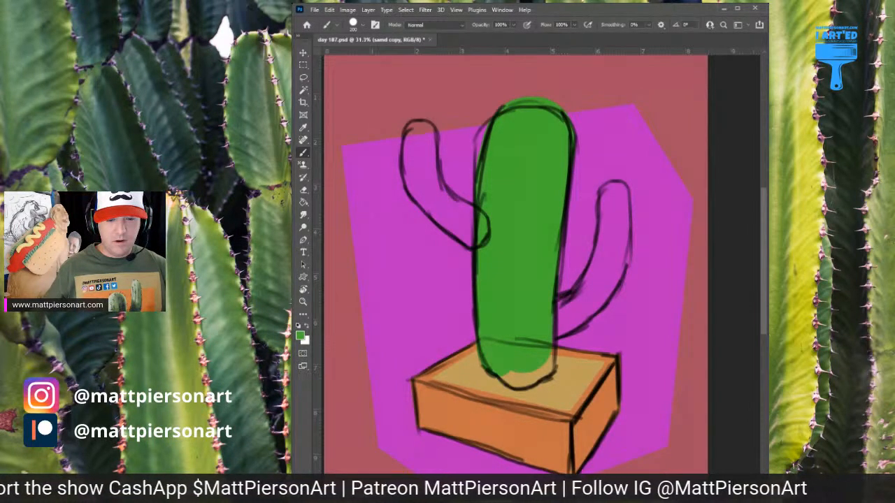
Duplicate the cactus layer and make the original cactus layer active again
key("alt+[")
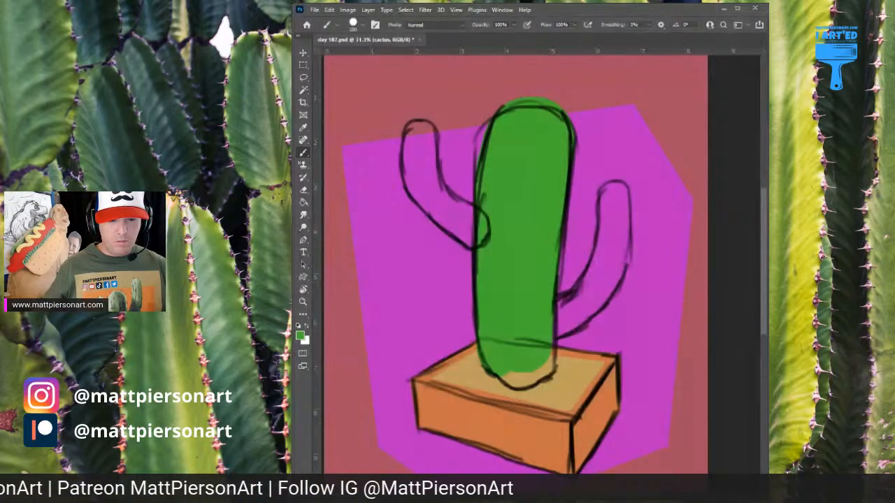
key("ctrl+j")
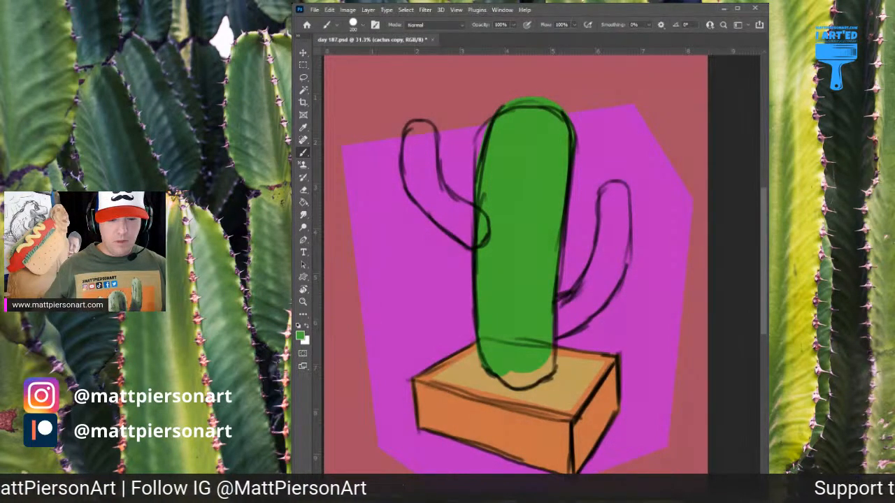
key("alt+bracketleft")
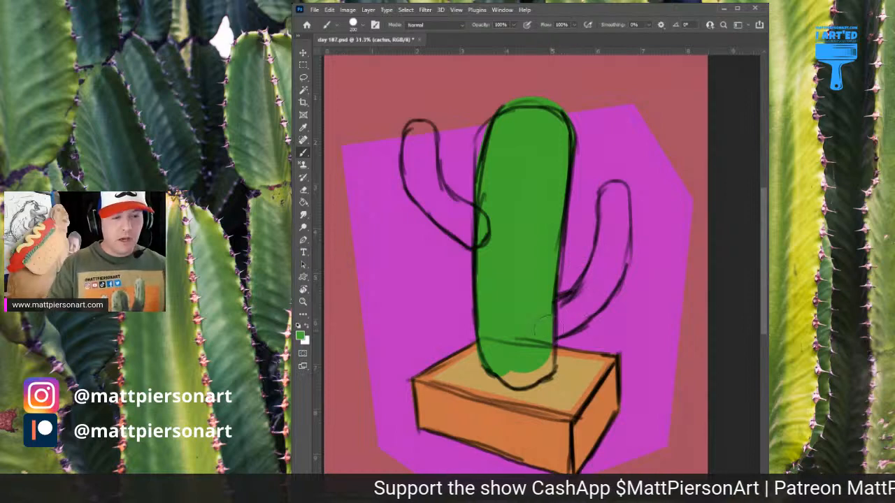
Fill the cactus's base and both sketched side arms with solid green on the cactus layer
left_click_drag(541, 297, 538, 367)
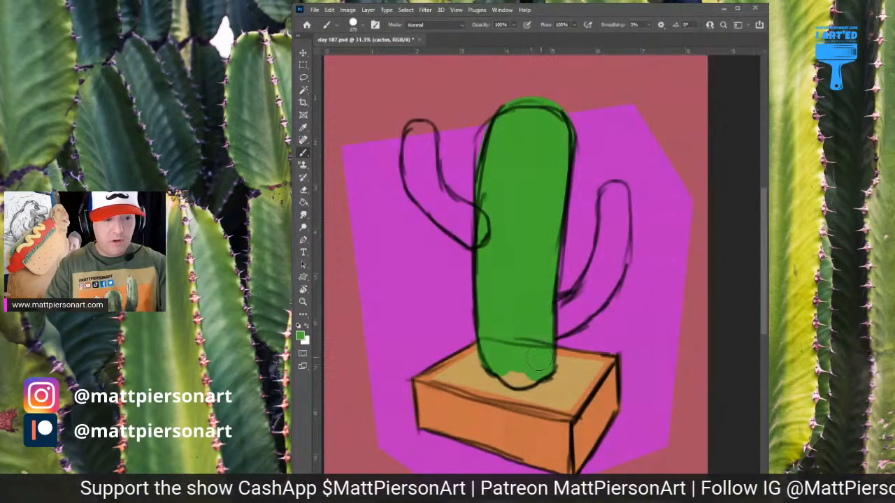
mouse_move(535, 365)
left_mouse_down()
mouse_move(501, 365)
mouse_move(521, 381)
mouse_move(533, 369)
left_mouse_up()
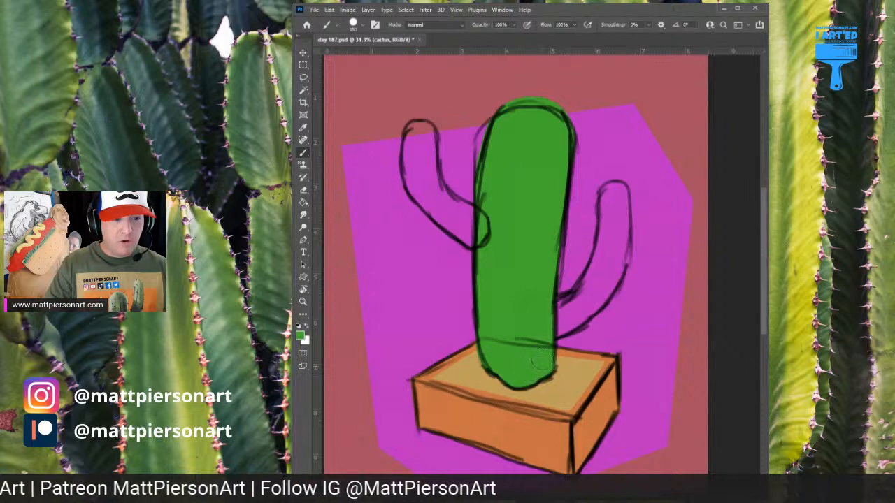
mouse_move(542, 318)
left_mouse_down()
mouse_move(597, 277)
mouse_move(611, 241)
mouse_move(592, 234)
mouse_move(611, 238)
mouse_move(616, 190)
mouse_move(614, 270)
mouse_move(575, 318)
mouse_move(539, 331)
left_mouse_up()
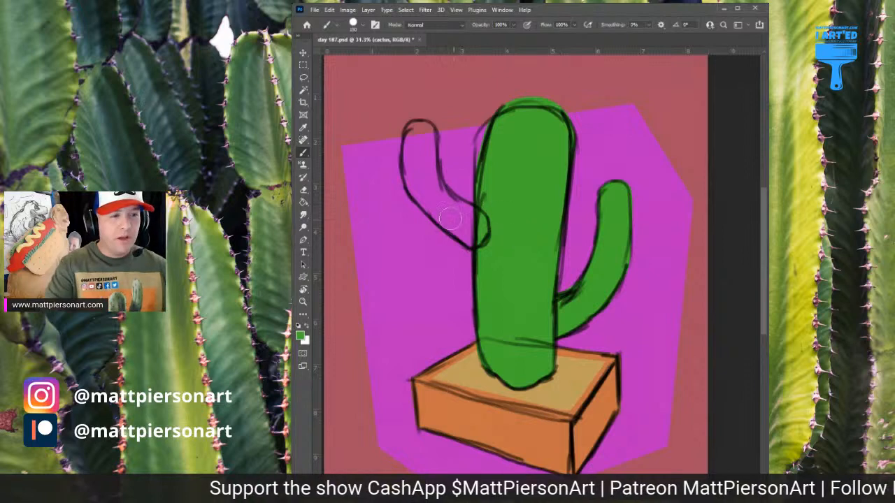
mouse_move(470, 233)
left_mouse_down()
mouse_move(413, 187)
mouse_move(407, 144)
mouse_move(420, 129)
mouse_move(424, 188)
left_mouse_up()
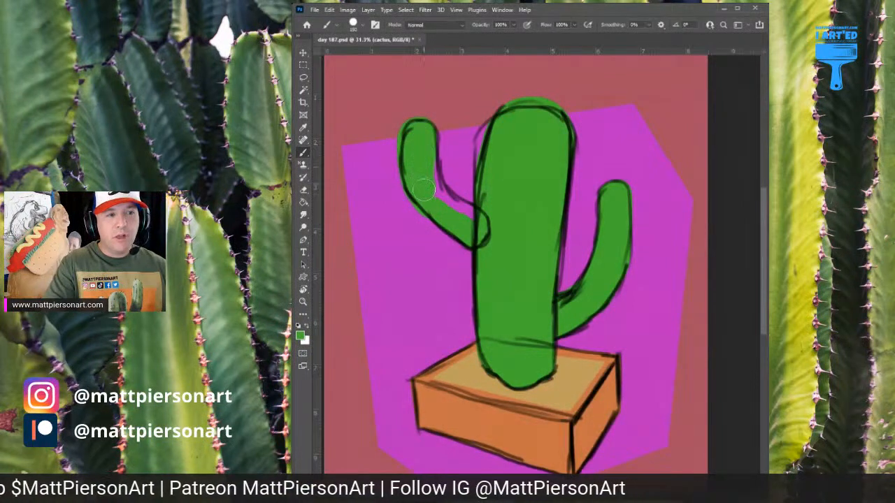
mouse_move(419, 154)
left_mouse_down()
mouse_move(425, 185)
mouse_move(420, 151)
mouse_move(436, 199)
mouse_move(479, 225)
left_mouse_up()
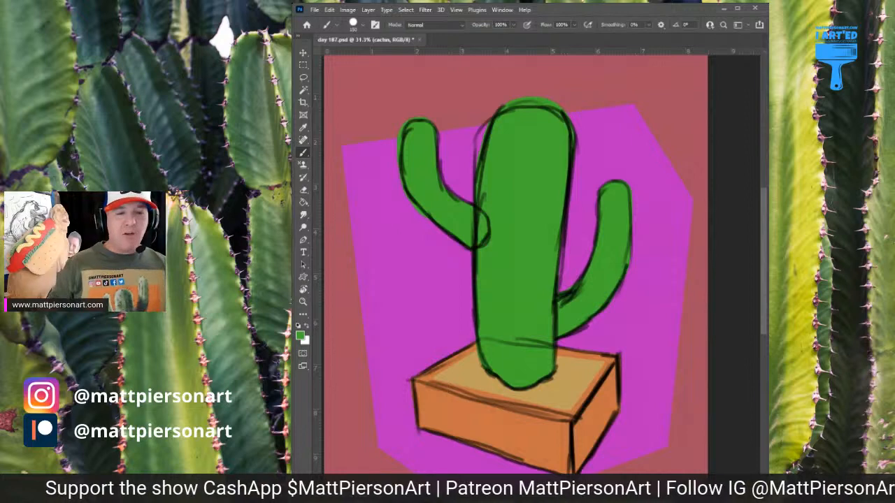
With the sketch hidden, paint a yellow area across the lower end of the polygon on the background shape layer
left_click_drag(655, 273, 638, 294)
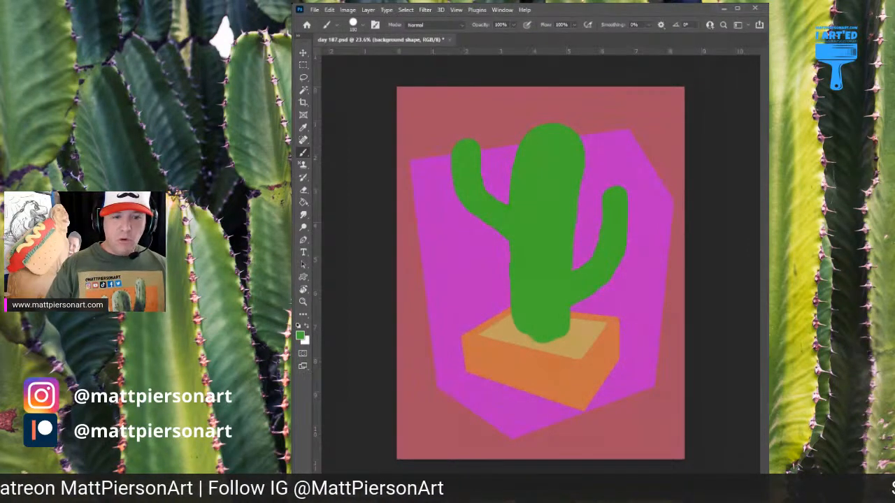
left_click(642, 311, "alt")
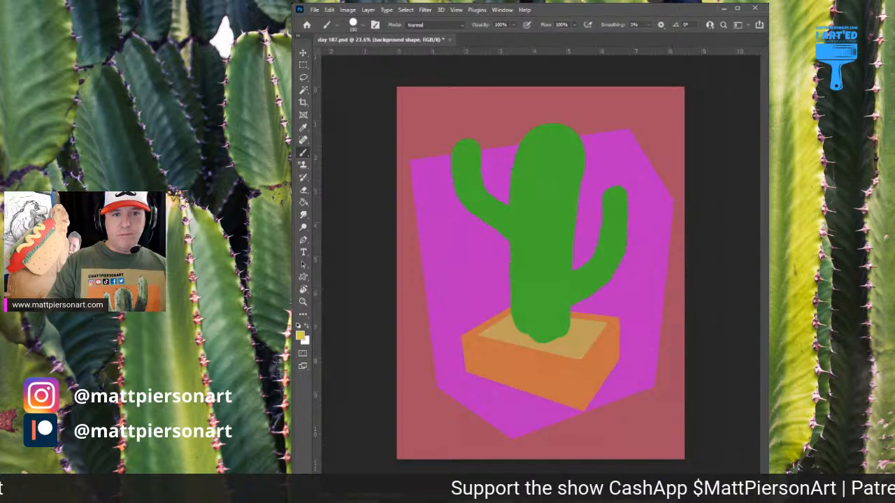
left_click_drag(606, 382, 631, 385)
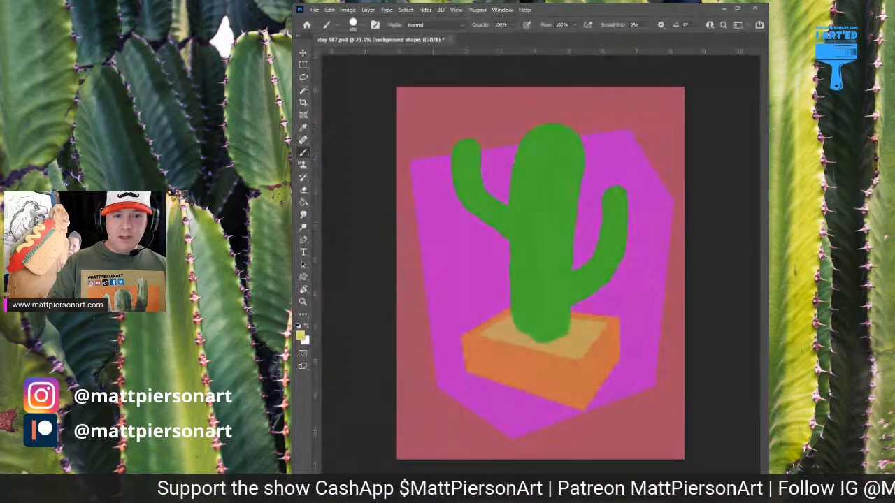
left_click_drag(513, 412, 554, 417)
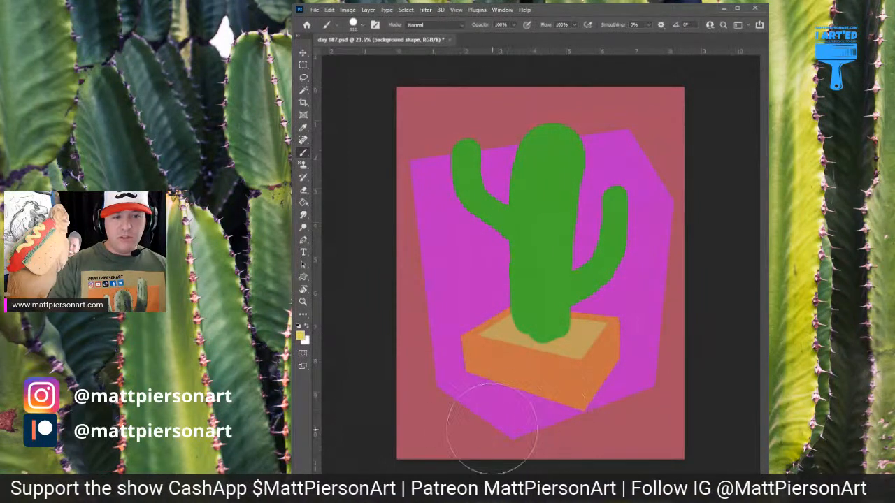
mouse_move(492, 428)
left_mouse_down()
mouse_move(676, 372)
mouse_move(424, 451)
left_mouse_up()
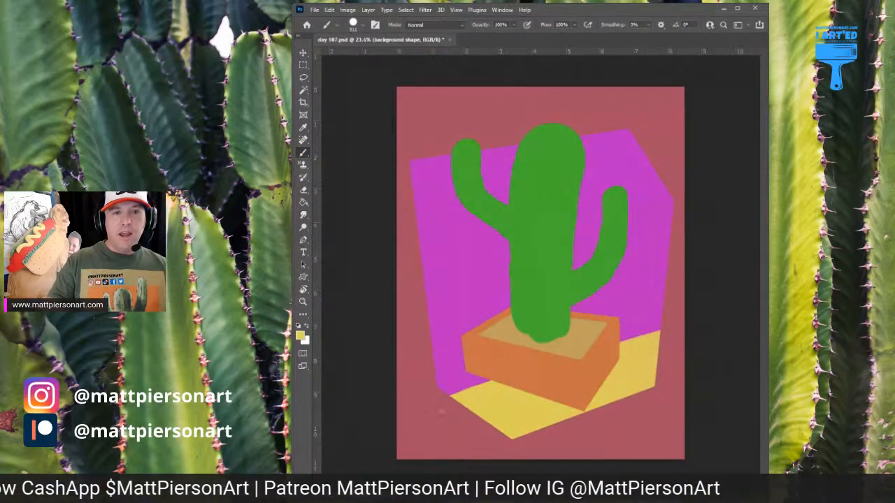
Paint an orange-red strip down the polygon's right side and a pink strip beside it behind the cactus arm
left_click(517, 372, "alt")
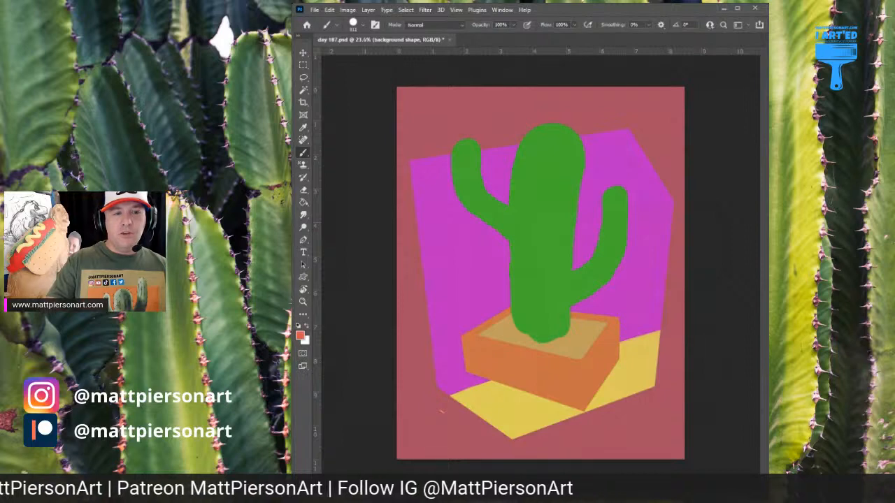
mouse_move(619, 139)
left_mouse_down()
mouse_move(650, 156)
mouse_move(675, 429)
mouse_move(646, 378)
left_mouse_up()
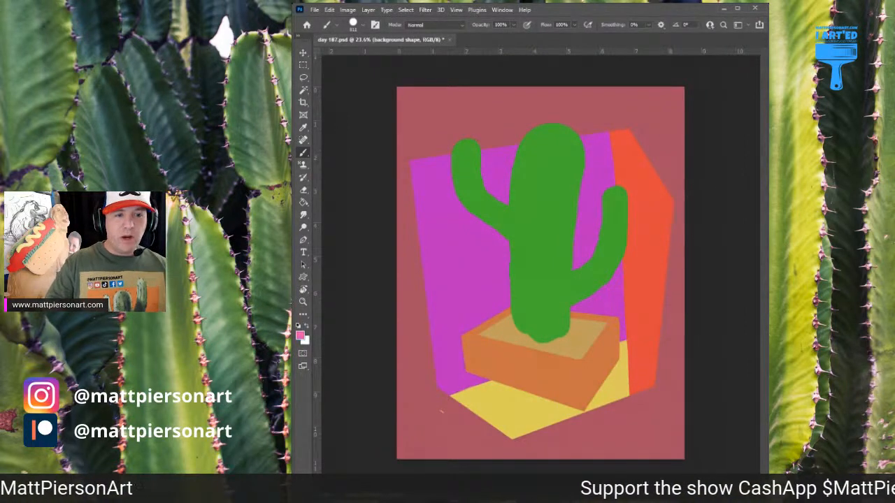
left_click_drag(640, 251, 620, 260)
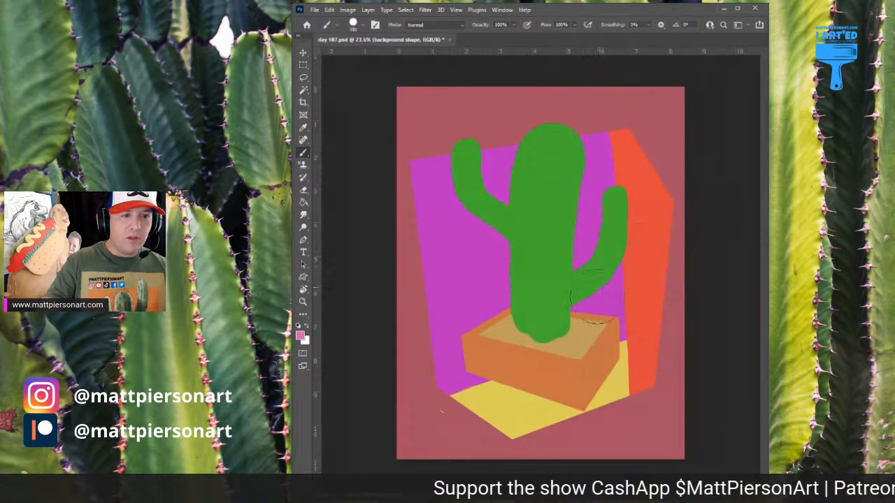
left_click_drag(594, 137, 605, 378)
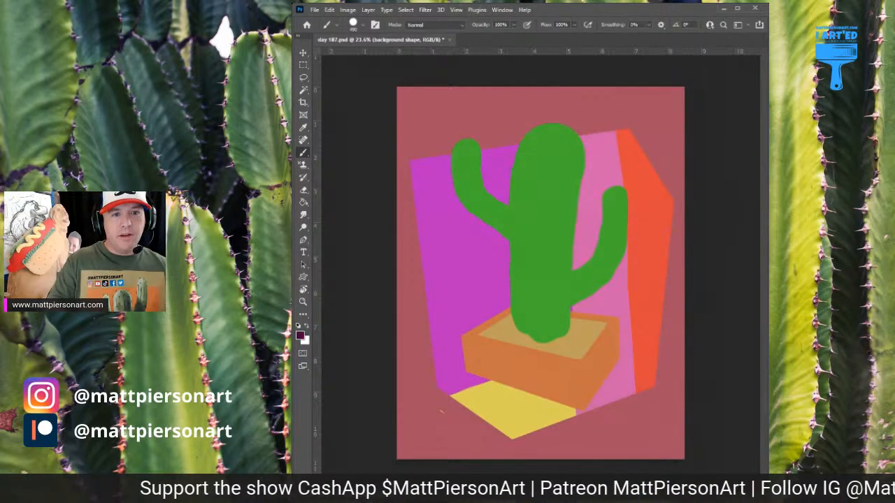
Choose a very dark purple and try a broad stroke across the polygon's lower part
left_click_drag(576, 327, 562, 349)
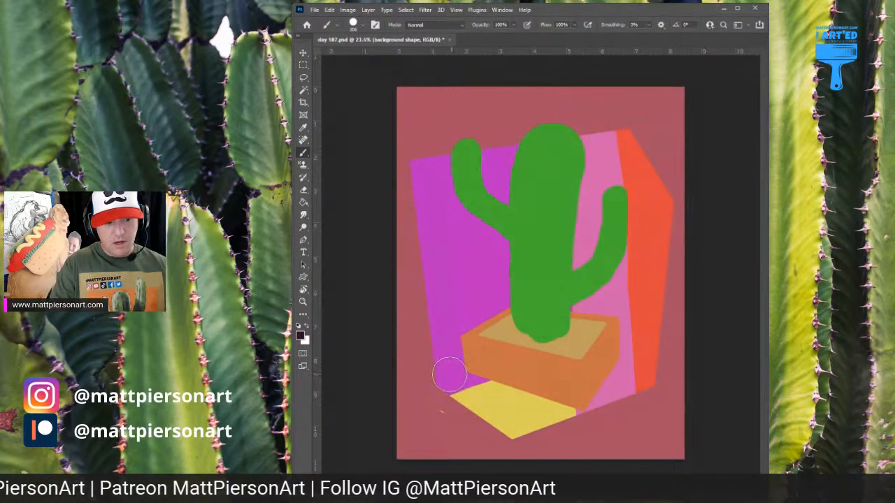
mouse_move(435, 373)
left_mouse_down()
mouse_move(542, 391)
mouse_move(653, 382)
left_mouse_up()
key("ctrl+z")
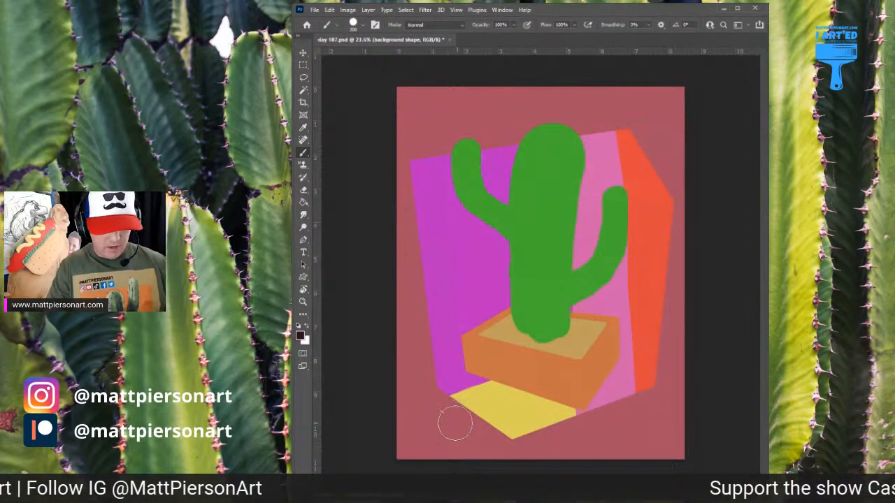
Hide the reddish backdrop and erase stray marks outside the polygon, checking its edges all the way round
key("e")
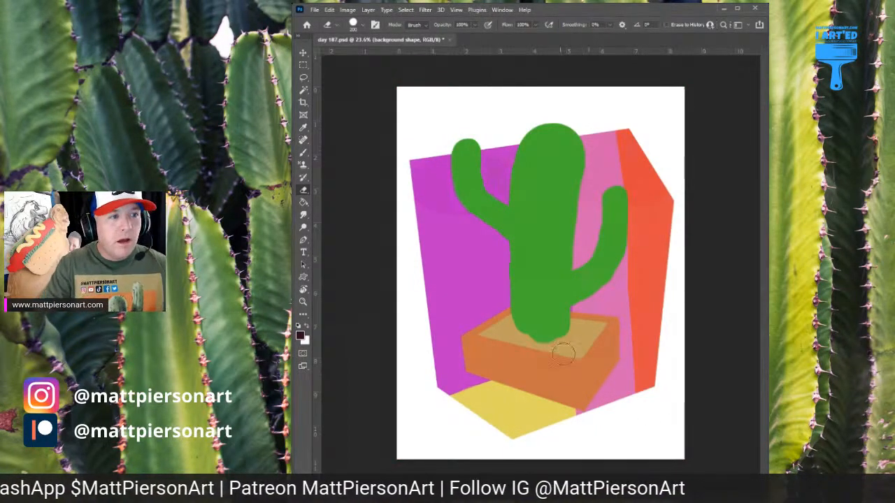
scroll(419, 173, "up", 2)
left_click_drag(540, 170, 354, 215)
left_click_drag(484, 282, 465, 192)
left_click_drag(499, 317, 534, 106)
left_click_drag(437, 237, 545, 222)
left_click_drag(472, 251, 516, 353)
left_click_drag(535, 92, 532, 223)
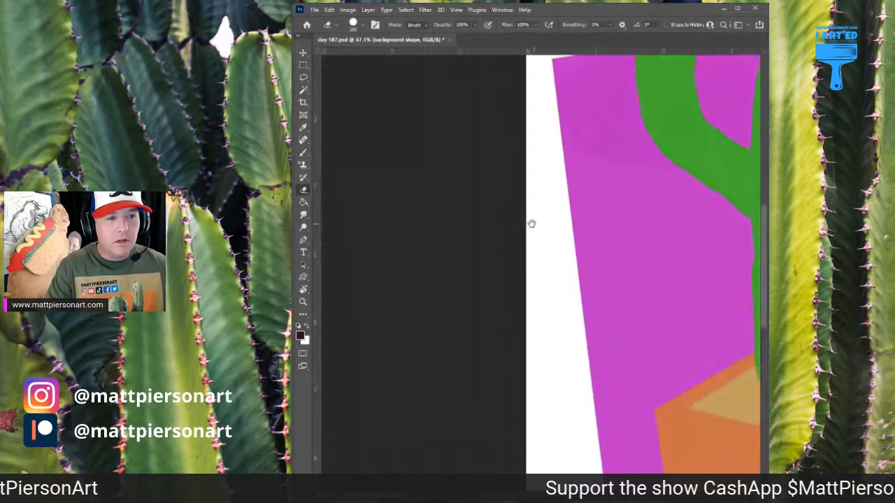
left_click_drag(534, 166, 525, 371)
left_click_drag(620, 236, 394, 283)
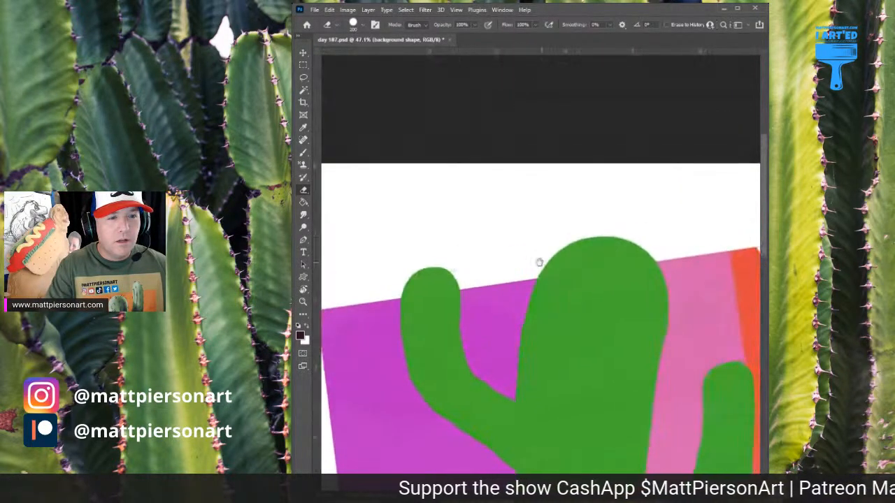
left_click_drag(664, 276, 418, 244)
left_click_drag(534, 297, 544, 133)
left_click_drag(503, 242, 544, 132)
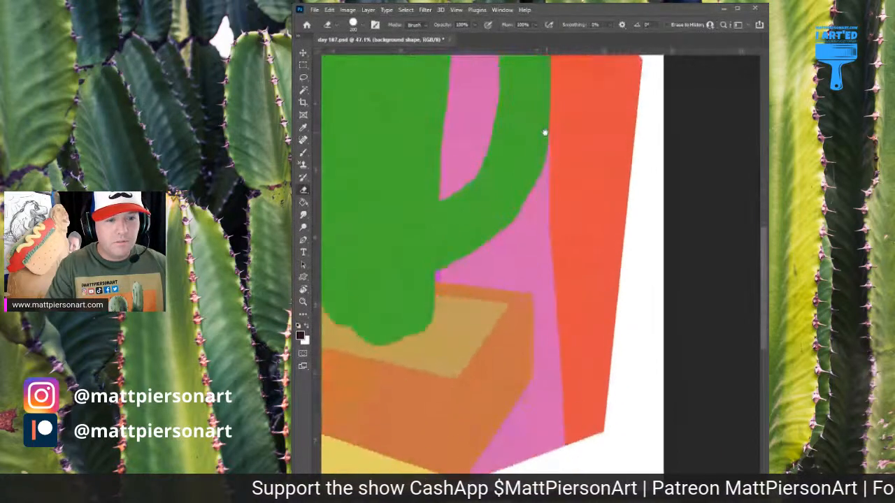
left_click_drag(550, 230, 590, 177)
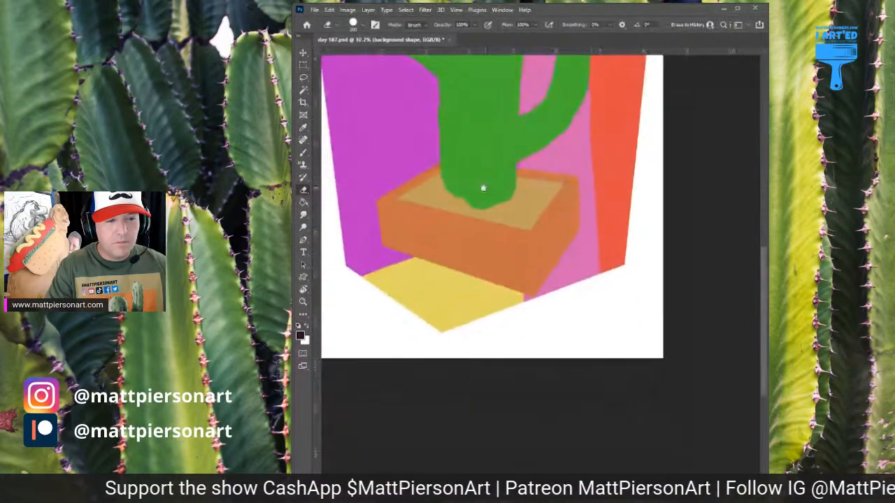
left_click_drag(482, 188, 567, 351)
left_click_drag(611, 307, 600, 308)
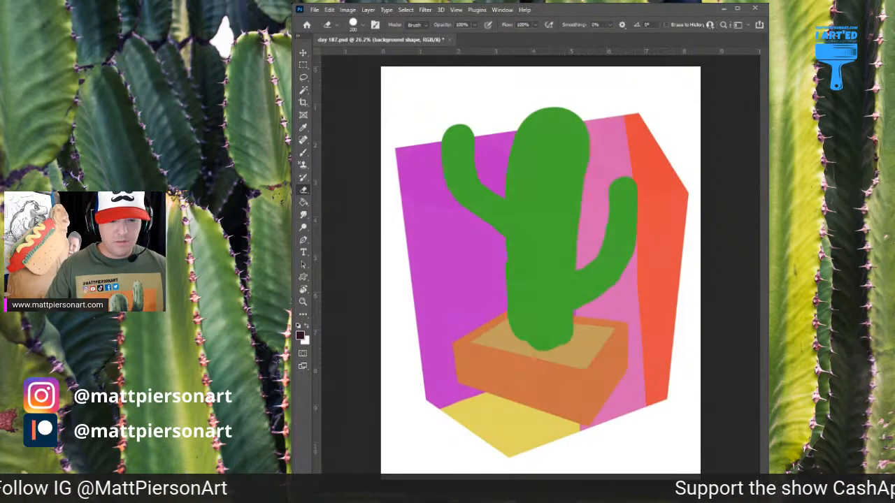
Try eraser and dark purple brush strokes running diagonally across the lower part of the polygon
key("alt+BackSpace")
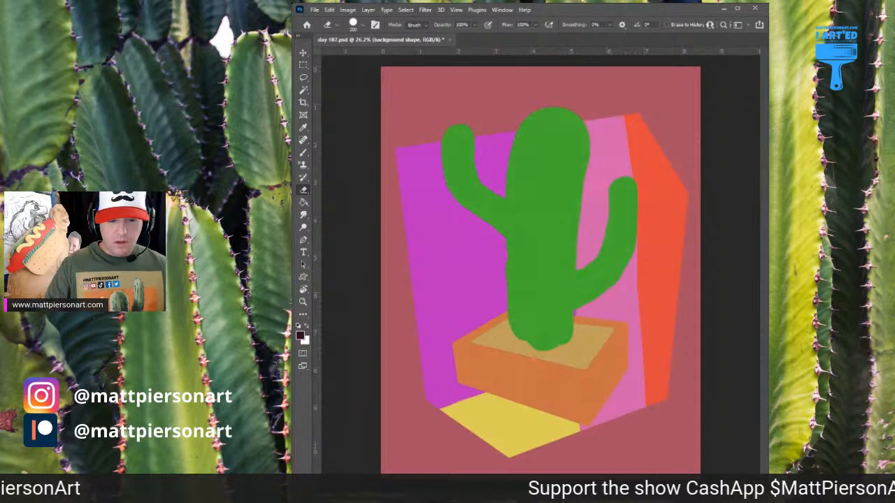
left_click(481, 385)
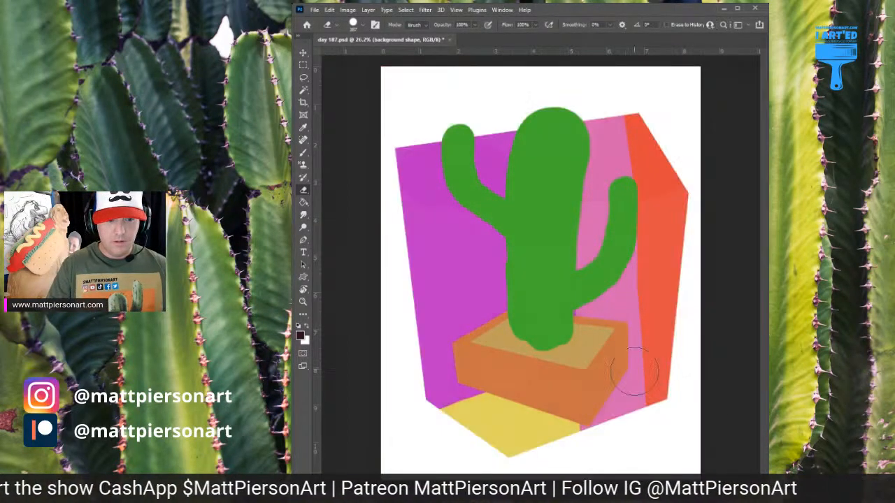
left_click_drag(692, 310, 339, 447)
key("ctrl+z")
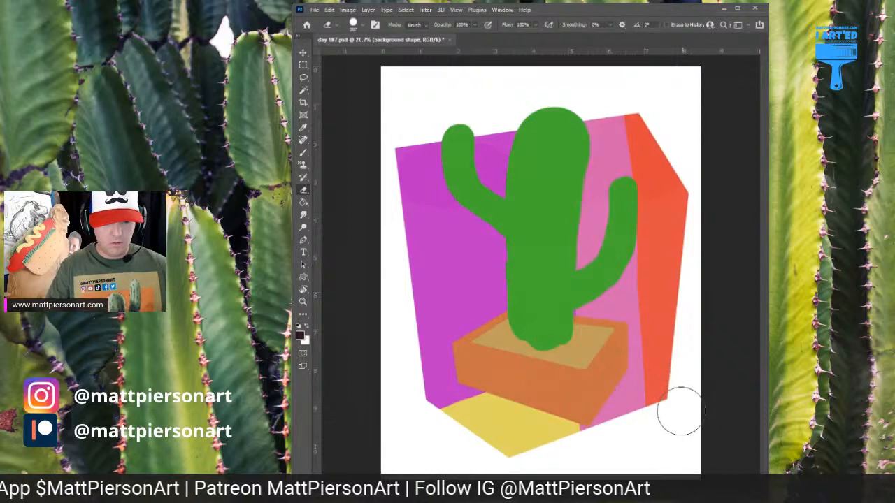
key("b")
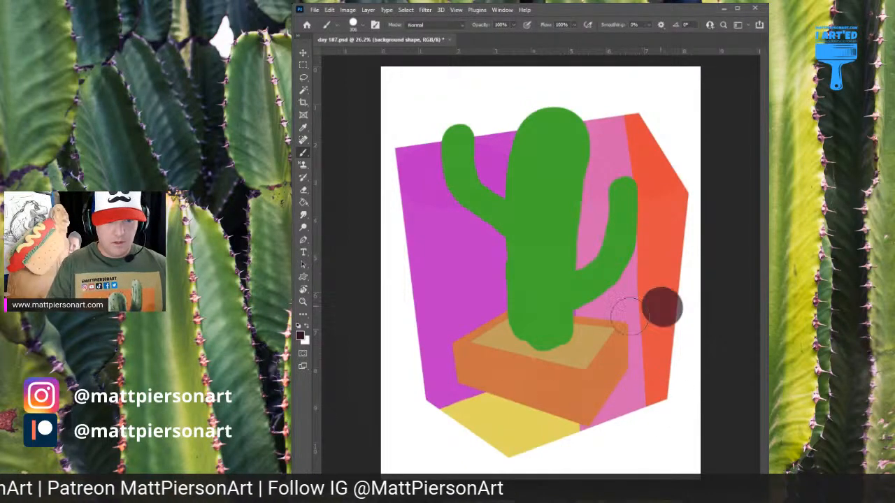
left_click_drag(660, 305, 346, 437)
key("ctrl+z")
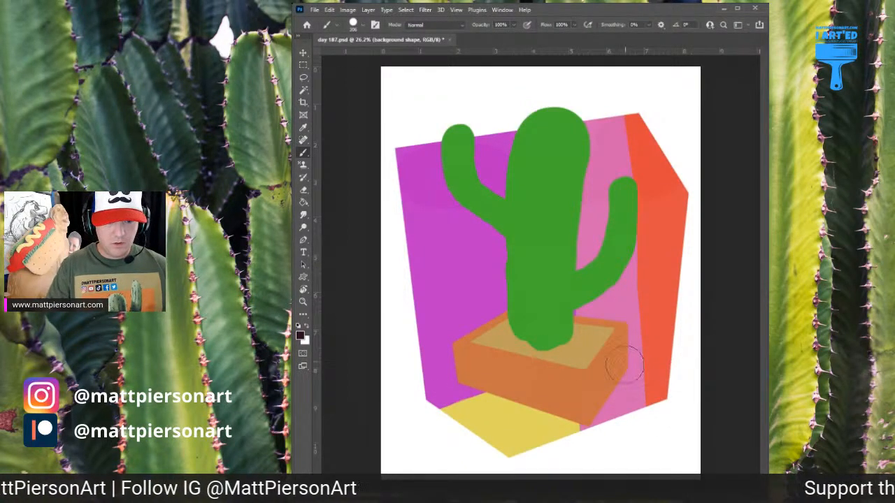
left_click_drag(699, 293, 385, 416)
key("ctrl+z")
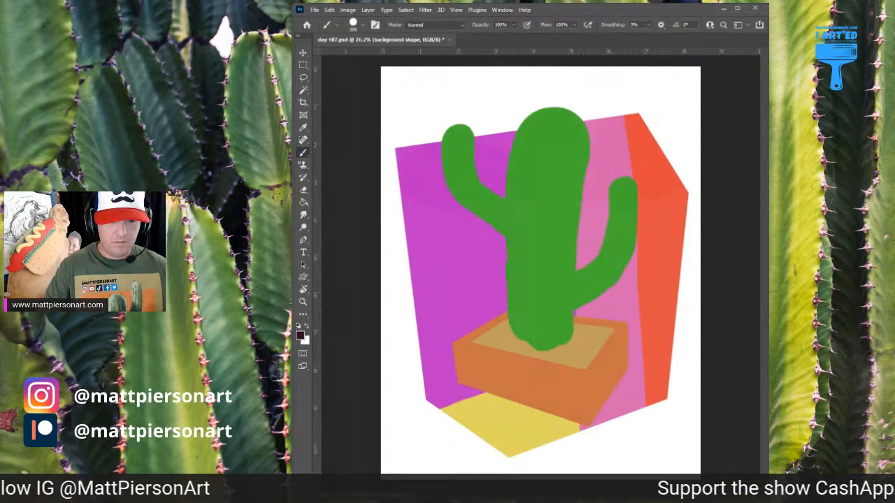
Show the reddish backdrop again and enlarge the brush
key("alt+BackSpace")
key("ctrl+minus")
key("ctrl+minus")
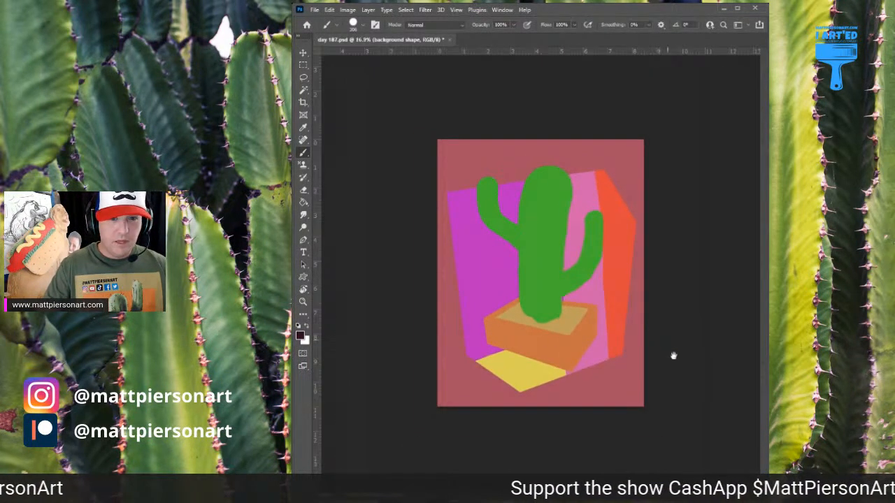
left_click(637, 342, "ctrl")
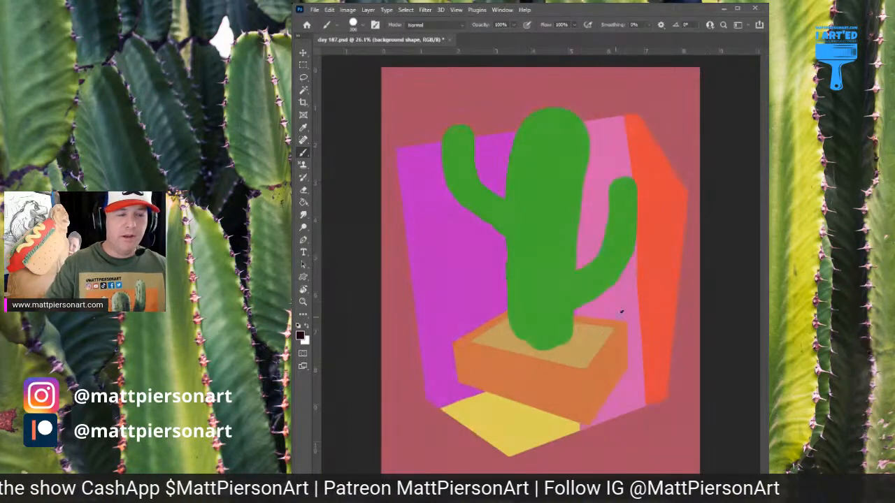
left_click(566, 313)
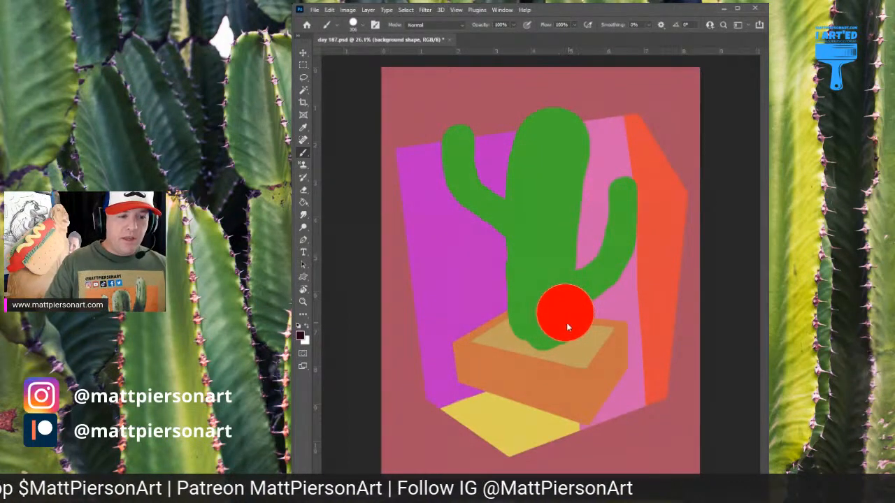
key("ctrl+z")
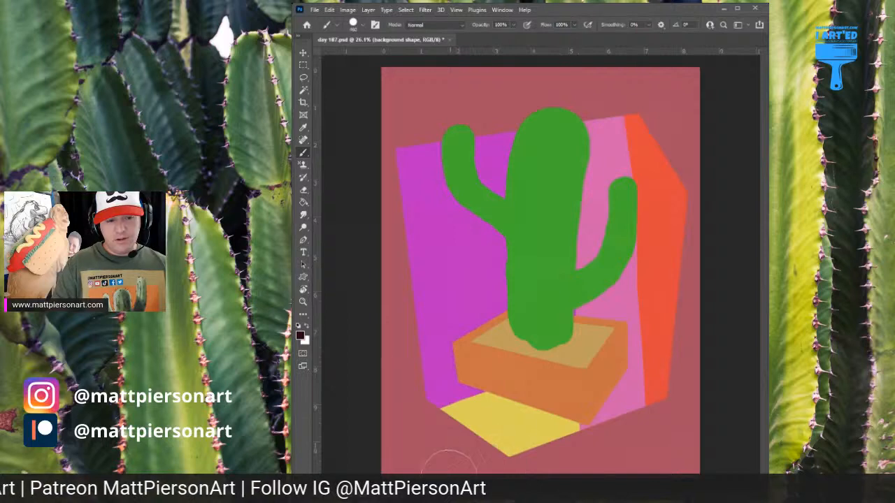
Paint a very dark purple shadow band along the polygon's lower right edge, passing behind the pot, and check its edges
mouse_move(451, 461)
left_mouse_down()
mouse_move(568, 446)
mouse_move(664, 399)
left_mouse_up()
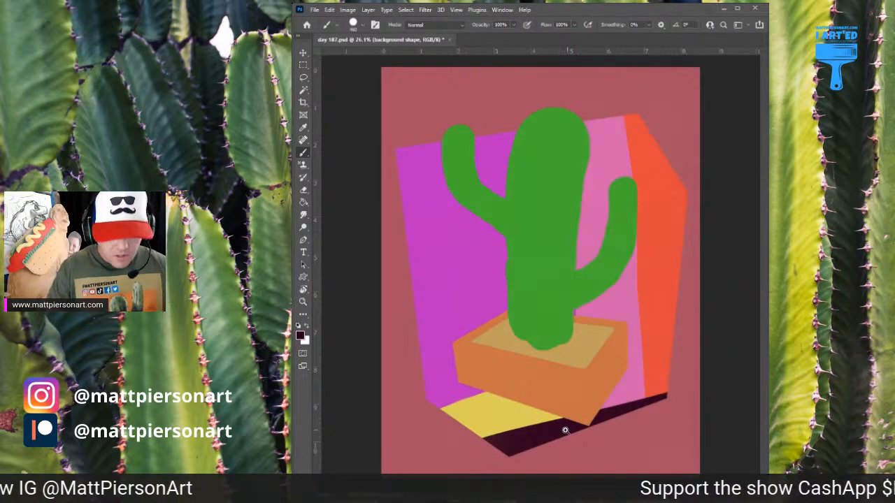
scroll(564, 428, "up", 5)
left_click_drag(591, 417, 621, 378)
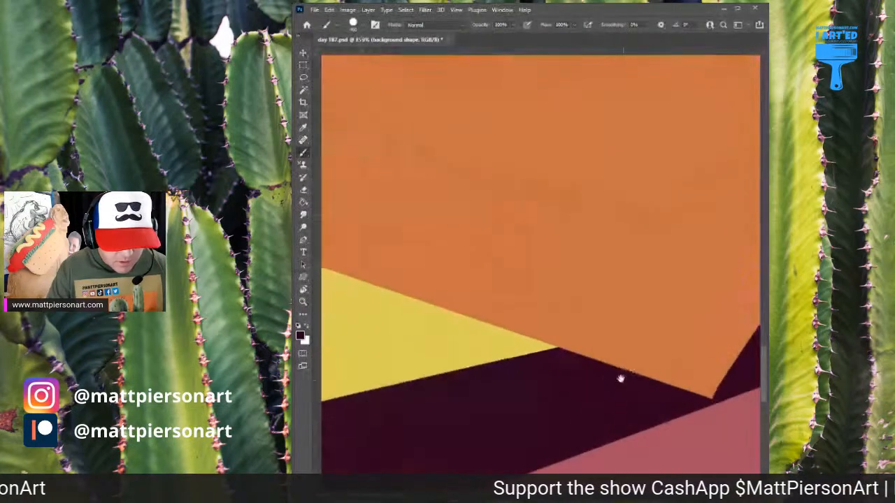
left_click_drag(620, 412, 626, 262)
mouse_move(676, 304)
left_mouse_down()
mouse_move(579, 340)
mouse_move(580, 353)
mouse_move(587, 349)
left_mouse_up()
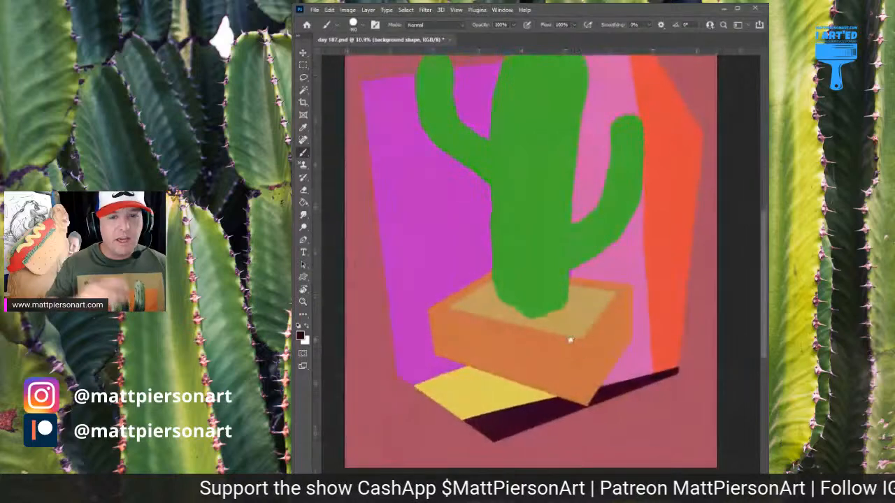
Paint a light blue wedge down the polygon's left side and a darker blue diagonal band beside it, over the magenta
left_click_drag(629, 297, 625, 297)
left_click_drag(633, 299, 631, 347)
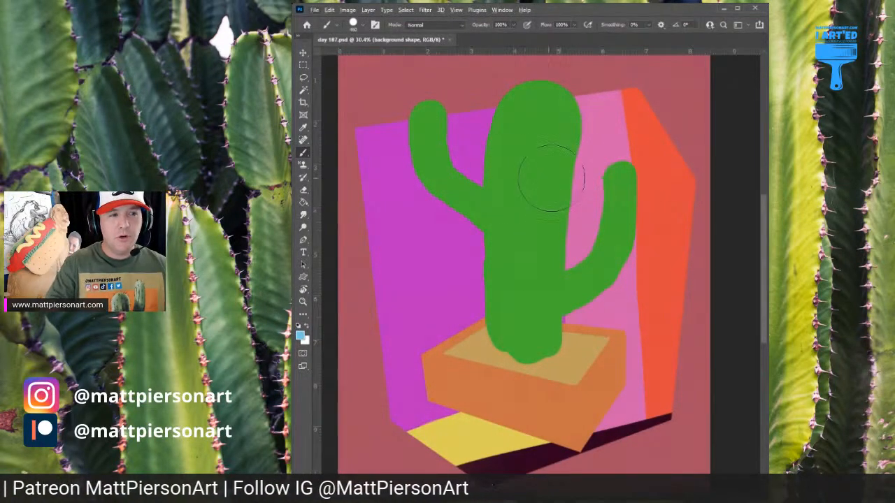
mouse_move(423, 129)
left_mouse_down()
mouse_move(439, 164)
mouse_move(359, 435)
left_mouse_up()
scroll(566, 184, "down", 3)
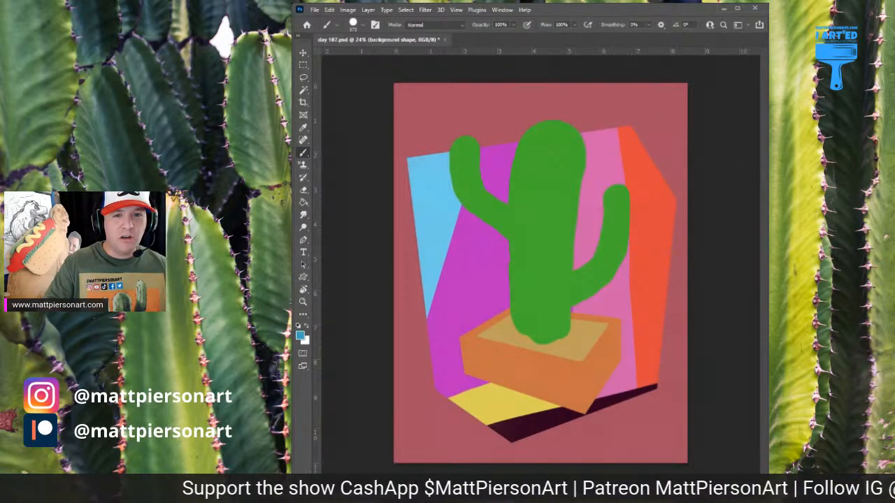
left_click_drag(570, 182, 555, 191)
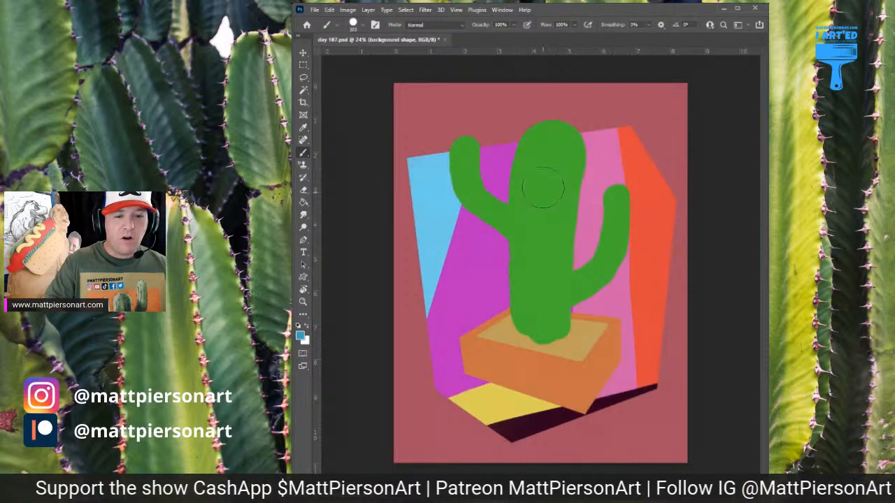
left_click_drag(497, 124, 401, 443)
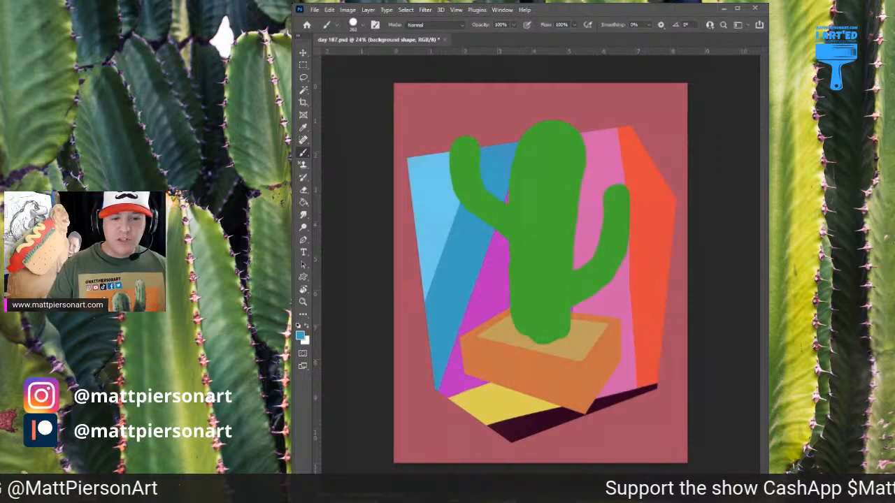
Switch to the pot layer and shade the pot's right face in reddish brown with a textured brush
key("alt+[")
key("alt+]")
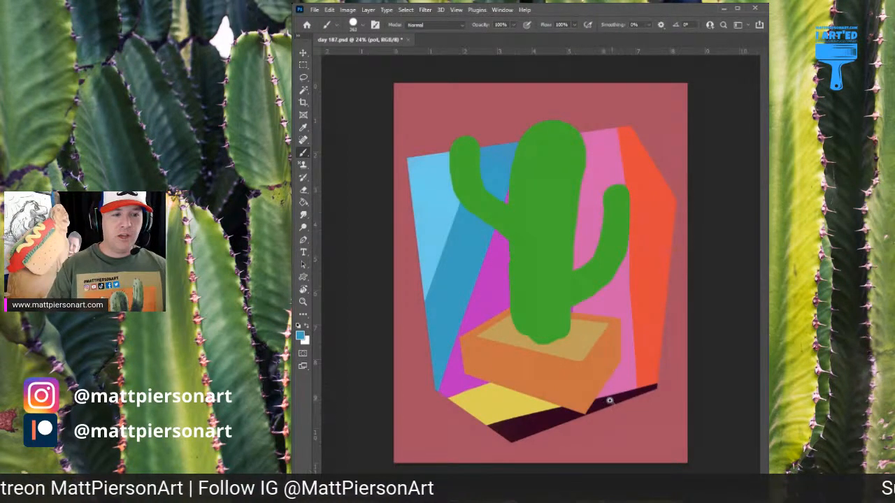
scroll(609, 400, "up", 2)
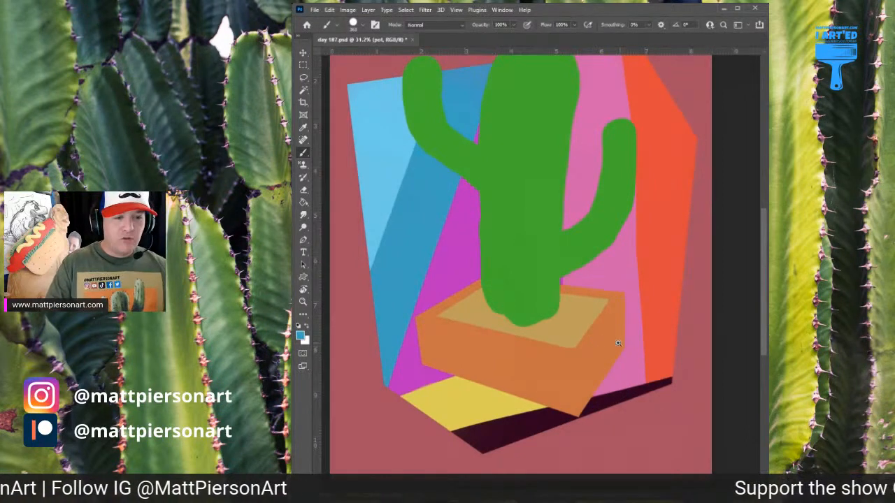
scroll(626, 347, "up", 1)
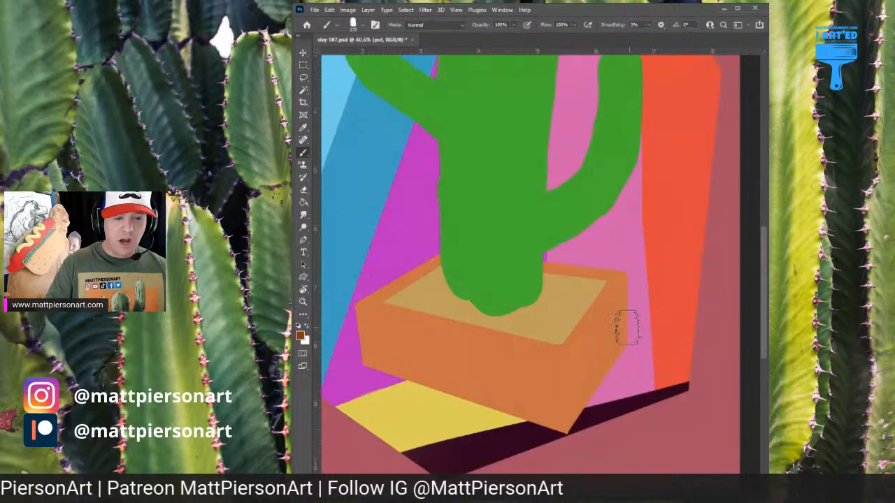
mouse_move(579, 328)
left_mouse_down()
mouse_move(579, 389)
mouse_move(579, 362)
mouse_move(593, 410)
mouse_move(607, 294)
mouse_move(617, 399)
left_mouse_up()
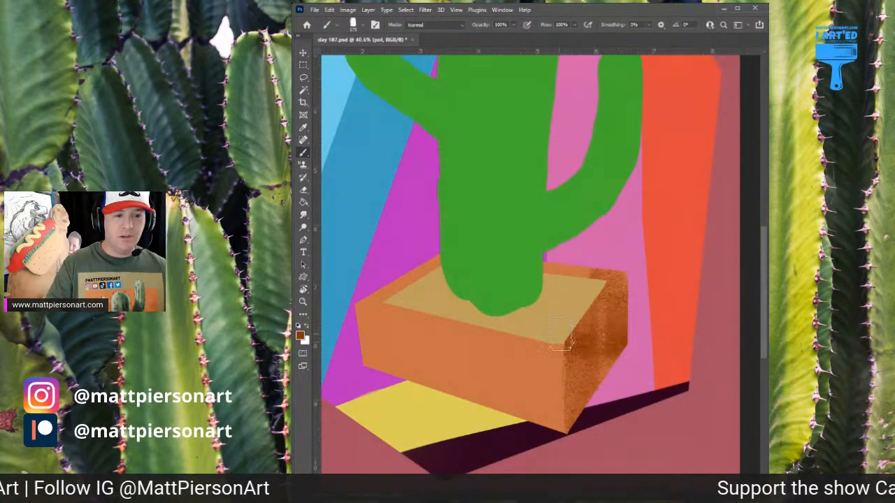
mouse_move(562, 334)
left_mouse_down()
mouse_move(656, 359)
mouse_move(583, 273)
mouse_move(633, 283)
mouse_move(570, 423)
mouse_move(685, 232)
mouse_move(668, 290)
mouse_move(602, 340)
mouse_move(567, 383)
mouse_move(588, 424)
mouse_move(590, 344)
mouse_move(562, 369)
mouse_move(606, 294)
mouse_move(605, 408)
mouse_move(576, 365)
mouse_move(578, 405)
mouse_move(602, 365)
left_mouse_up()
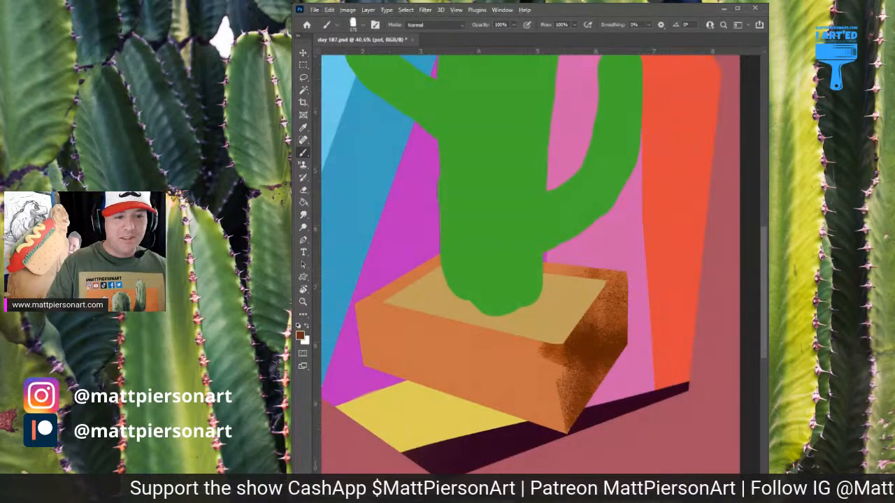
Deepen the shadow on the pot's right face with strokes of a darker brown
left_click(573, 325, "alt")
mouse_move(588, 343)
left_mouse_down()
mouse_move(591, 376)
mouse_move(581, 355)
mouse_move(608, 348)
mouse_move(580, 349)
mouse_move(604, 335)
mouse_move(612, 316)
mouse_move(609, 375)
mouse_move(597, 311)
mouse_move(594, 372)
mouse_move(568, 335)
mouse_move(586, 398)
mouse_move(622, 283)
left_mouse_up()
left_click(582, 362, "alt")
left_click(593, 350, "alt")
left_click_drag(590, 312, 616, 294)
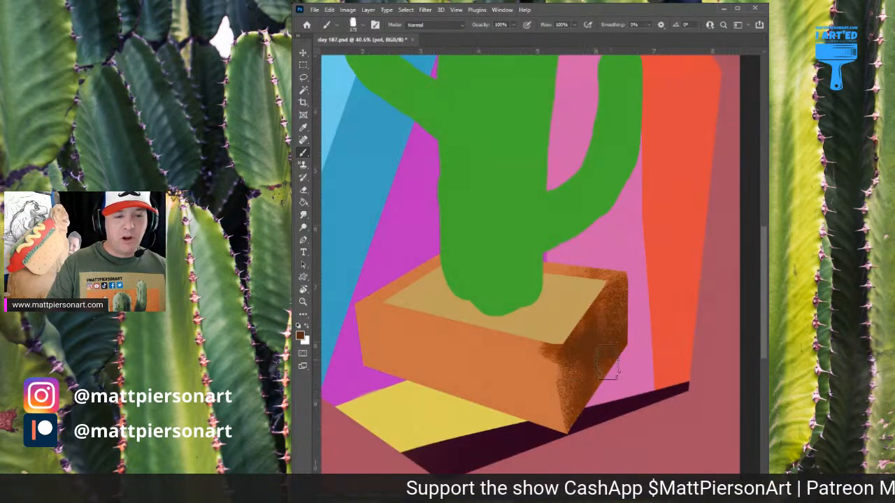
Paint light peach-orange highlights across the pot's front face, up to the corner edge
left_click(535, 376, "alt")
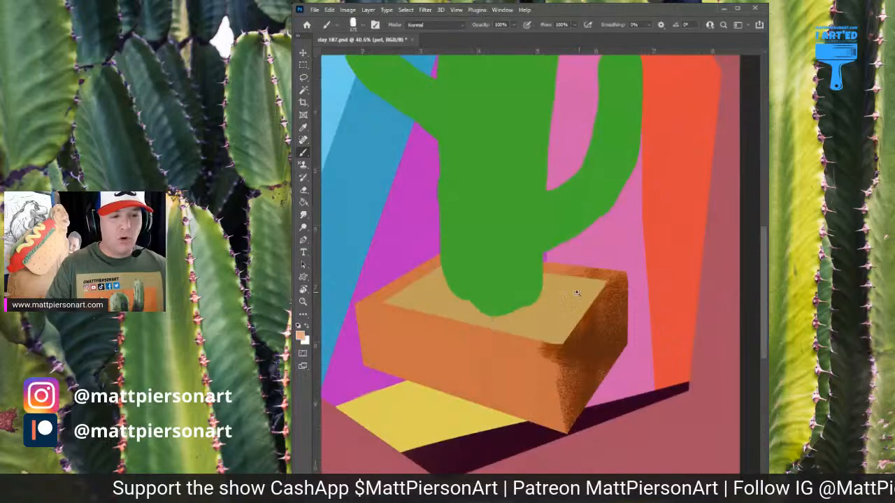
scroll(502, 330, "down", 2)
mouse_move(419, 294)
left_mouse_down()
mouse_move(435, 362)
mouse_move(440, 308)
mouse_move(459, 320)
mouse_move(479, 385)
mouse_move(482, 328)
mouse_move(499, 353)
mouse_move(547, 351)
mouse_move(499, 326)
mouse_move(508, 314)
mouse_move(533, 345)
mouse_move(458, 368)
mouse_move(439, 308)
mouse_move(534, 316)
mouse_move(497, 325)
mouse_move(462, 294)
mouse_move(501, 369)
mouse_move(496, 307)
mouse_move(521, 369)
mouse_move(530, 334)
mouse_move(509, 348)
mouse_move(529, 393)
mouse_move(541, 360)
mouse_move(572, 416)
left_mouse_up()
left_click(528, 339, "alt")
left_click(543, 355, "alt")
left_click(587, 373, "alt")
mouse_move(585, 363)
left_mouse_down()
mouse_move(593, 424)
mouse_move(584, 333)
mouse_move(587, 411)
mouse_move(585, 359)
mouse_move(559, 388)
mouse_move(556, 373)
mouse_move(564, 377)
mouse_move(564, 398)
left_mouse_up()
left_click(555, 350, "alt")
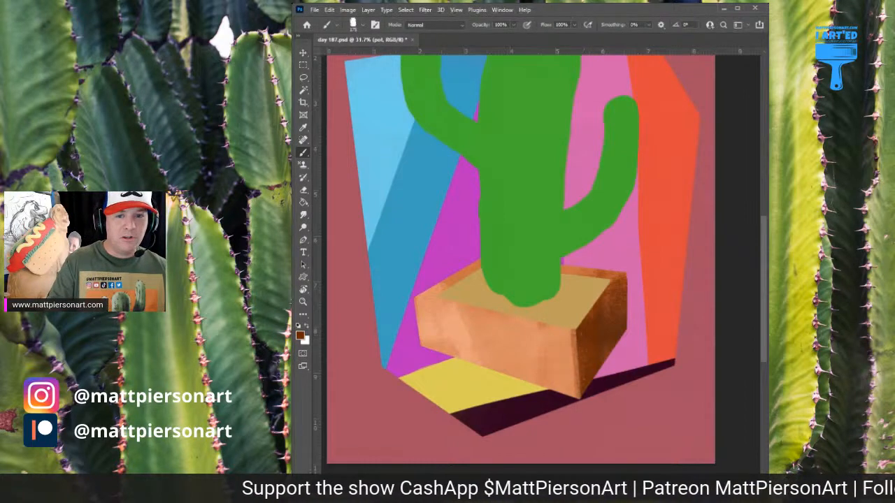
Add more dark brown to the pot's right face and mottle the front face with varied orange textured strokes
mouse_move(584, 329)
left_mouse_down()
mouse_move(587, 375)
mouse_move(597, 376)
left_mouse_up()
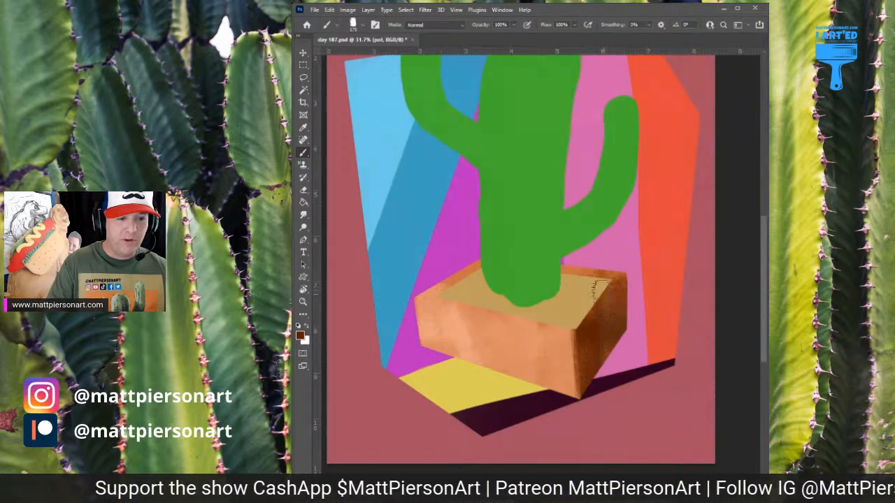
left_click(544, 341, "alt")
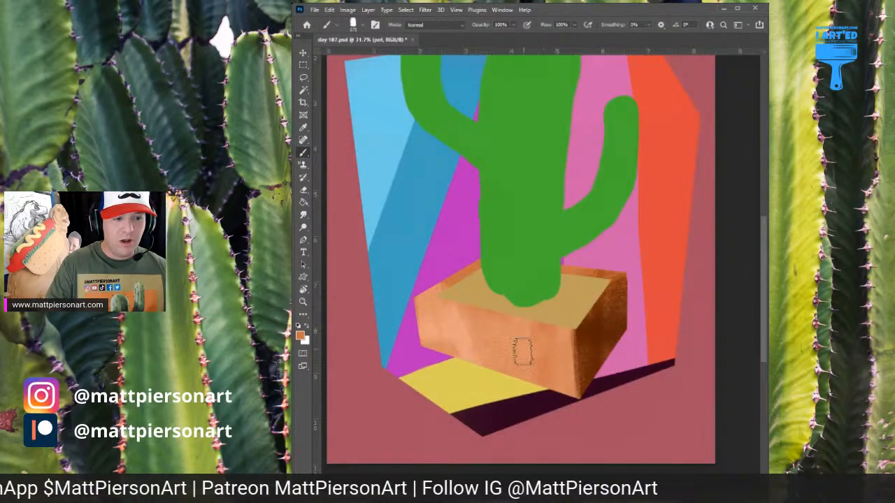
mouse_move(522, 353)
left_mouse_down()
mouse_move(462, 342)
mouse_move(526, 371)
mouse_move(472, 379)
mouse_move(420, 308)
mouse_move(449, 346)
mouse_move(484, 355)
mouse_move(527, 327)
left_mouse_up()
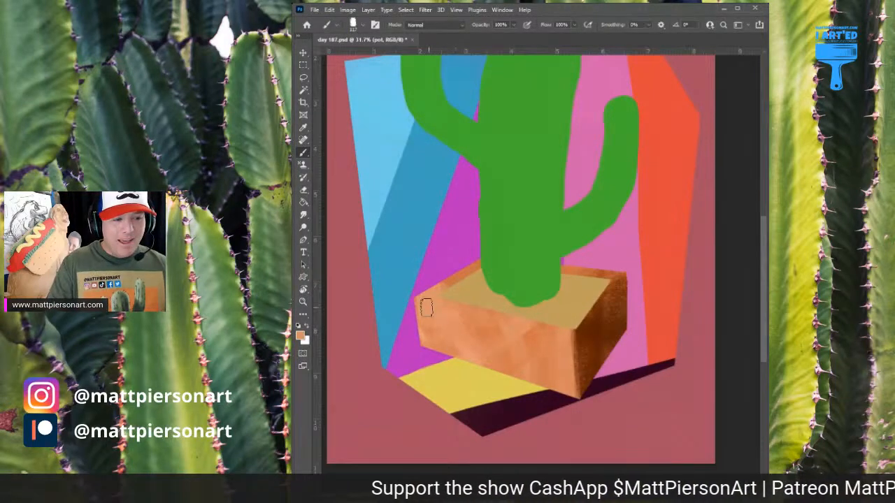
left_click(452, 311, "alt")
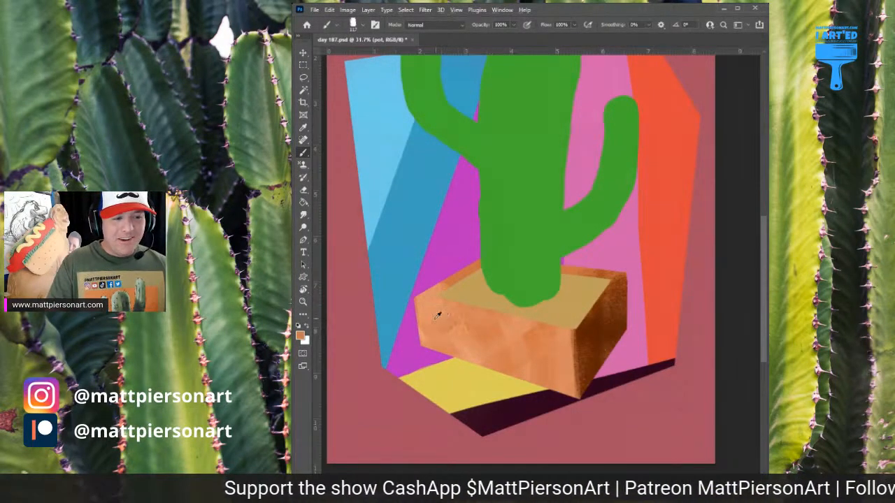
left_click(470, 353, "alt")
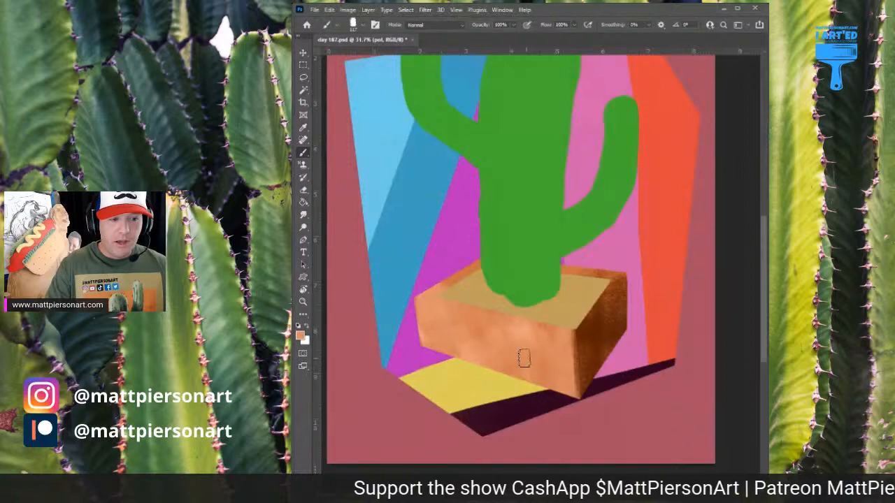
mouse_move(535, 342)
left_mouse_down()
mouse_move(496, 371)
mouse_move(550, 315)
mouse_move(471, 315)
mouse_move(435, 330)
mouse_move(523, 383)
mouse_move(555, 378)
mouse_move(501, 360)
left_mouse_up()
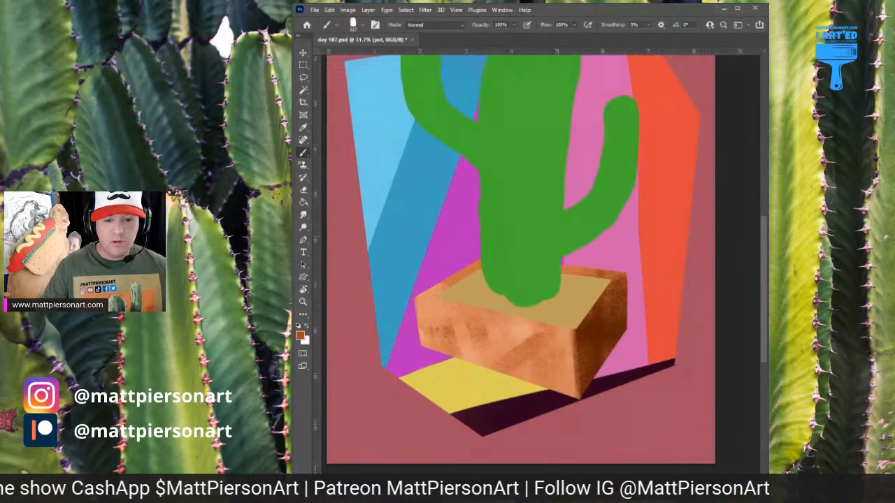
key("ctrl+alt+shift+n")
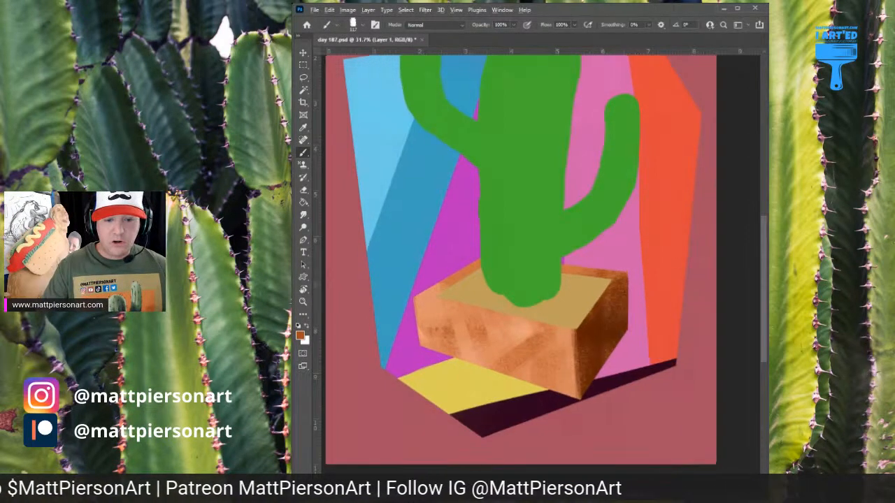
scroll(492, 404, "up", 5)
key("ctrl+z")
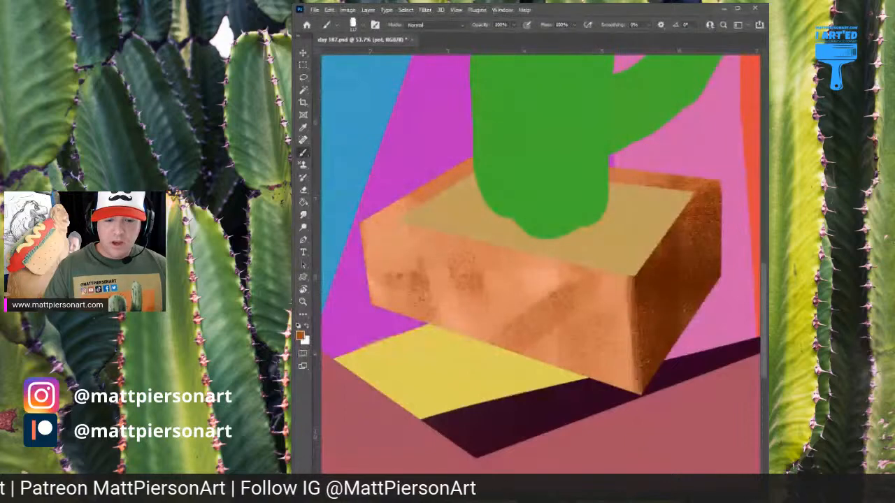
Add a new layer and paint the pot's inner back walls behind the sand in dark brown
key("ctrl+alt+shift+n")
mouse_move(641, 324)
left_mouse_down()
mouse_move(616, 341)
mouse_move(605, 330)
left_mouse_up()
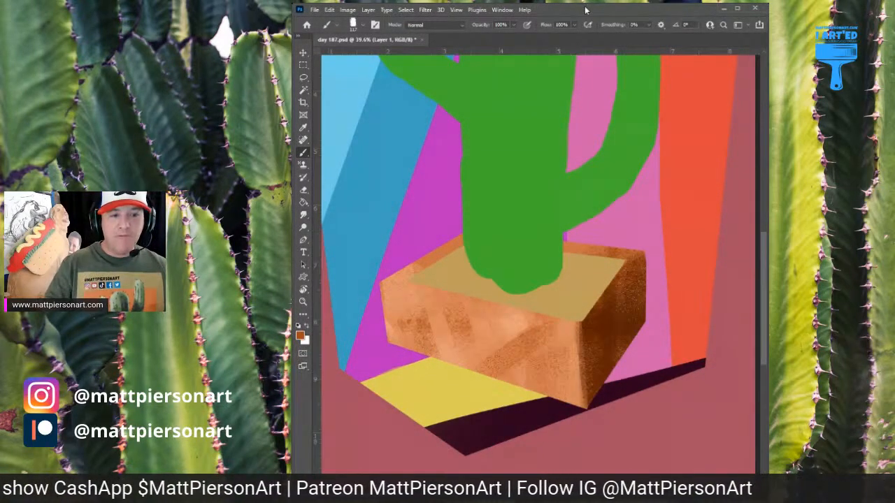
left_click(633, 299, "alt")
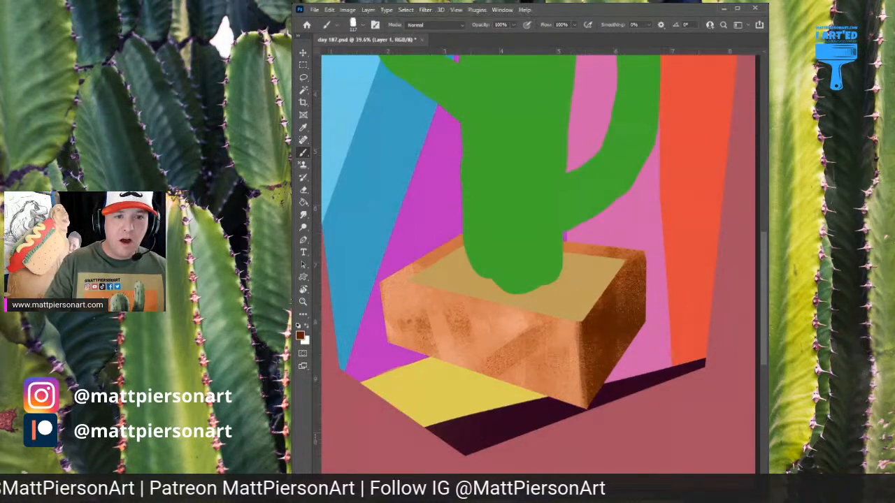
left_click_drag(537, 266, 549, 270)
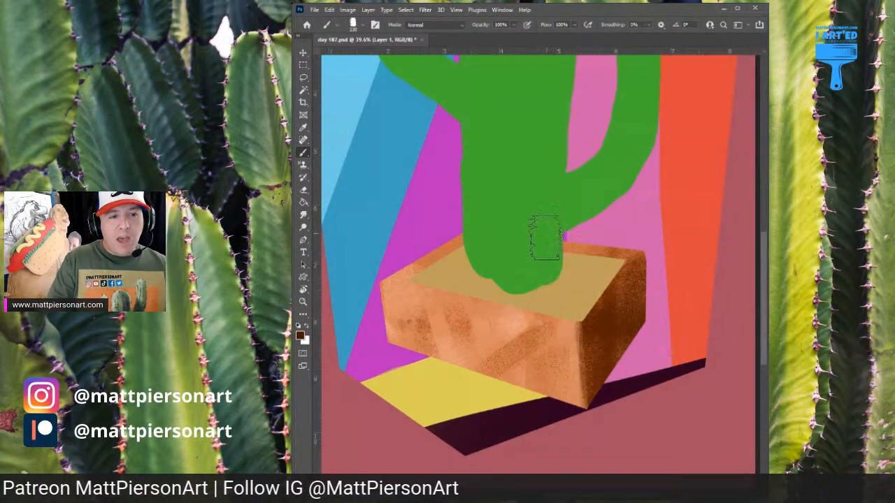
left_click_drag(533, 225, 655, 240)
left_click_drag(479, 222, 638, 245)
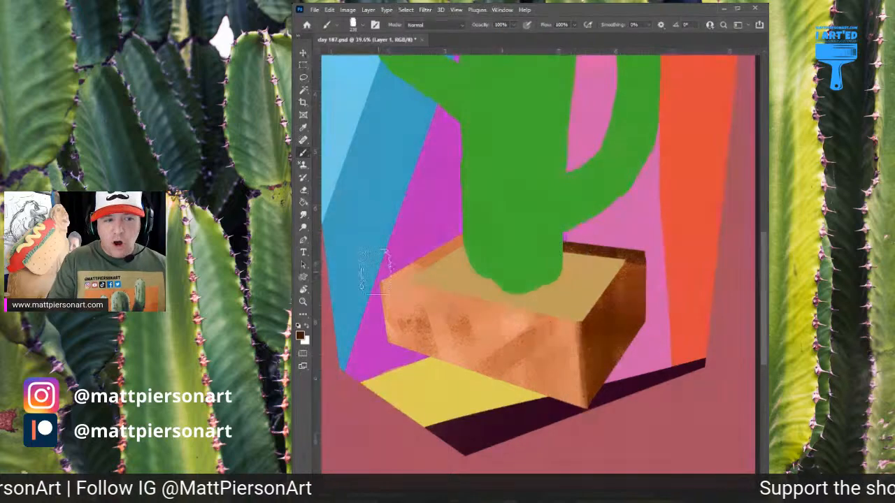
left_click_drag(375, 264, 463, 228)
left_click_drag(366, 282, 400, 255)
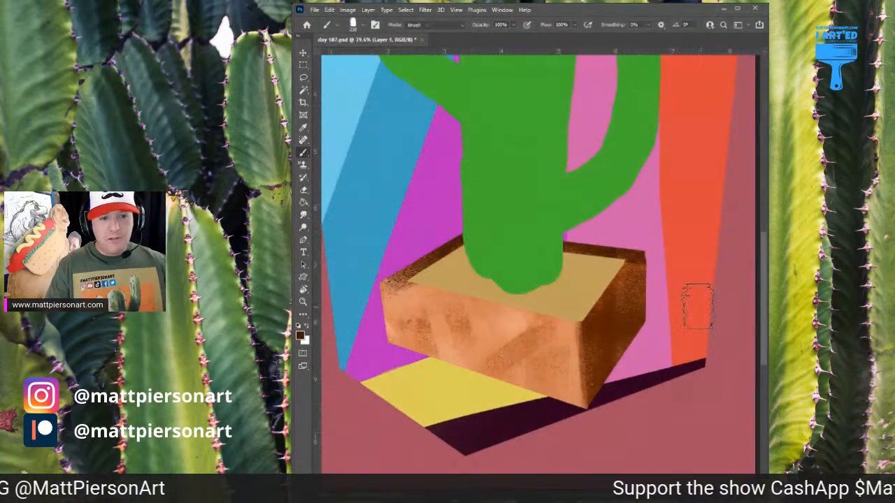
Shrink the eraser and erase the dark brown overspill at the pot's right and left top corners
key("e")
key("bracketleft")
key("bracketleft")
key("bracketleft")
key("bracketleft")
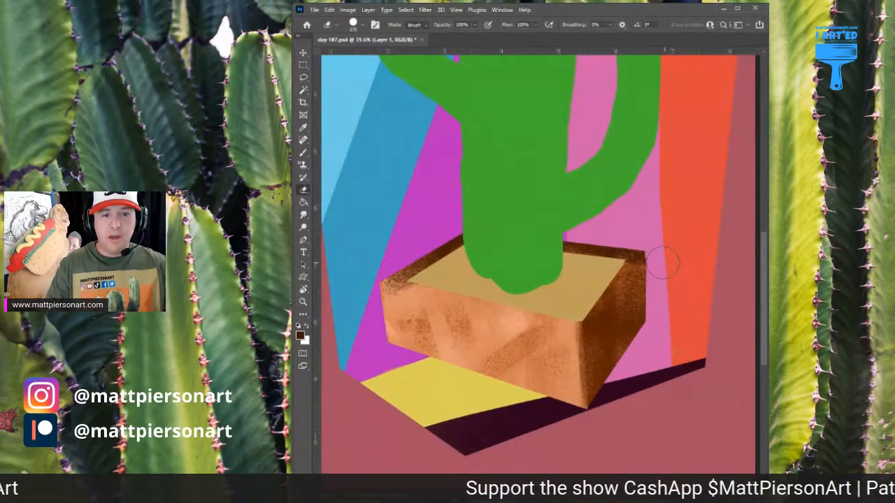
mouse_move(657, 284)
left_mouse_down()
mouse_move(659, 254)
mouse_move(650, 259)
left_mouse_up()
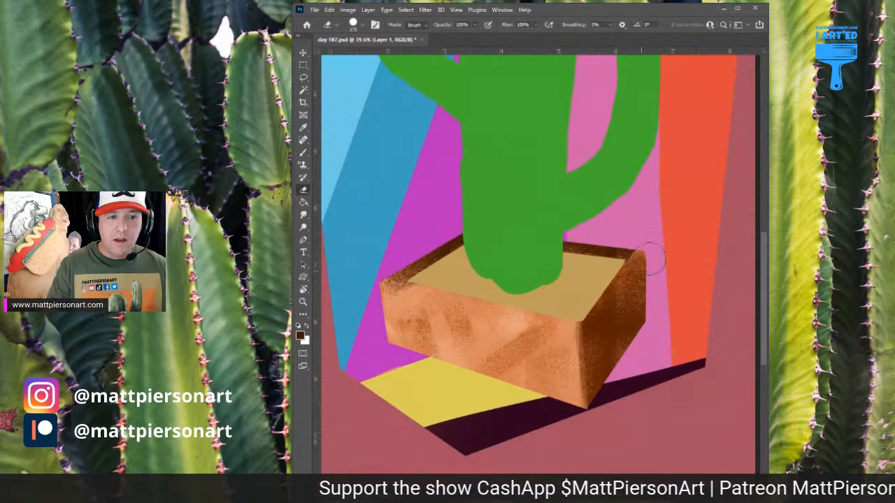
left_click_drag(411, 302, 385, 295)
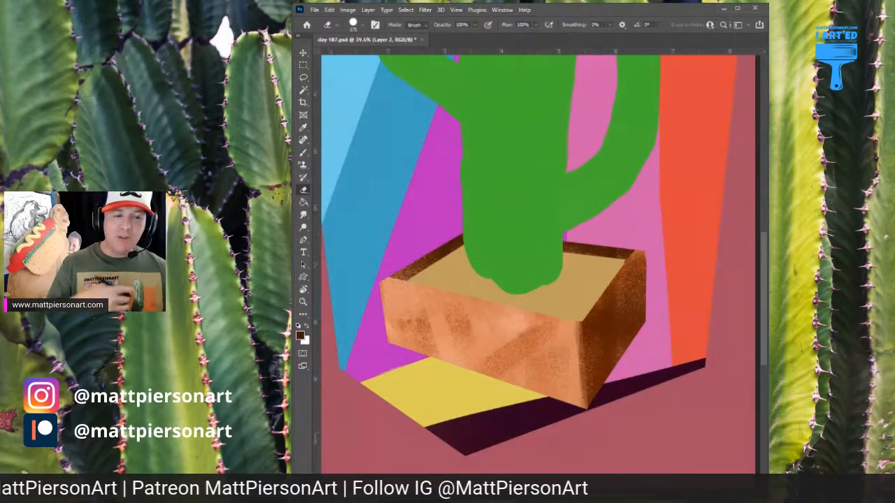
On a new layer, paint a thin light peach rim along the pot's right and front top edges
key("b")
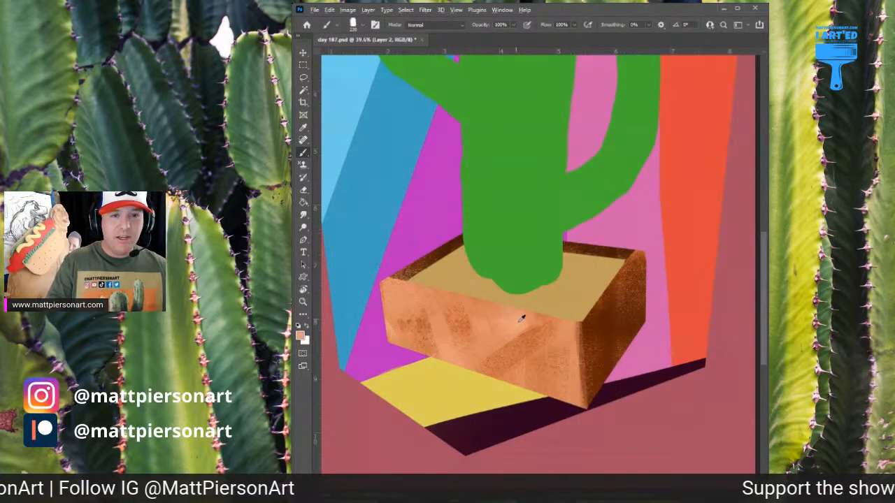
left_click_drag(648, 287, 642, 288)
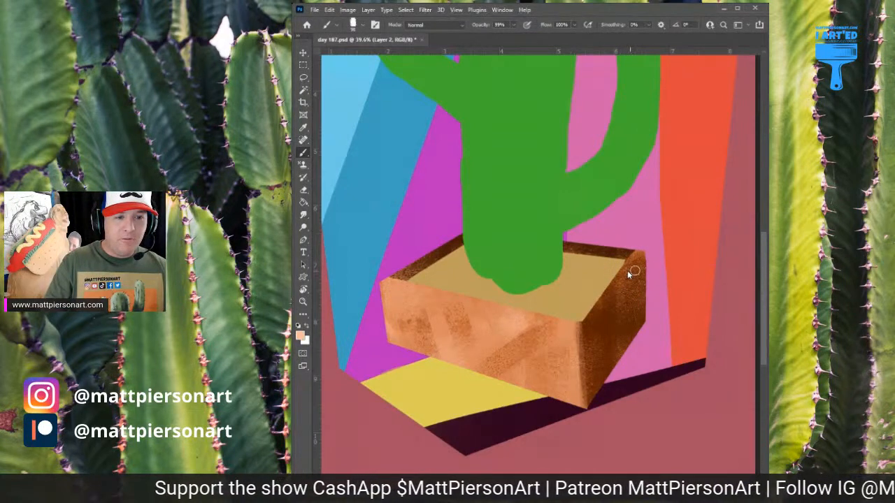
mouse_move(634, 253)
left_mouse_down()
mouse_move(603, 297)
mouse_move(641, 247)
mouse_move(570, 333)
mouse_move(623, 272)
mouse_move(581, 329)
left_mouse_up()
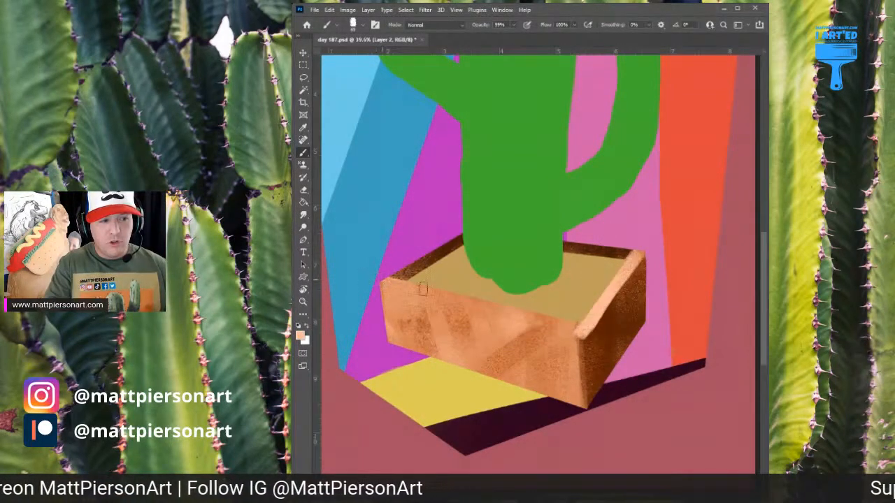
left_click_drag(380, 283, 578, 326)
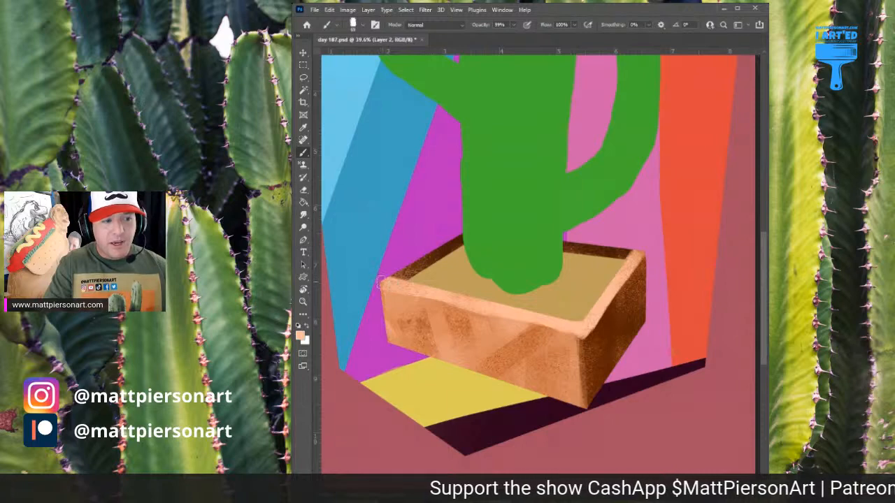
Extend the thin light peach rim along the pot's left and right back edges, behind the cactus
mouse_move(376, 277)
left_mouse_down()
mouse_move(403, 273)
mouse_move(403, 264)
left_mouse_up()
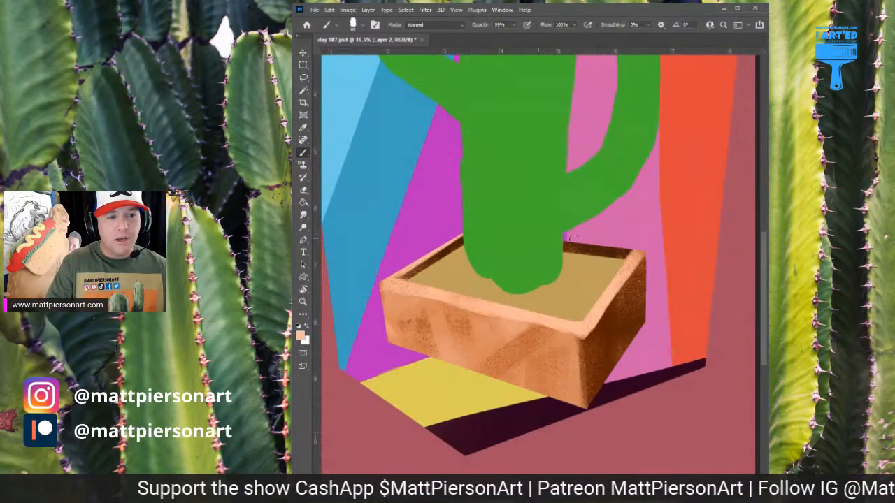
left_click_drag(572, 239, 626, 245)
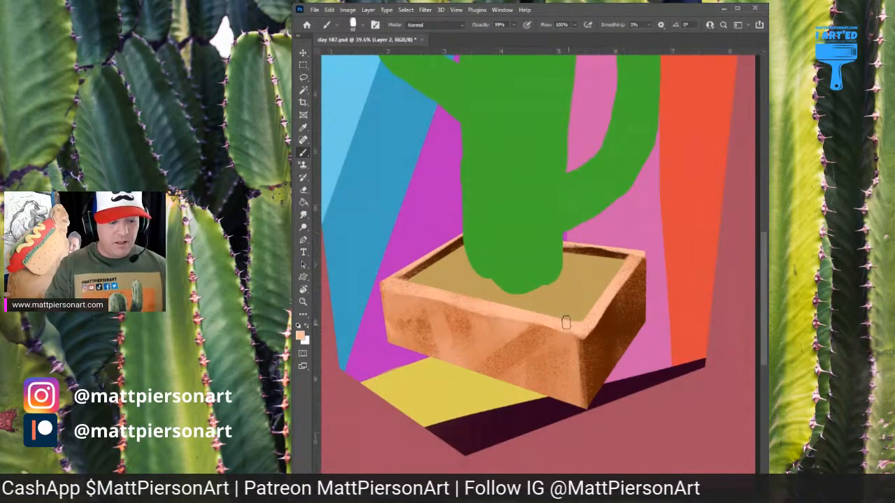
Sample darker oranges from the pot and brush textured strokes just below the rim across the front face
left_click(535, 332, "alt")
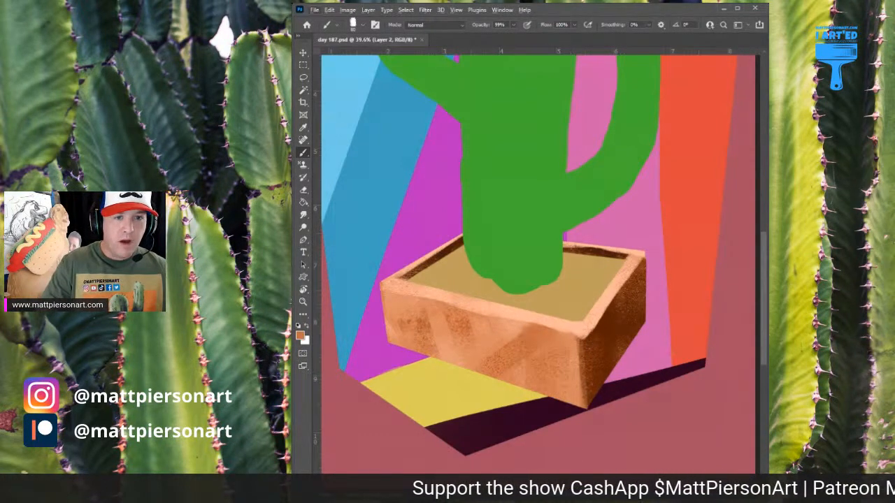
mouse_move(526, 334)
left_mouse_down()
mouse_move(570, 341)
mouse_move(567, 364)
left_mouse_up()
left_click_drag(508, 326, 526, 338)
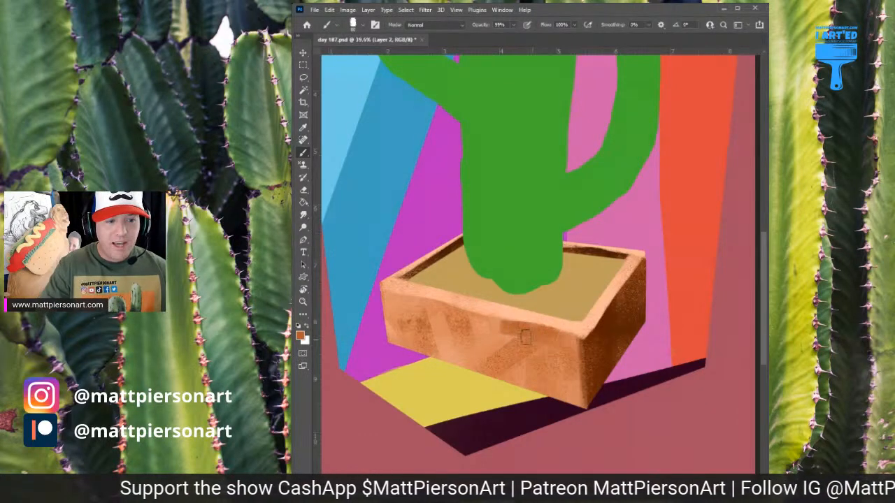
mouse_move(470, 307)
left_mouse_down()
mouse_move(435, 310)
mouse_move(449, 320)
left_mouse_up()
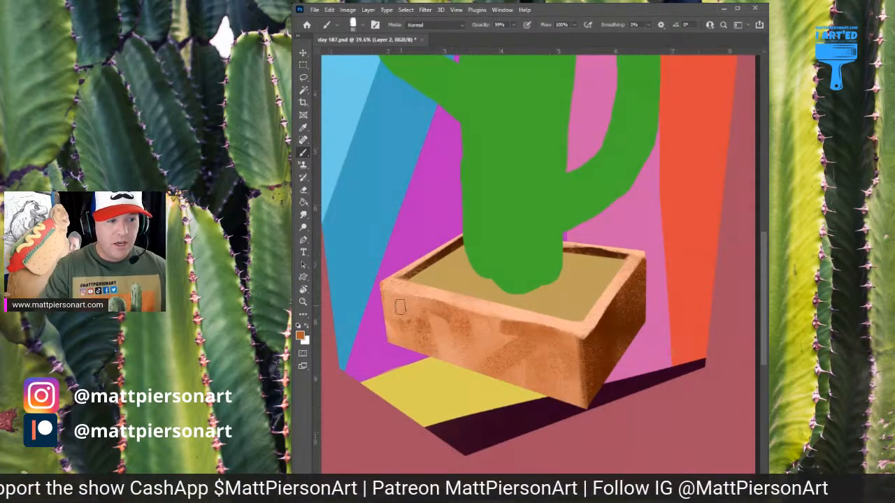
mouse_move(400, 308)
left_mouse_down()
mouse_move(431, 309)
mouse_move(377, 294)
mouse_move(436, 313)
left_mouse_up()
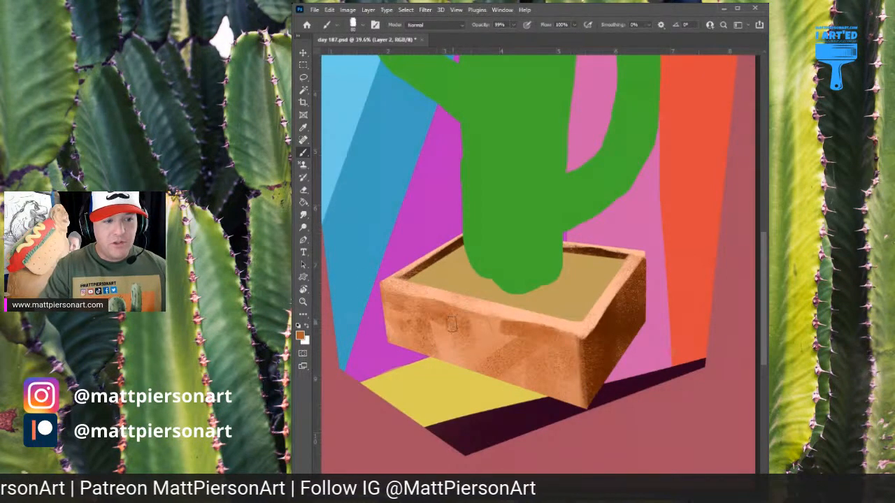
Mottle the pot's front face with burnt orange and saturated orange textured strokes, using a larger brush
left_click(442, 325, "alt")
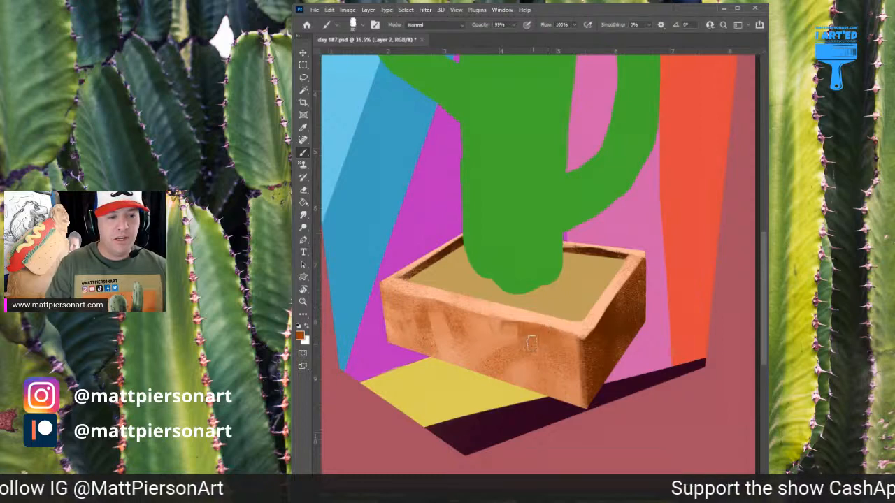
left_click_drag(514, 341, 560, 344)
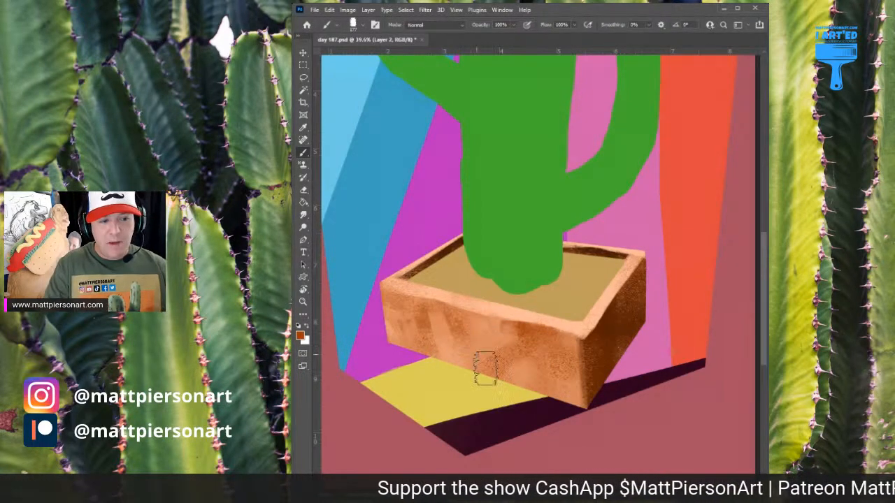
left_click_drag(408, 322, 419, 330)
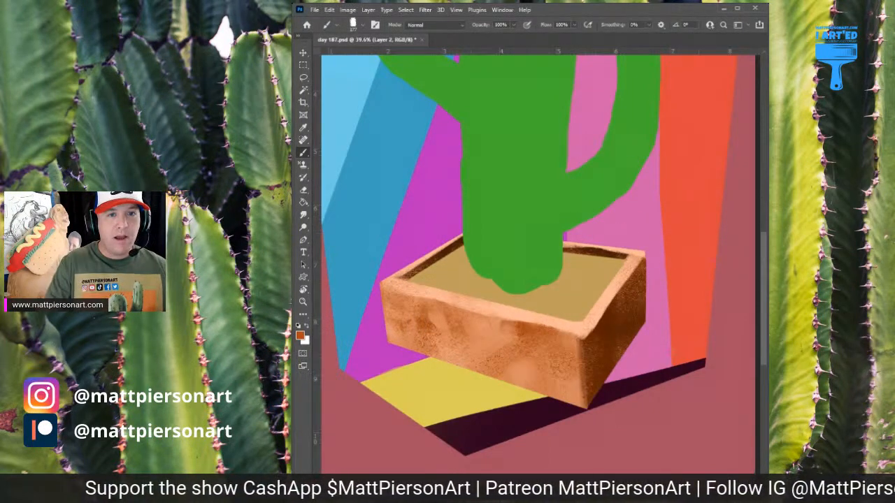
left_click_drag(418, 324, 486, 327)
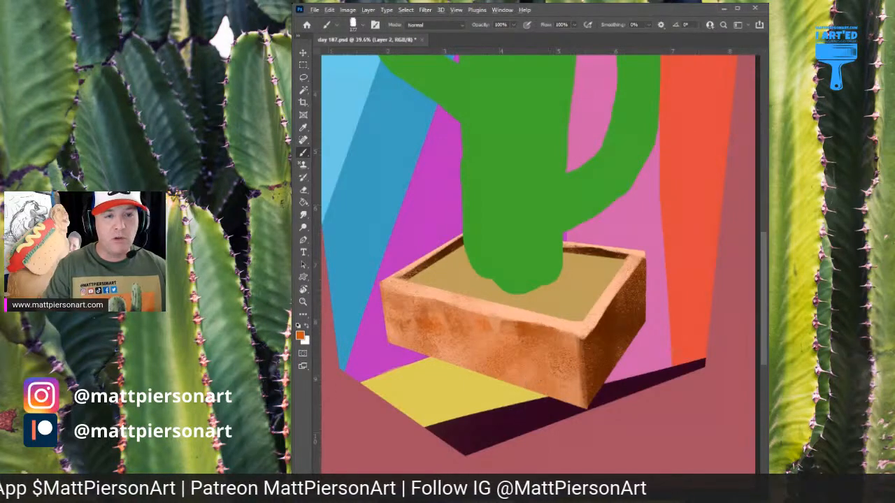
Sample light peach from the rim and add short diagonal highlight strokes across the pot's front face
left_click(591, 299, "alt")
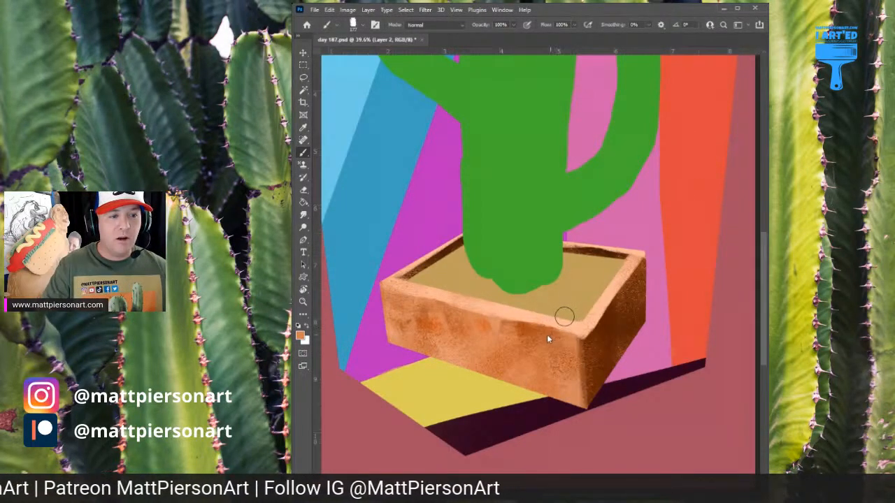
left_click(607, 249, "alt")
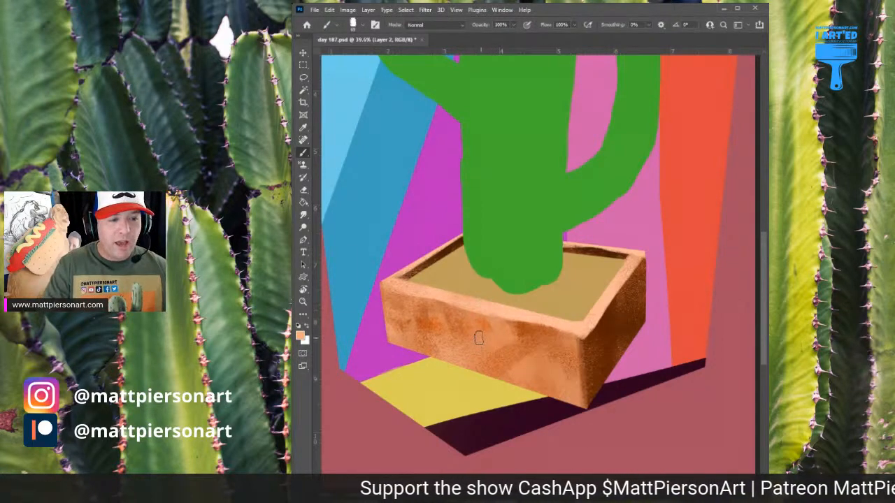
mouse_move(449, 339)
left_mouse_down()
mouse_move(432, 316)
mouse_move(414, 330)
mouse_move(400, 323)
left_mouse_up()
mouse_move(542, 357)
left_mouse_down()
mouse_move(563, 376)
mouse_move(493, 391)
mouse_move(462, 346)
mouse_move(493, 378)
left_mouse_up()
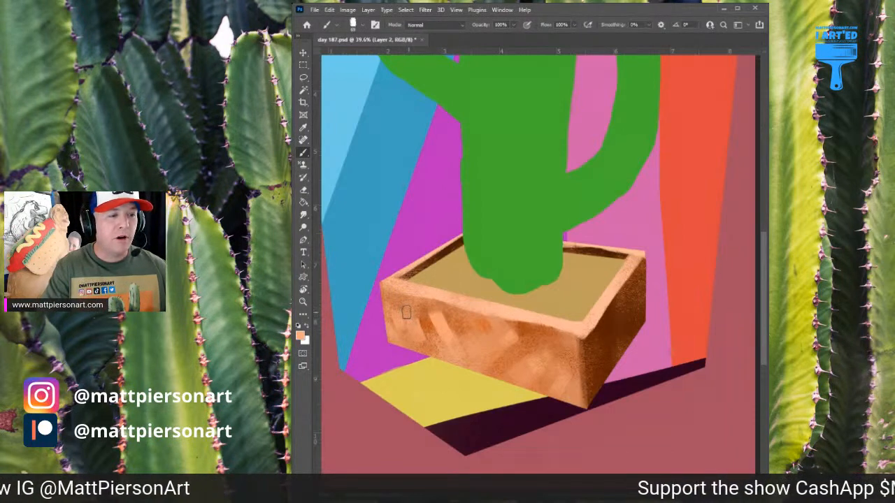
Sample several oranges from the pot and blend them between the front face's highlights and toward its right corner
left_click(520, 354, "alt")
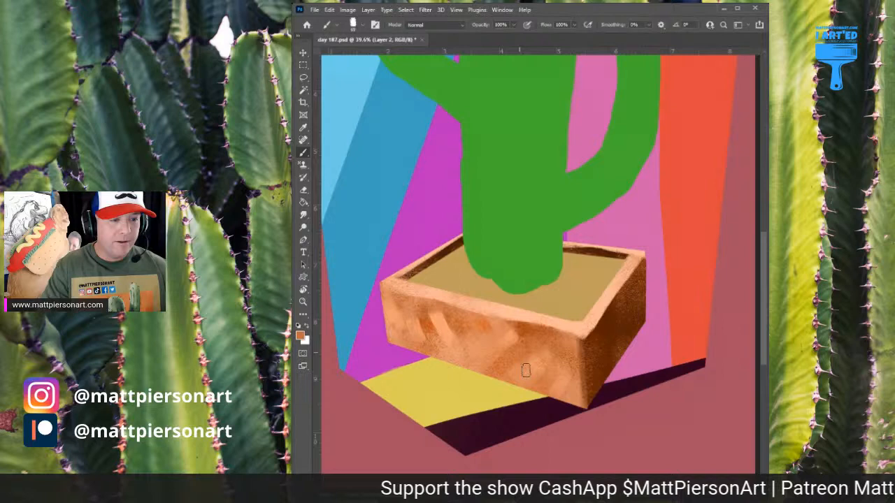
left_click(529, 334, "alt")
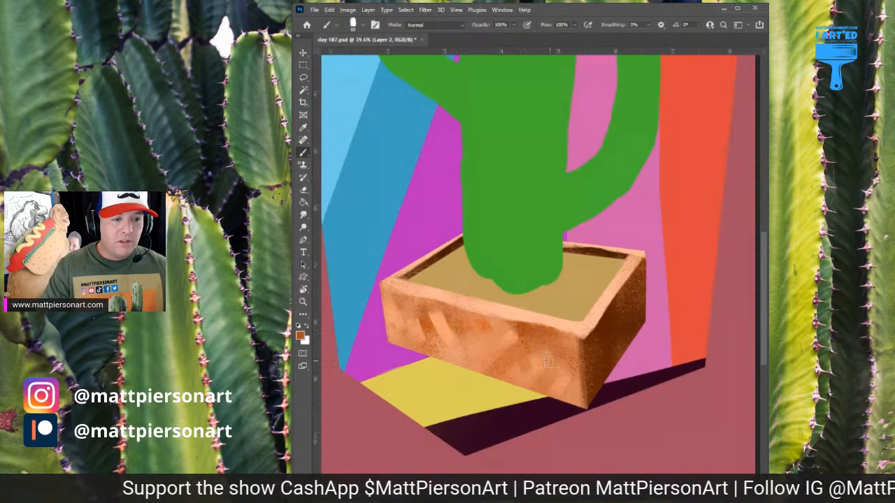
left_click(491, 323, "alt")
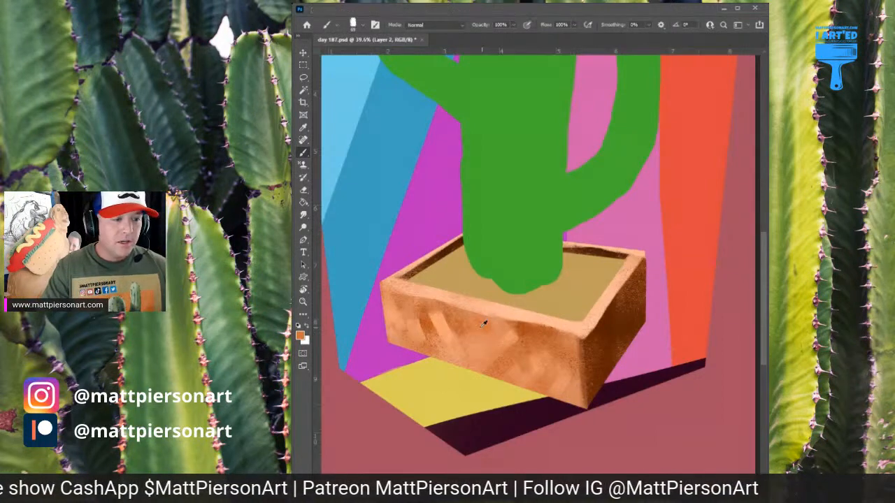
left_click(428, 326, "alt")
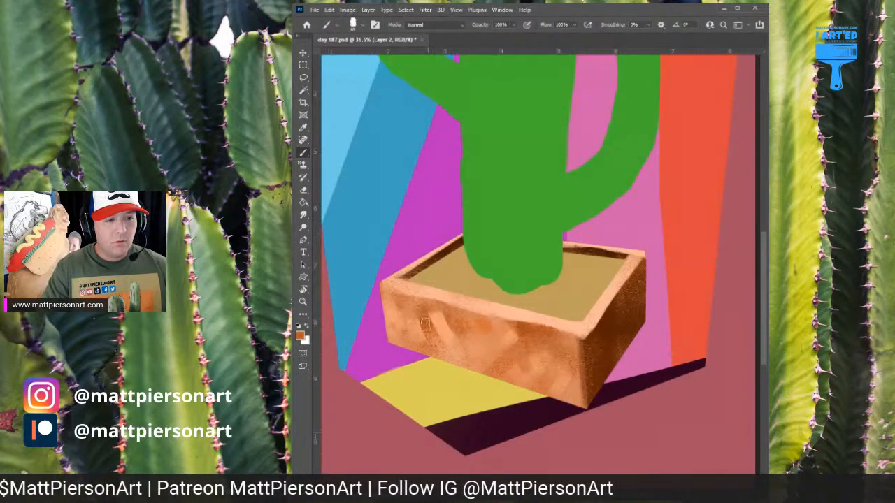
left_click(572, 356, "alt")
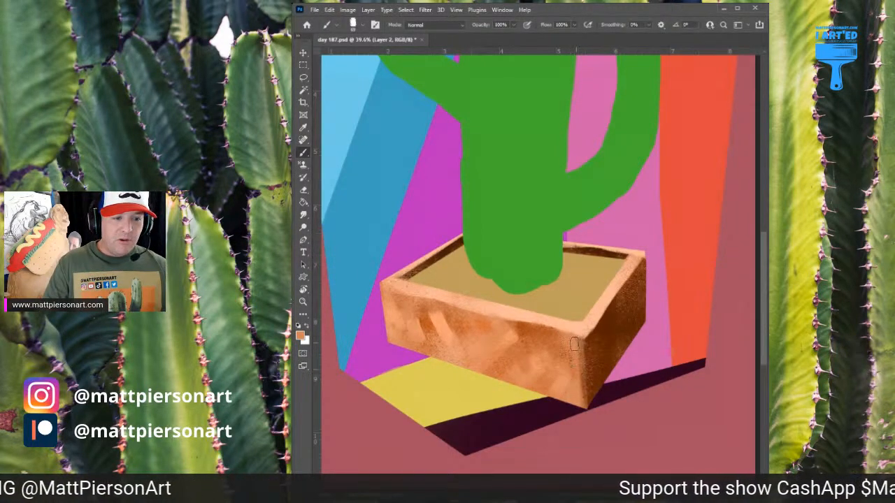
Touch up the front face's left end below the rim with sampled brown, light orange and peach
left_click(592, 336, "alt")
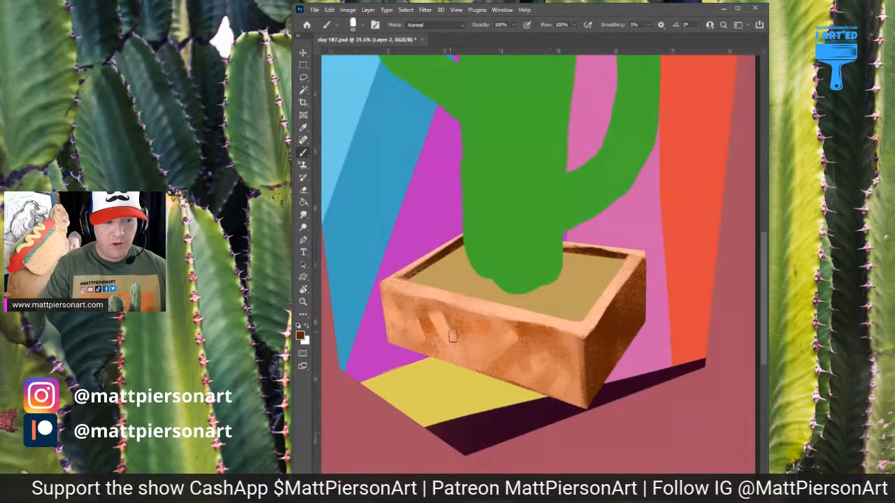
left_click(397, 294, "alt")
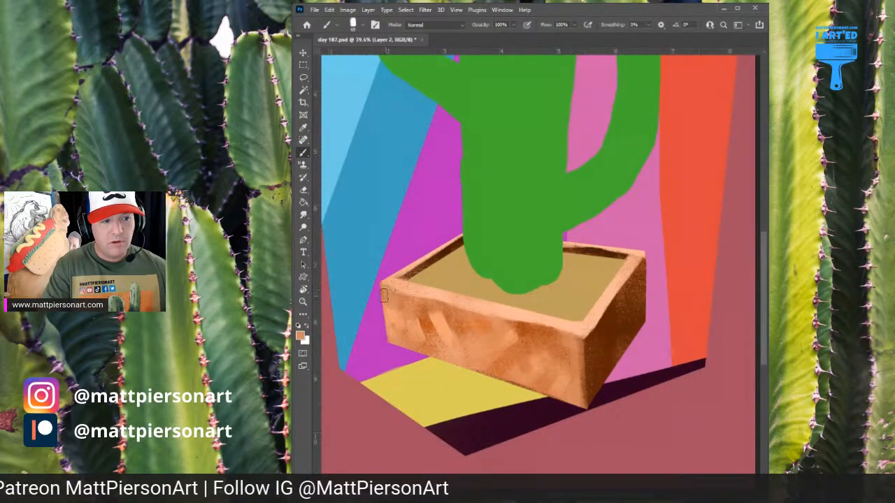
left_click(393, 283, "alt")
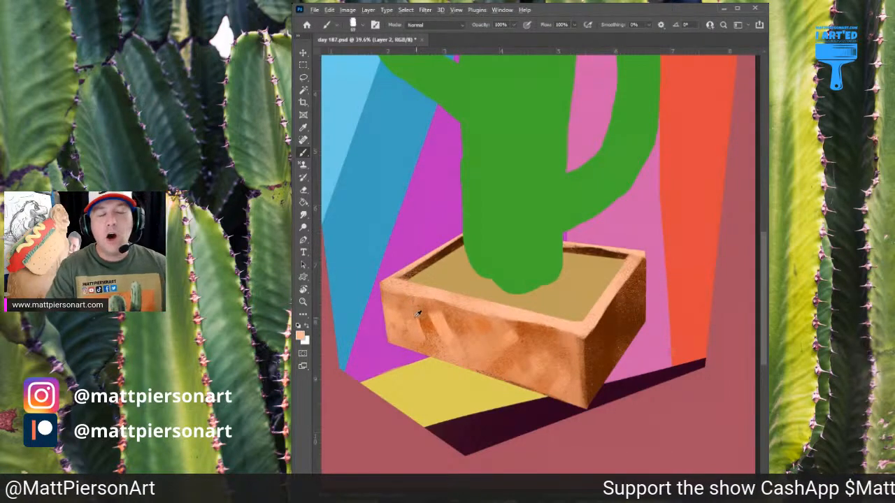
left_click(404, 305, "alt")
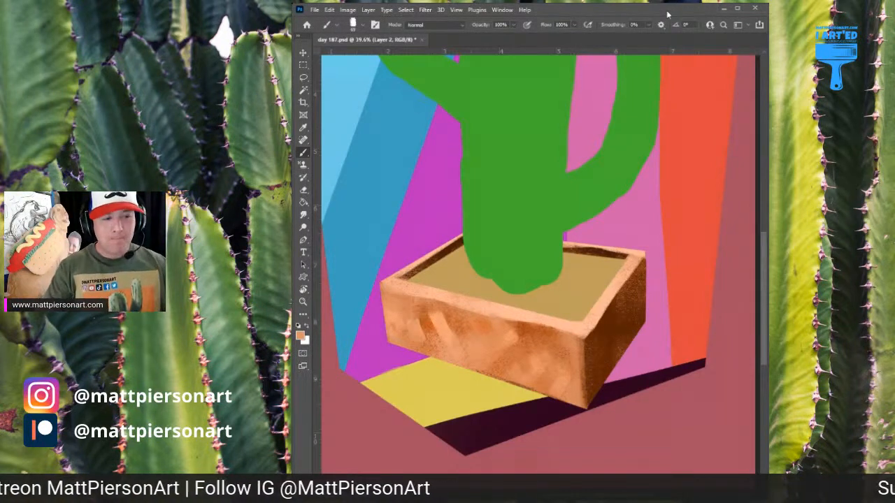
Sample dark brown from the pot's right face and trace the front face's left and bottom edges
left_click(606, 333, "alt")
left_click_drag(377, 298, 383, 344)
mouse_move(432, 364)
left_mouse_down()
mouse_move(535, 391)
mouse_move(571, 412)
left_mouse_up()
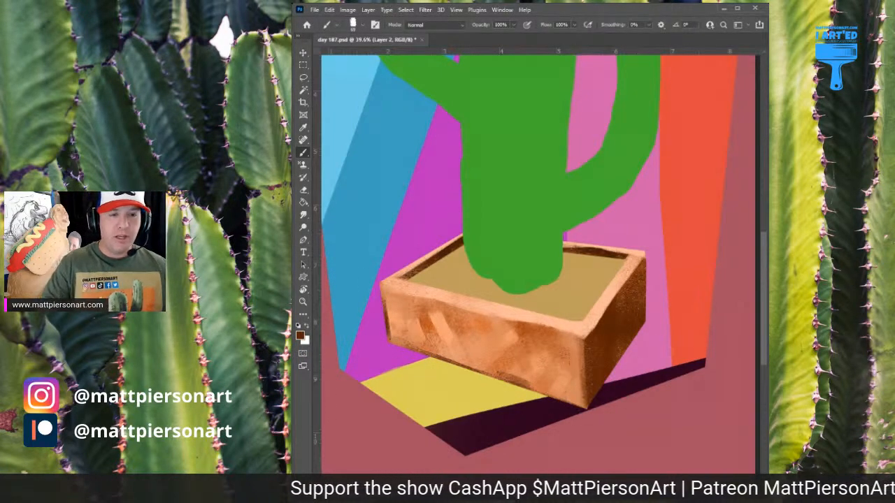
On Layer 3, edge the pot's right side in dark magenta and the front face's left and bottom edges in bright blue
left_click(649, 255, "alt")
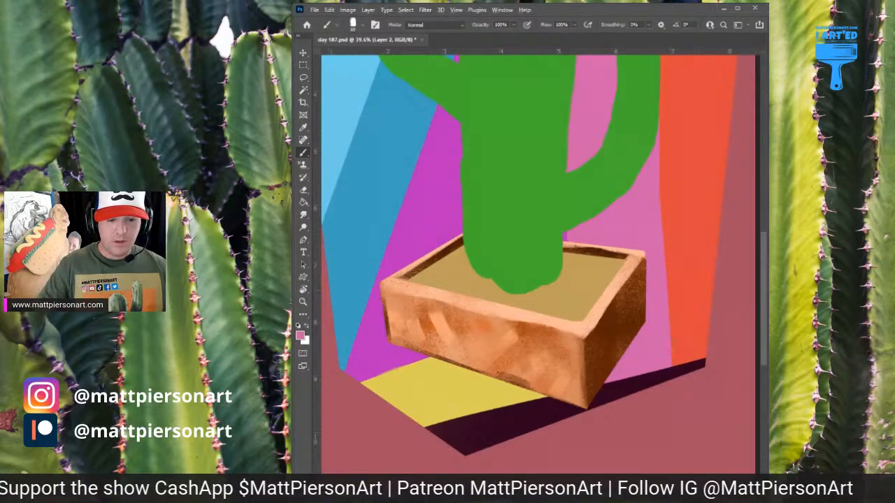
key("alt+bracketright")
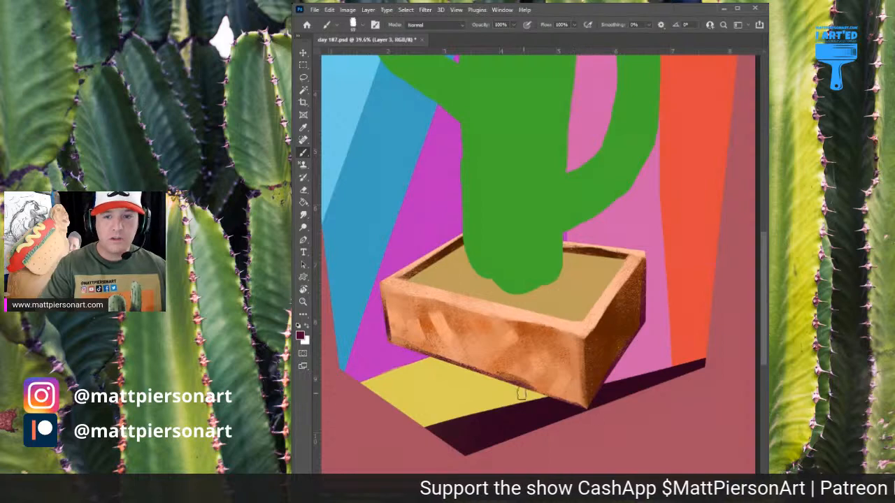
left_click(376, 260, "alt")
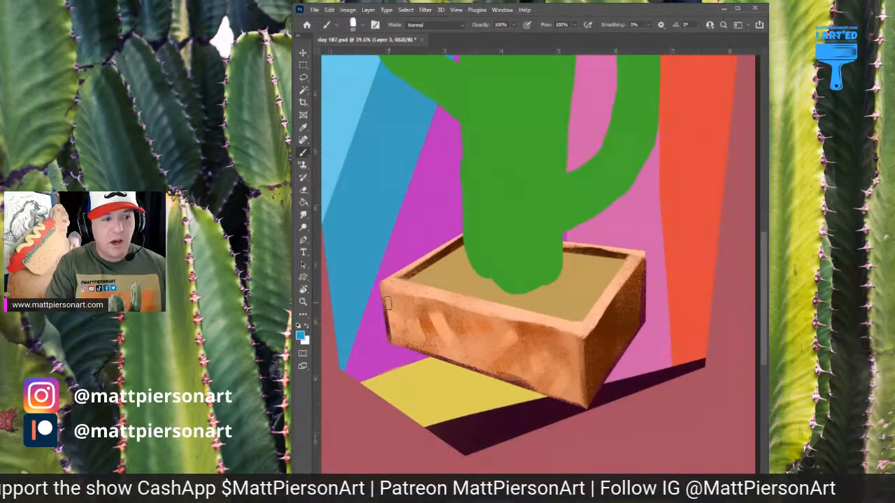
left_click_drag(379, 315, 384, 364)
mouse_move(376, 292)
left_mouse_down()
mouse_move(384, 362)
mouse_move(380, 303)
mouse_move(407, 376)
mouse_move(385, 348)
mouse_move(578, 412)
left_mouse_up()
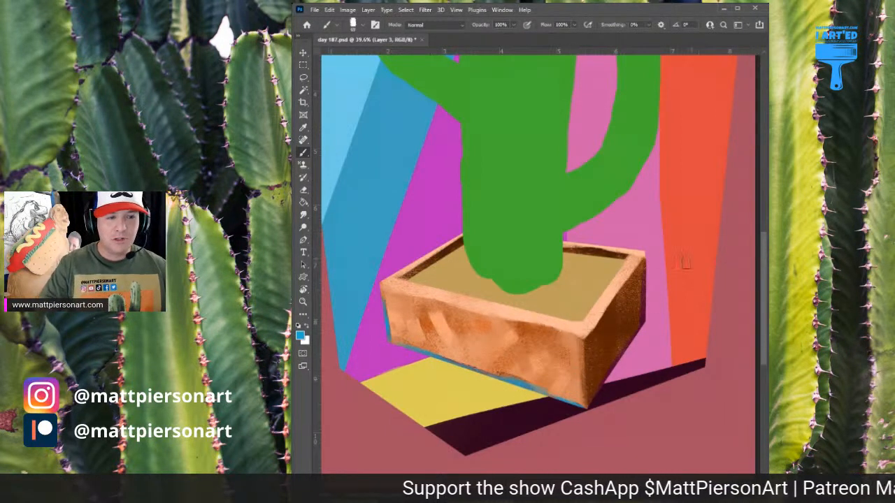
Choose bright red and paint a thin accent along the pot's back rim edges
left_click_drag(601, 139, 614, 186)
left_click(455, 234, "alt")
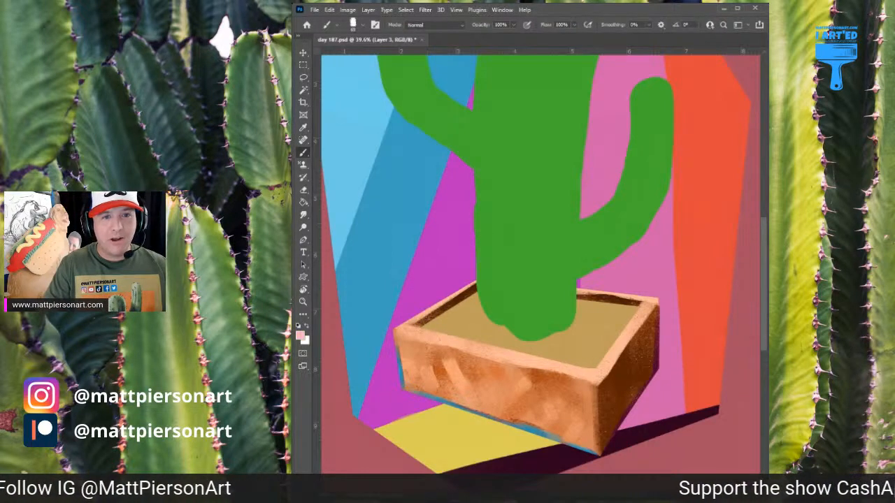
left_click(455, 221, "alt")
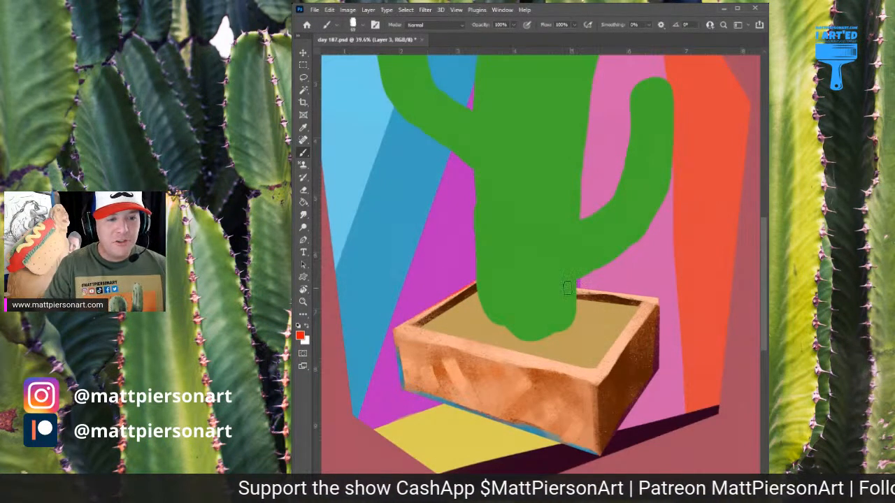
left_click_drag(593, 284, 647, 291)
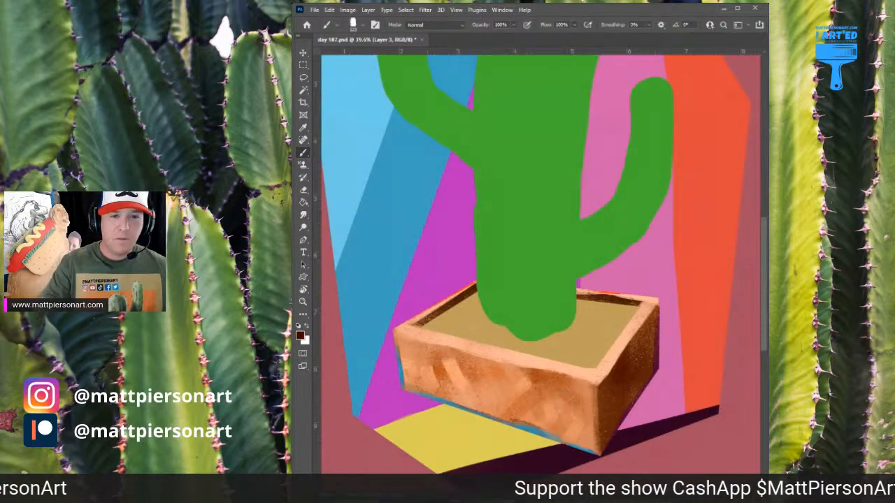
Choose golden yellow and brush soft accent patches onto the middle of the pot's front face
left_click(468, 377, "alt")
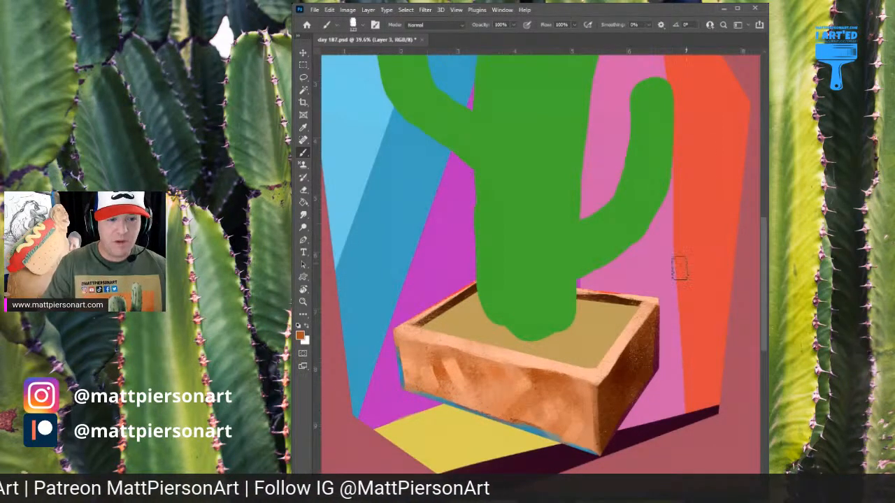
left_click(483, 430, "alt")
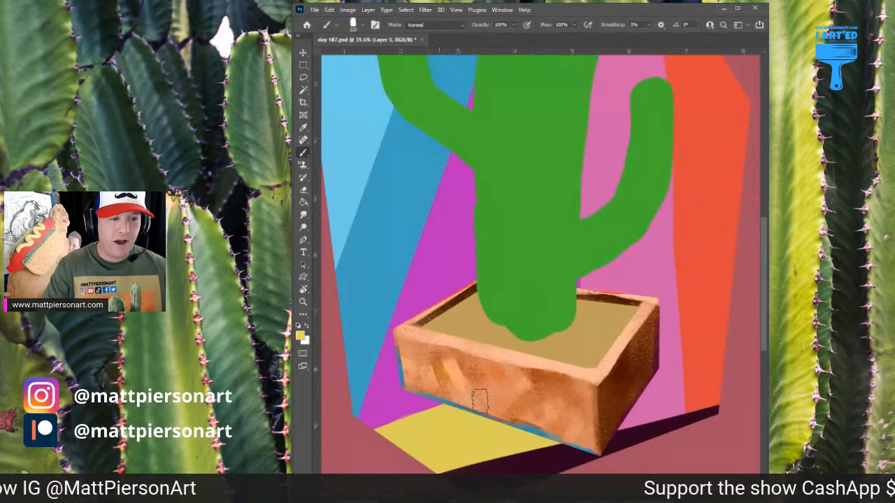
mouse_move(448, 359)
left_mouse_down()
mouse_move(512, 400)
mouse_move(543, 391)
left_mouse_up()
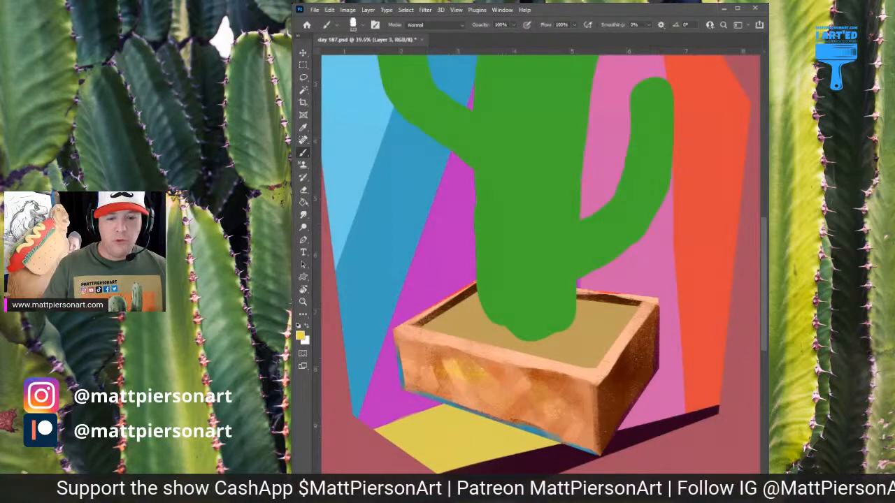
Merge the pot's painted detail layers and make the sand layer active
key("ctrl+e")
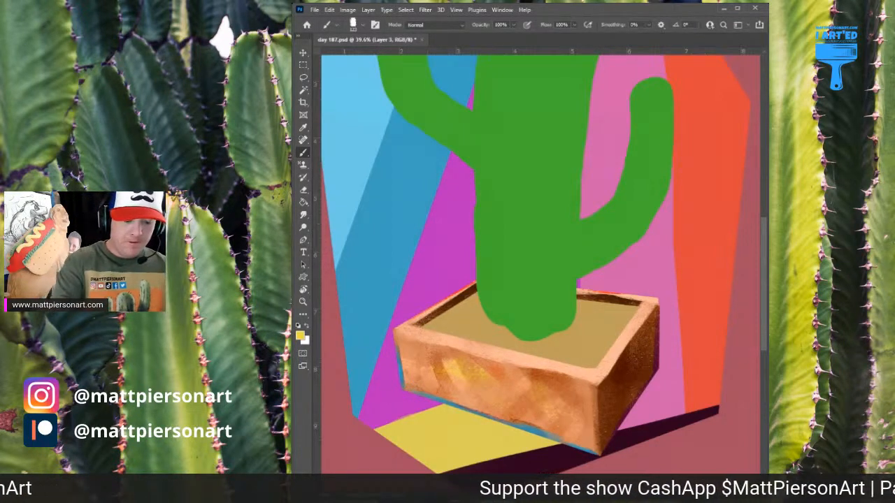
key("ctrl+e")
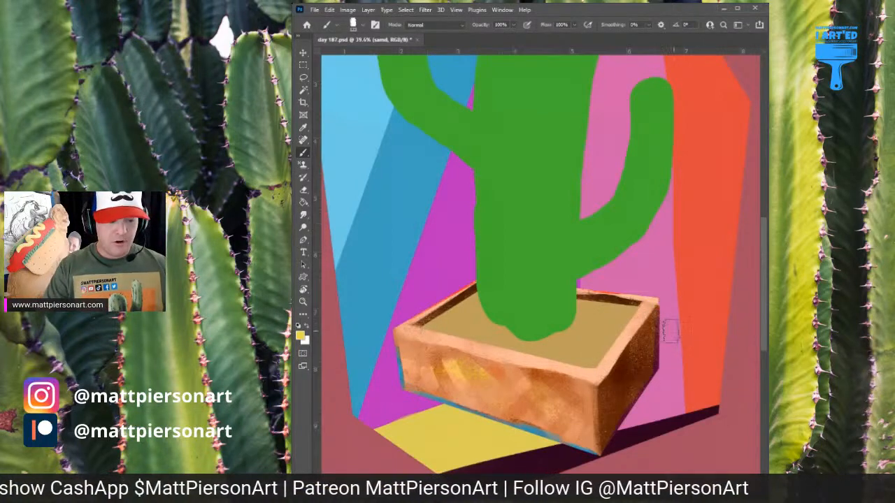
Try to erase the paint along the outer right edge of the pot with the Eraser
key("e")
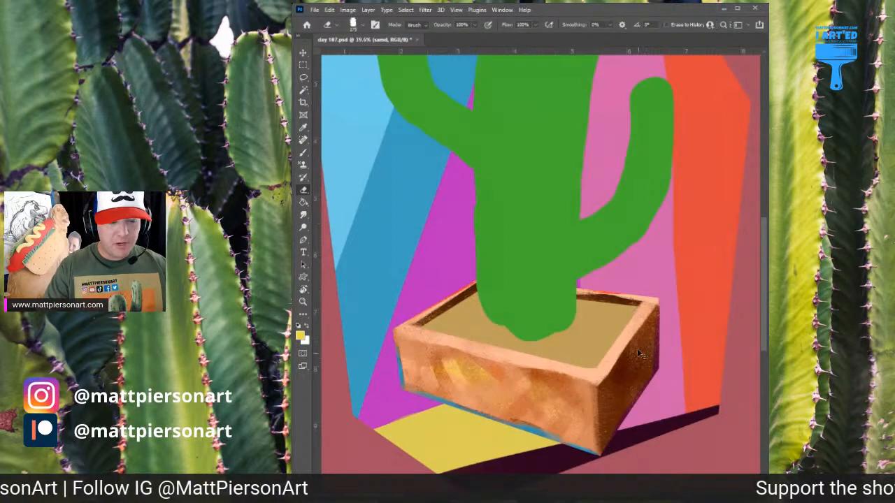
scroll(637, 348, "up", 2)
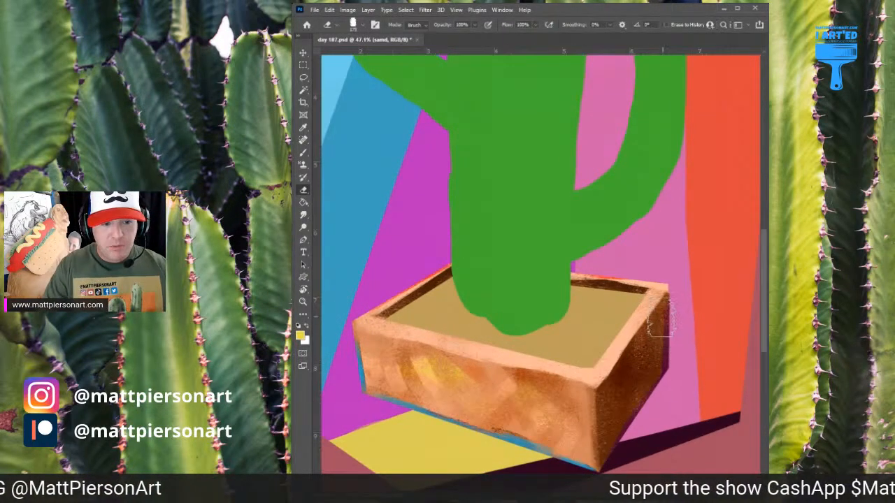
mouse_move(661, 318)
left_mouse_down()
mouse_move(650, 329)
mouse_move(644, 299)
mouse_move(643, 333)
mouse_move(648, 323)
mouse_move(634, 344)
mouse_move(664, 329)
left_mouse_up()
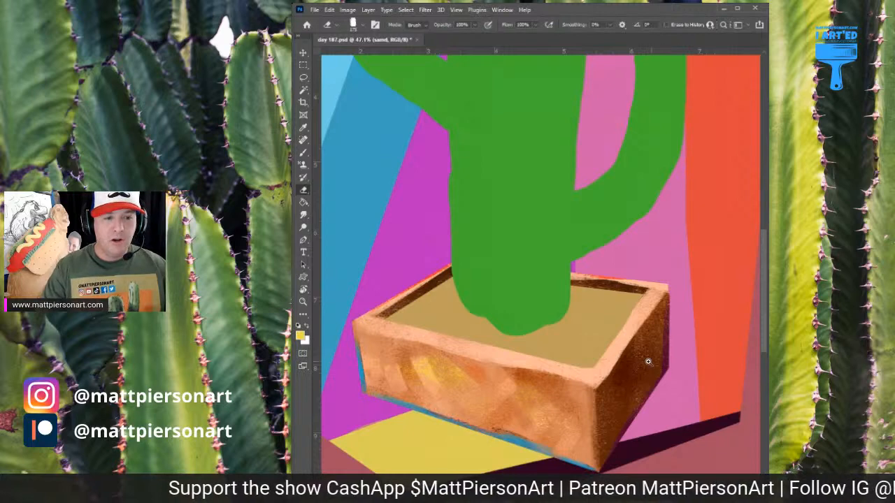
left_click_drag(676, 363, 675, 329)
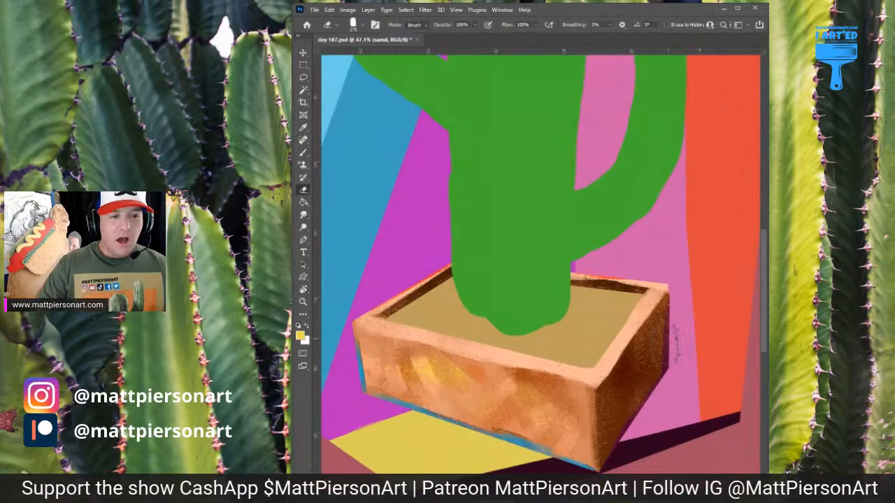
scroll(675, 279, "down", 4)
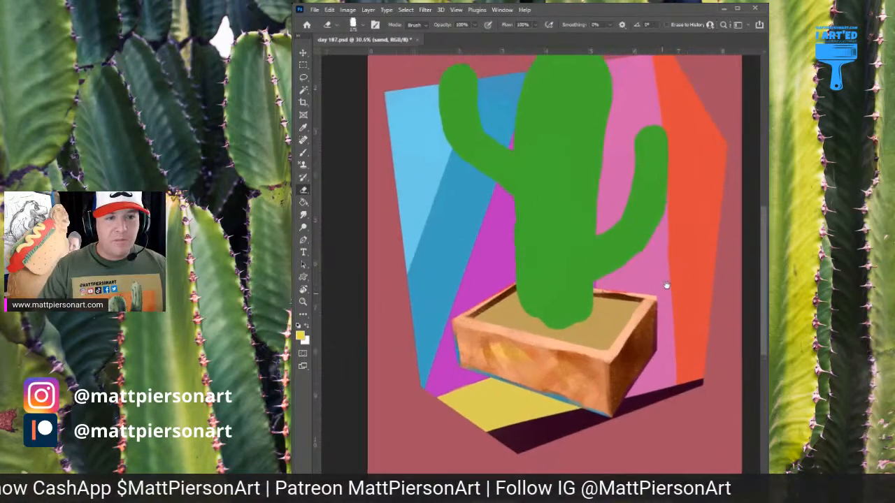
scroll(666, 285, "down", 3)
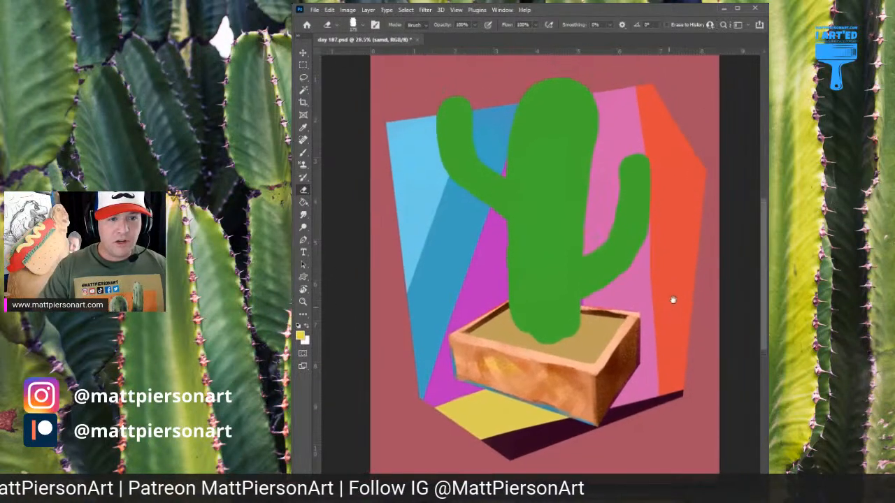
scroll(612, 336, "up", 2)
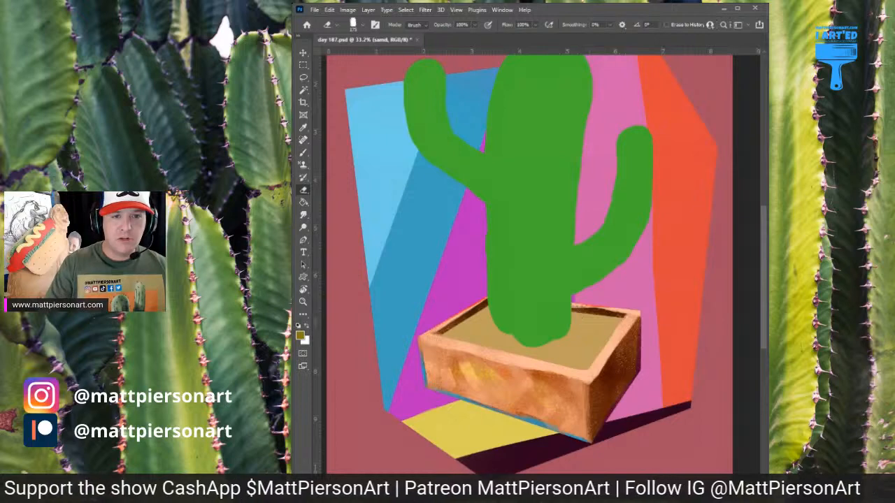
mouse_move(531, 340)
left_mouse_down()
mouse_move(634, 322)
mouse_move(577, 322)
left_mouse_up()
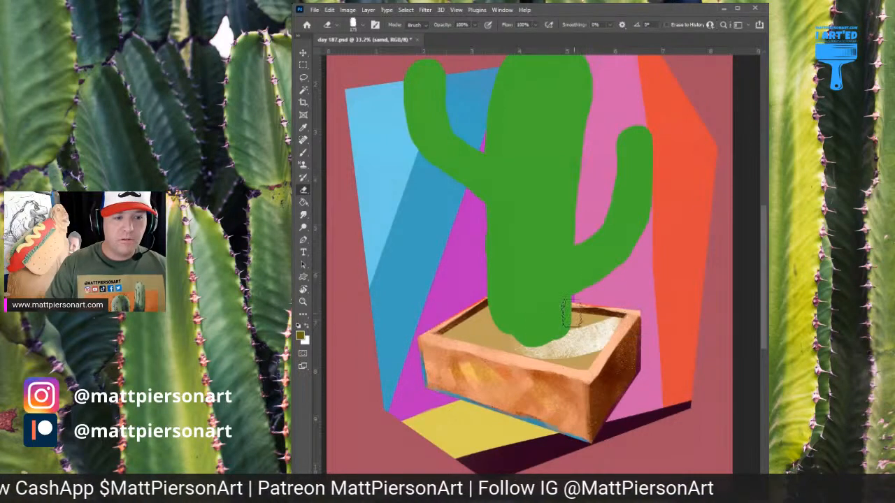
key("ctrl+z")
Brush a dark olive shadow on the sand around the cactus base and back right corner, and pale yellow highlights on its left side
key("b")
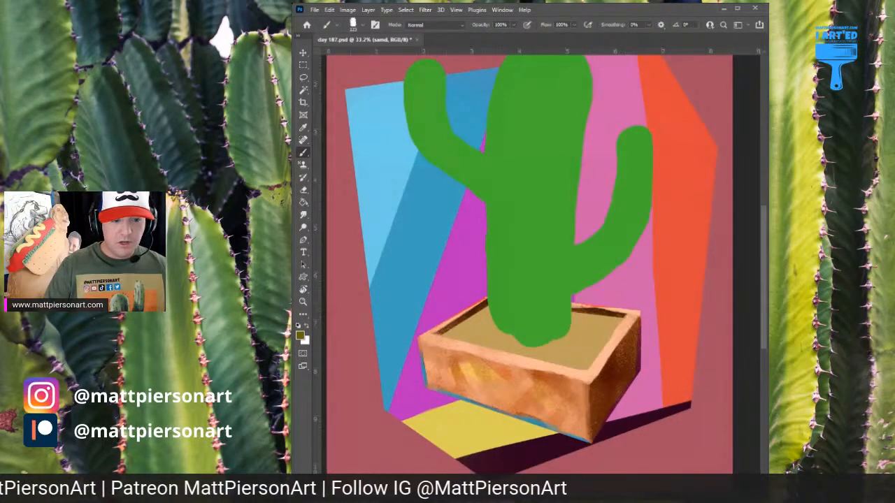
mouse_move(531, 330)
left_mouse_down()
mouse_move(629, 306)
mouse_move(548, 324)
mouse_move(597, 329)
mouse_move(588, 337)
mouse_move(557, 329)
mouse_move(664, 245)
mouse_move(562, 339)
mouse_move(541, 330)
mouse_move(612, 320)
mouse_move(556, 339)
mouse_move(576, 340)
mouse_move(514, 335)
mouse_move(495, 320)
mouse_move(543, 340)
mouse_move(579, 319)
mouse_move(531, 423)
mouse_move(532, 375)
mouse_move(603, 353)
mouse_move(502, 352)
mouse_move(462, 327)
left_mouse_up()
left_click(579, 355, "alt")
left_click(578, 360, "alt")
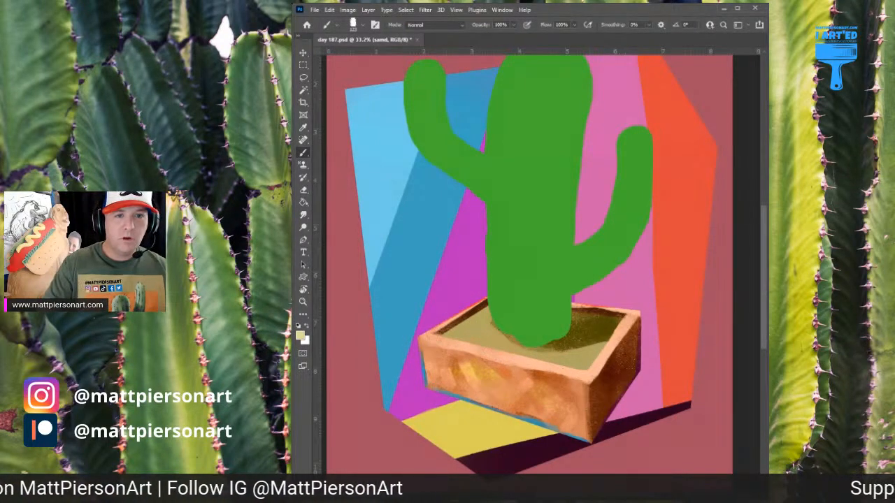
mouse_move(467, 327)
left_mouse_down()
mouse_move(454, 328)
mouse_move(493, 336)
mouse_move(551, 373)
mouse_move(540, 364)
mouse_move(583, 365)
mouse_move(450, 346)
mouse_move(470, 320)
mouse_move(459, 334)
mouse_move(474, 348)
mouse_move(479, 301)
left_mouse_up()
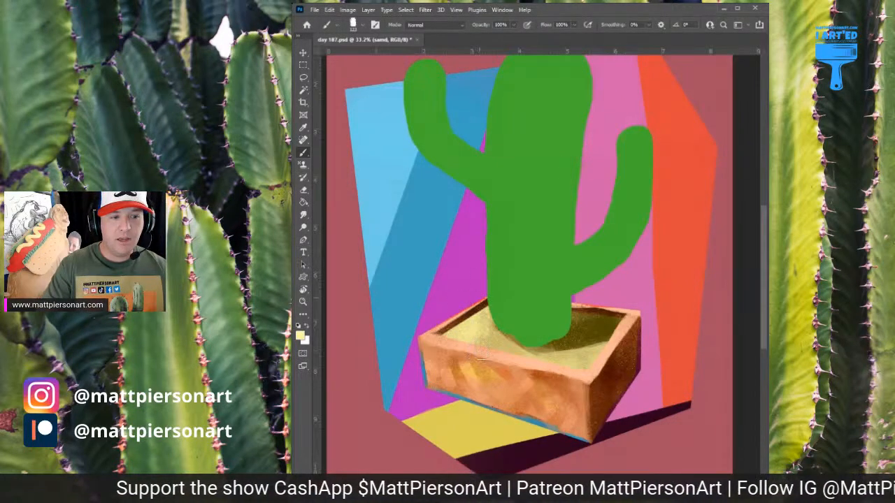
Blend olive and lighter tones into the sand's front right area and tint the shadow beside the cactus dark magenta
left_click(574, 338, "alt")
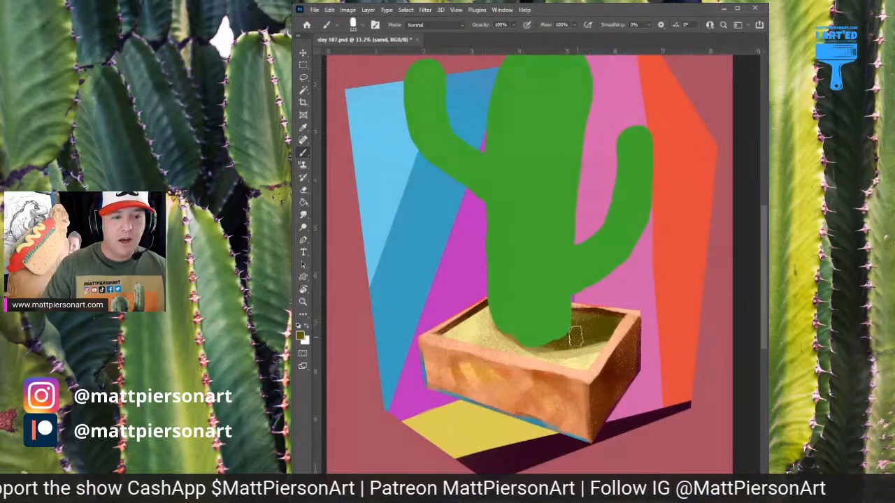
mouse_move(551, 360)
left_mouse_down()
mouse_move(616, 334)
mouse_move(617, 351)
left_mouse_up()
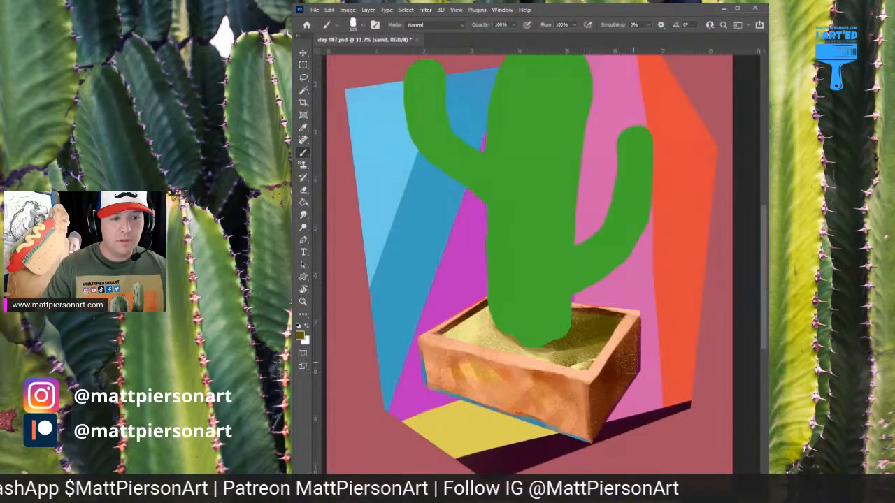
left_click(586, 346, "alt")
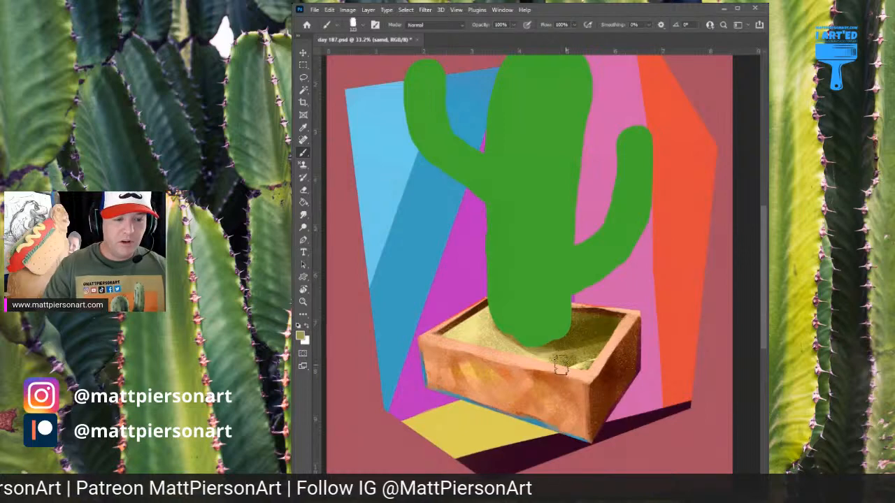
left_click_drag(564, 363, 609, 356)
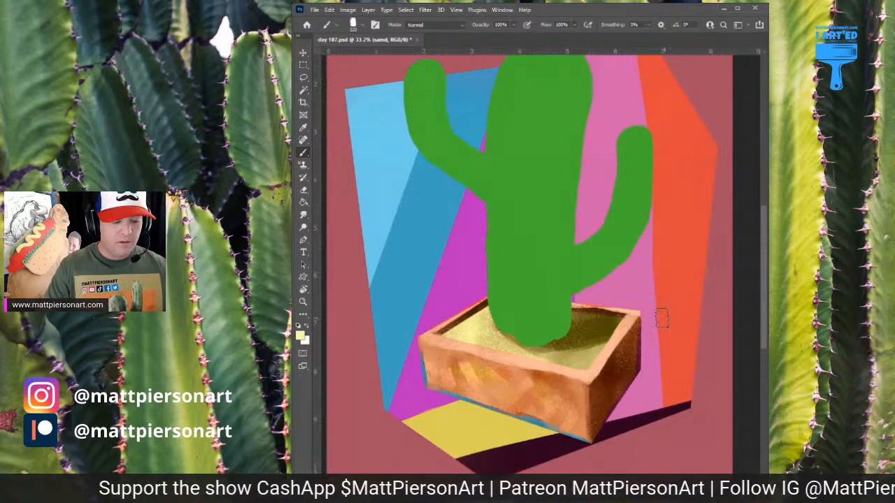
left_click(607, 316, "alt")
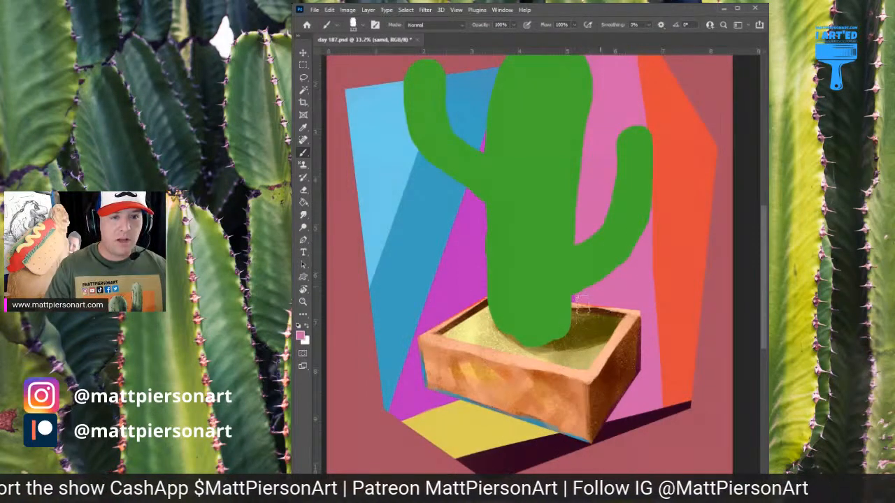
left_click_drag(556, 327, 641, 298)
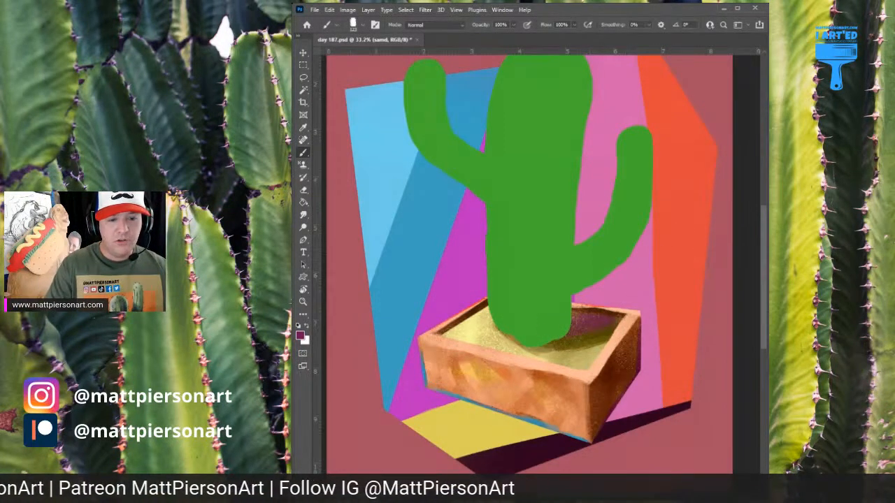
key("alt+[")
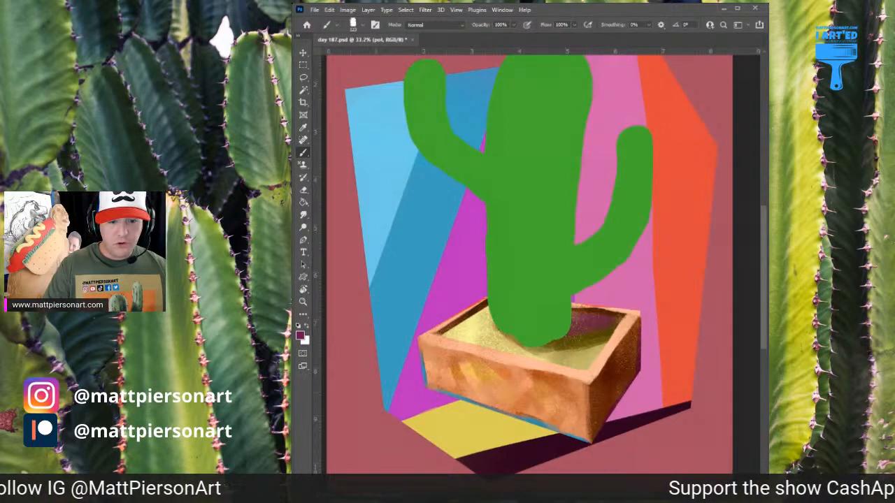
left_click(600, 306, "alt")
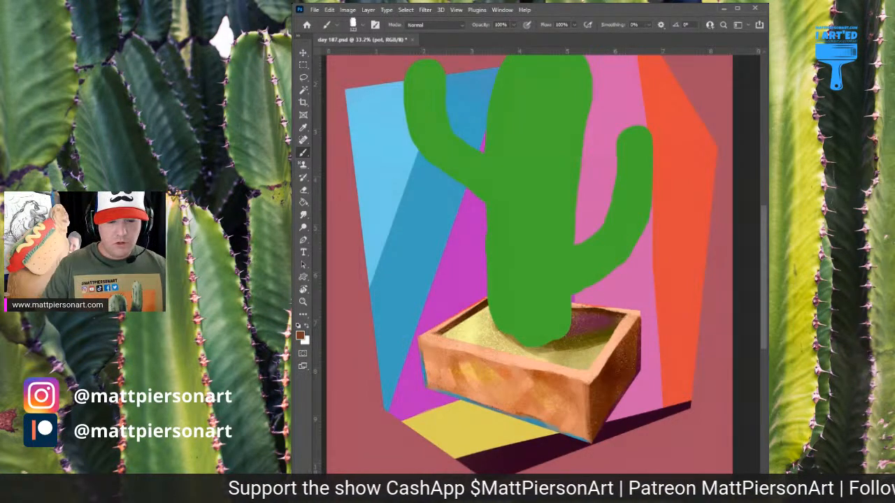
key("alt+]")
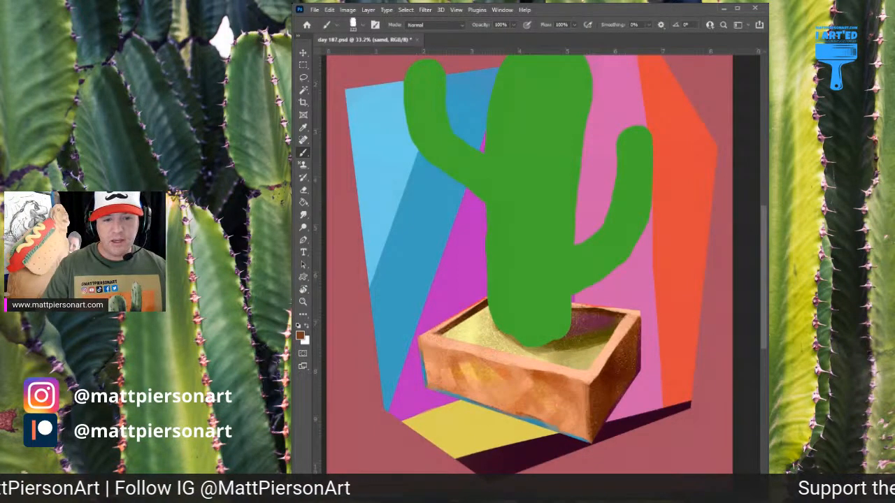
key("h")
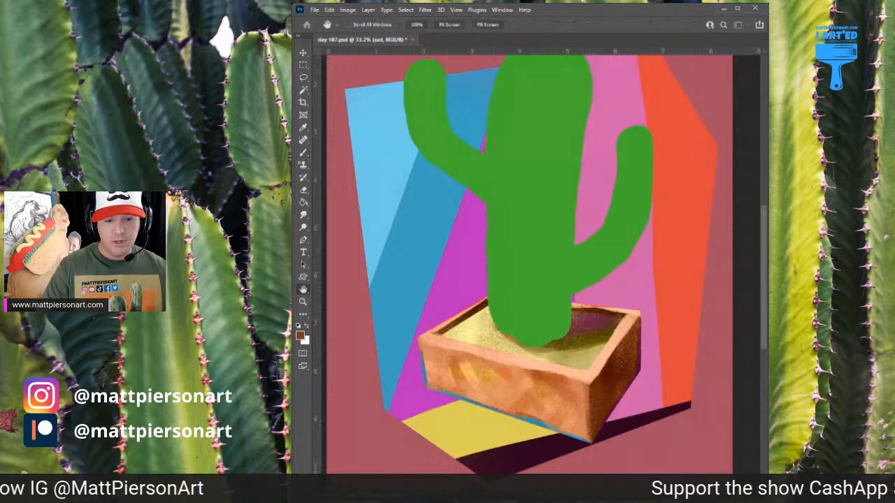
key("b")
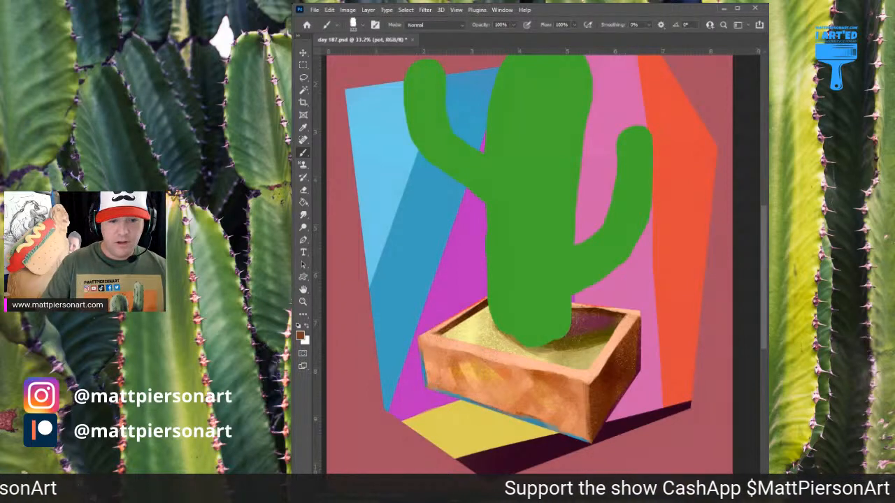
key("alt+]")
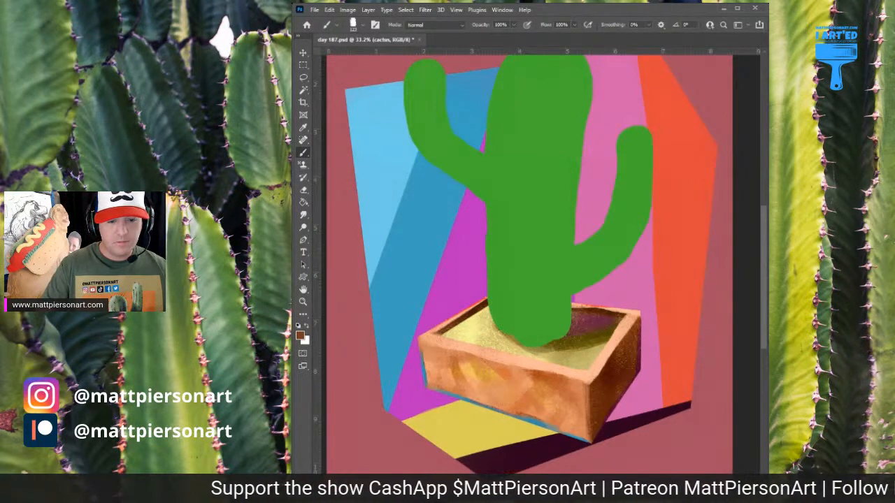
Choose dark teal and paint thin accents on the sand layer along the inner edges of the pot rim
left_click(472, 318, "alt")
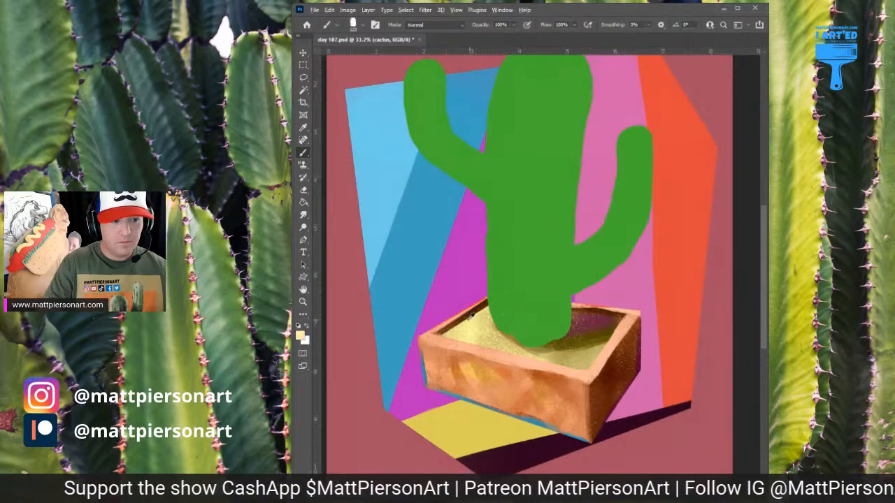
left_click(414, 246, "alt")
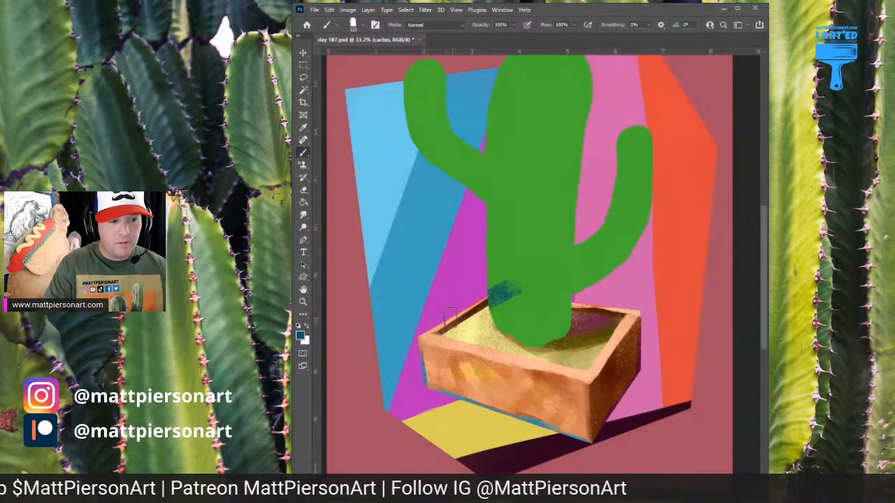
key("alt+bracketleft")
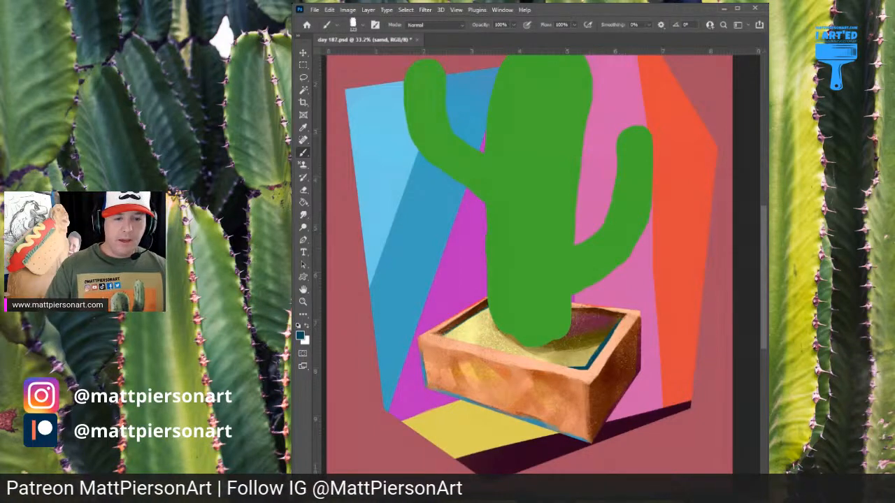
On the cactus layer, choose light green and brush soft highlights over the trunk and both arms
key("alt+bracketright")
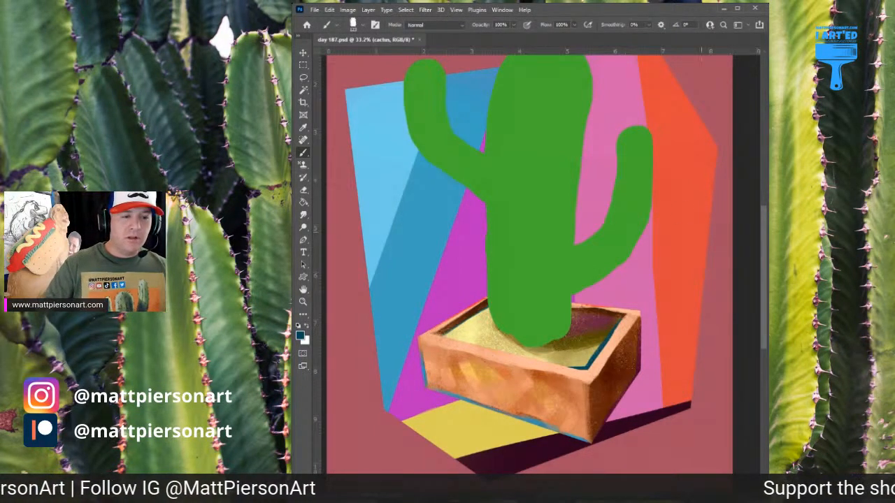
scroll(664, 185, "down", 2)
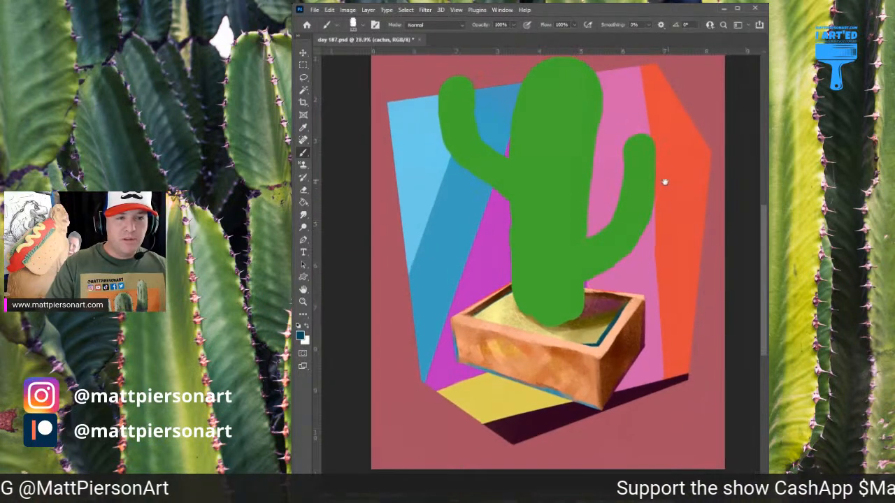
left_click_drag(665, 182, 655, 219)
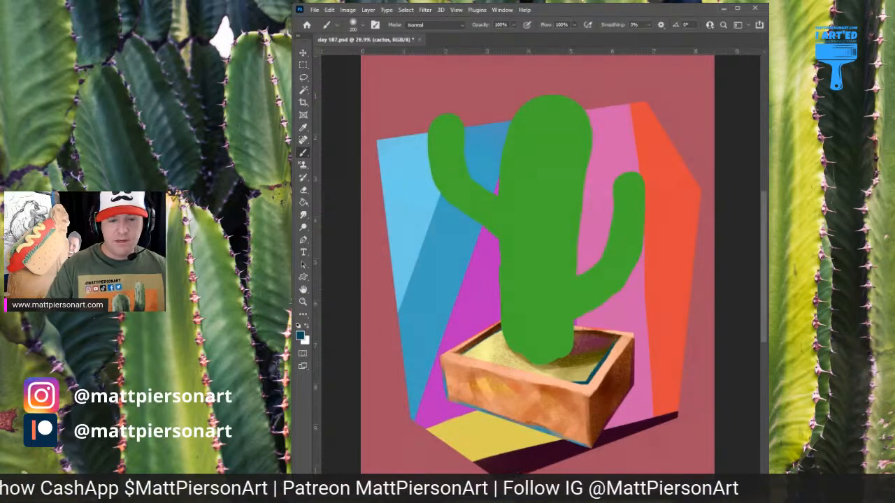
left_click(555, 141, "alt")
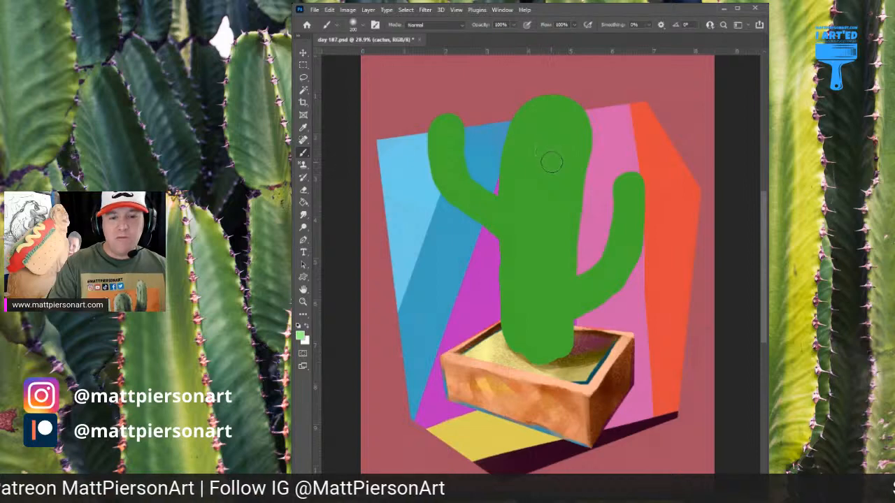
mouse_move(551, 107)
left_mouse_down()
mouse_move(509, 153)
mouse_move(535, 110)
mouse_move(524, 110)
mouse_move(507, 172)
mouse_move(516, 184)
mouse_move(529, 162)
mouse_move(527, 92)
left_mouse_up()
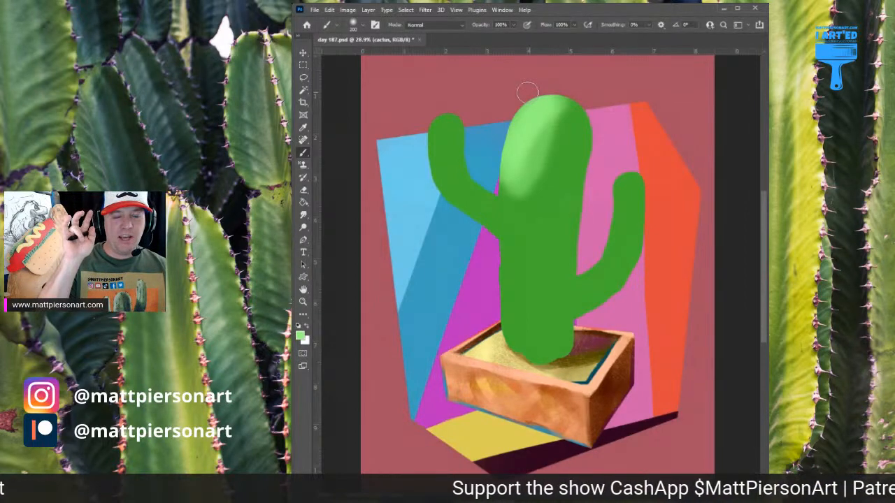
mouse_move(563, 119)
left_mouse_down()
mouse_move(539, 182)
mouse_move(554, 129)
mouse_move(528, 143)
left_mouse_up()
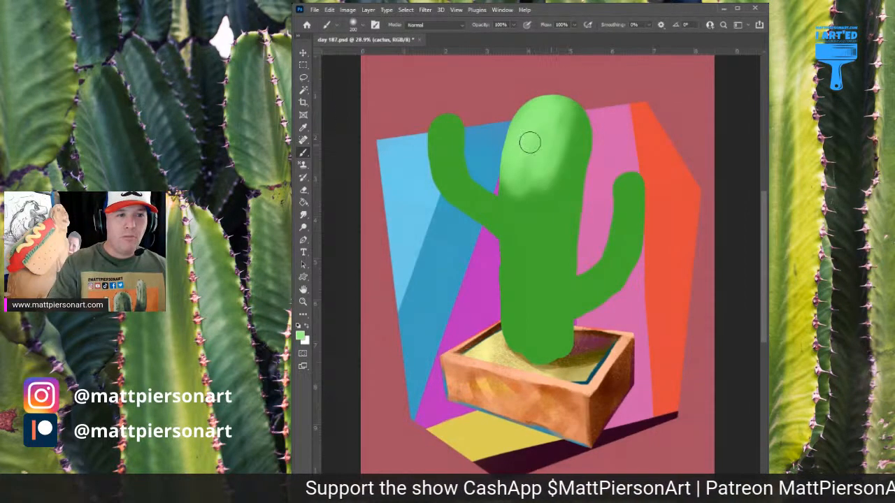
mouse_move(441, 126)
left_mouse_down()
mouse_move(440, 152)
mouse_move(442, 141)
mouse_move(512, 222)
left_mouse_up()
left_click_drag(624, 245, 609, 186)
left_click_drag(550, 177, 536, 279)
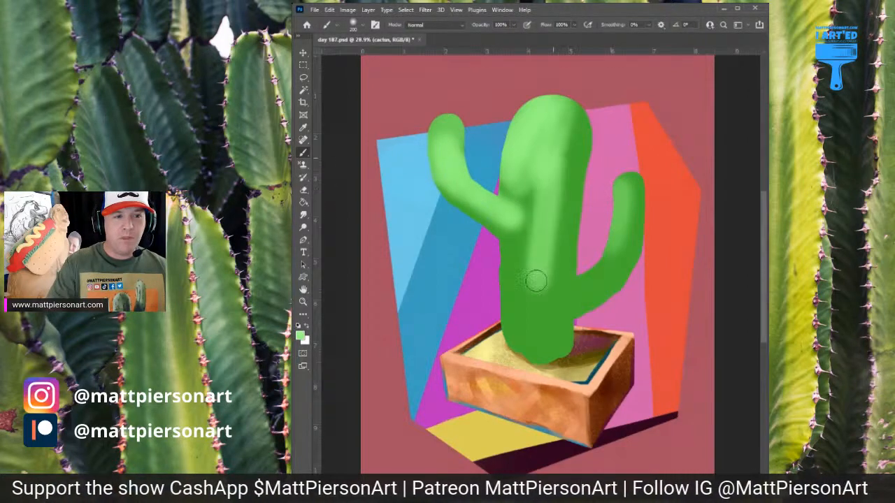
mouse_move(561, 123)
left_mouse_down()
mouse_move(548, 316)
mouse_move(560, 163)
mouse_move(526, 347)
mouse_move(519, 264)
mouse_move(515, 326)
mouse_move(536, 359)
left_mouse_up()
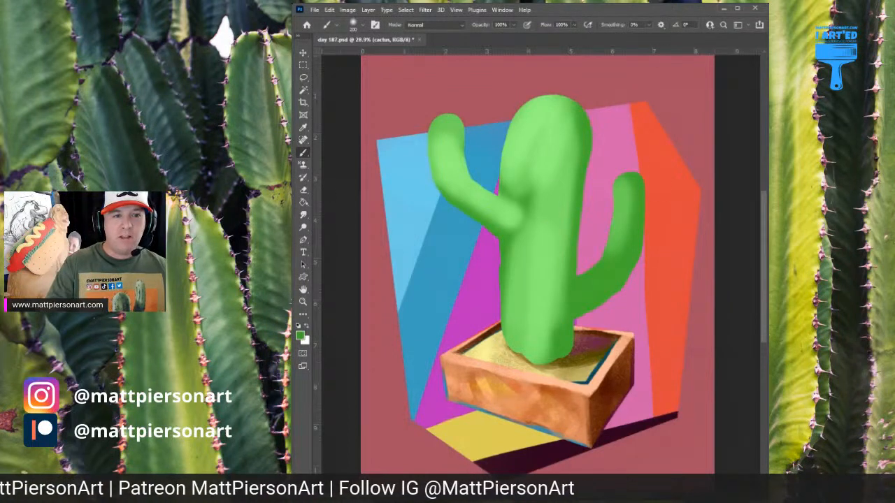
Choose a medium green and shade the cactus trunk with long vertical strokes down its middle and right side
left_click_drag(557, 123, 538, 332)
left_click_drag(557, 150, 539, 364)
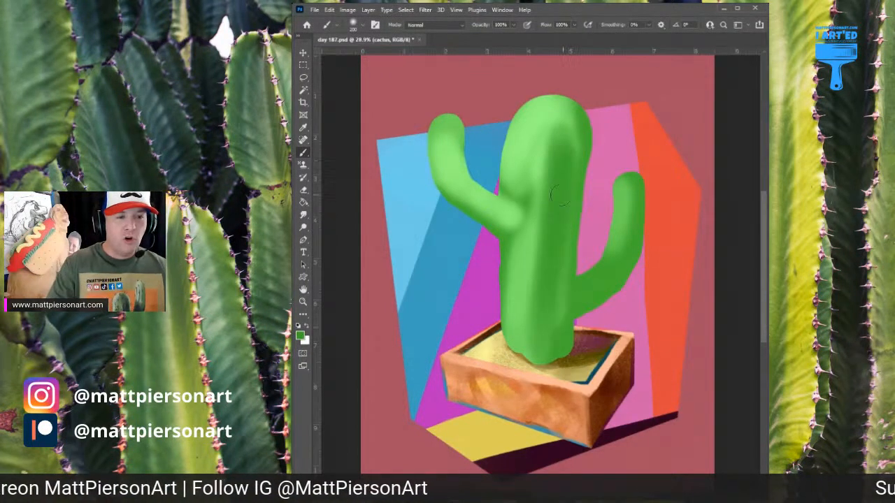
left_click_drag(565, 234, 533, 353)
Choose dark green to deepen the trunk's right side and the lower parts of both arms, and add a new layer above the cactus
left_click_drag(546, 160, 521, 336)
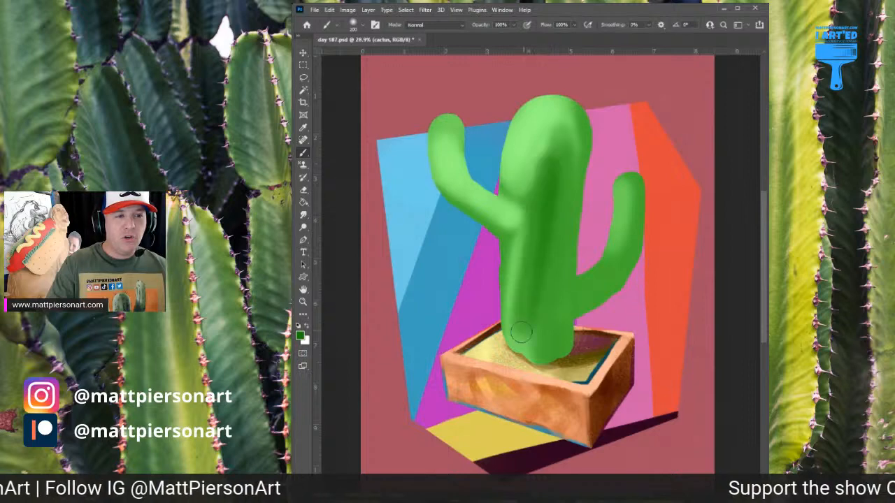
mouse_move(559, 196)
left_mouse_down()
mouse_move(539, 360)
mouse_move(555, 356)
left_mouse_up()
left_click_drag(559, 122, 567, 210)
mouse_move(493, 220)
left_mouse_down()
mouse_move(463, 200)
mouse_move(526, 242)
left_mouse_up()
mouse_move(576, 297)
left_mouse_down()
mouse_move(584, 276)
mouse_move(584, 304)
mouse_move(601, 273)
mouse_move(614, 256)
left_mouse_up()
left_click_drag(558, 234, 559, 352)
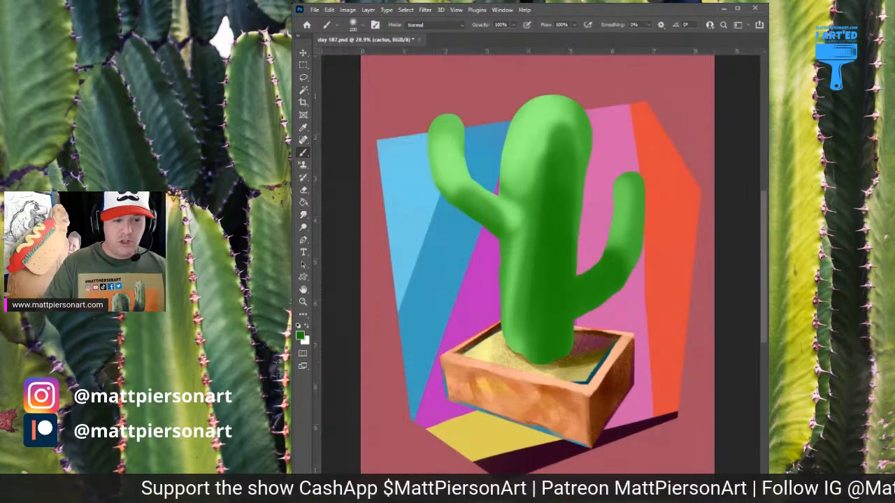
key("ctrl+shift+alt+n")
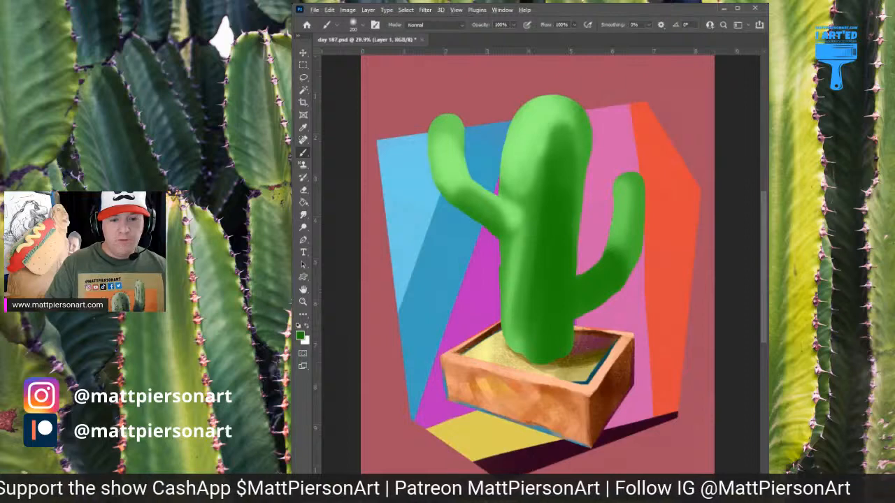
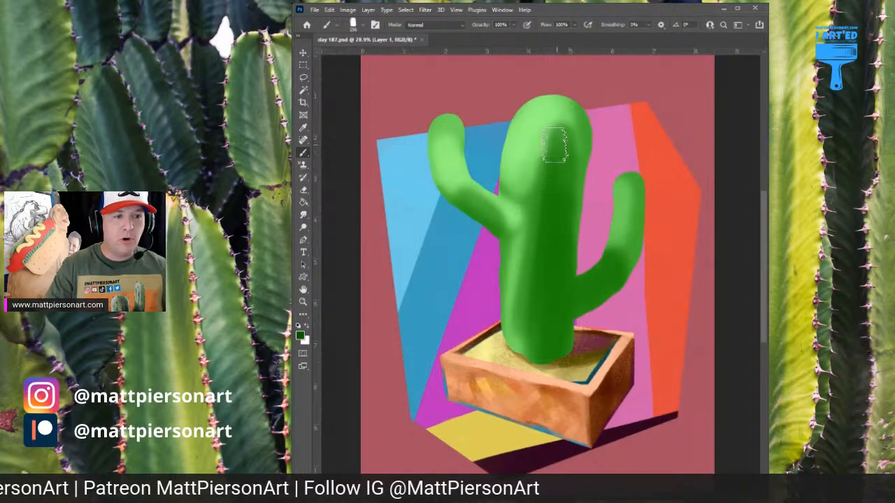
Brush textured dark green strokes down the cactus trunk's middle and right side and over its lower left part
mouse_move(552, 203)
left_mouse_down()
mouse_move(545, 304)
mouse_move(551, 285)
mouse_move(537, 293)
mouse_move(539, 269)
mouse_move(533, 315)
mouse_move(543, 345)
mouse_move(558, 277)
left_mouse_up()
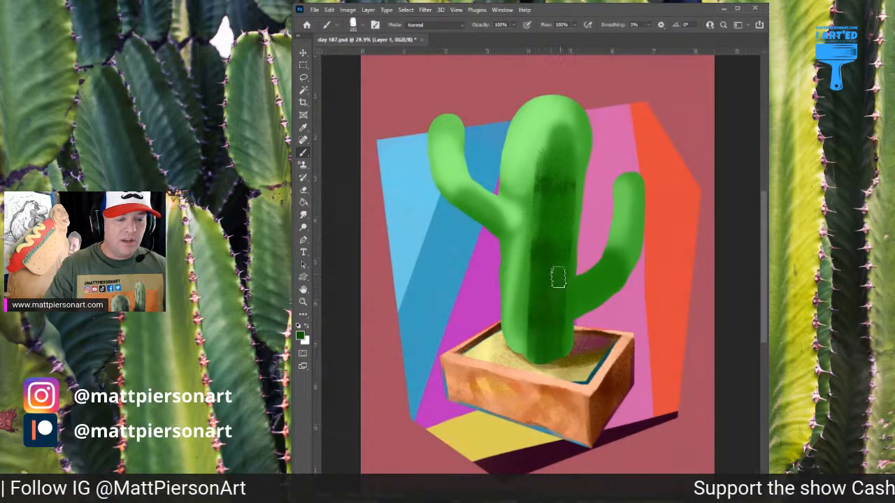
mouse_move(561, 237)
left_mouse_down()
mouse_move(569, 148)
mouse_move(558, 133)
mouse_move(560, 193)
left_mouse_up()
mouse_move(533, 276)
left_mouse_down()
mouse_move(511, 284)
mouse_move(532, 303)
mouse_move(516, 342)
left_mouse_up()
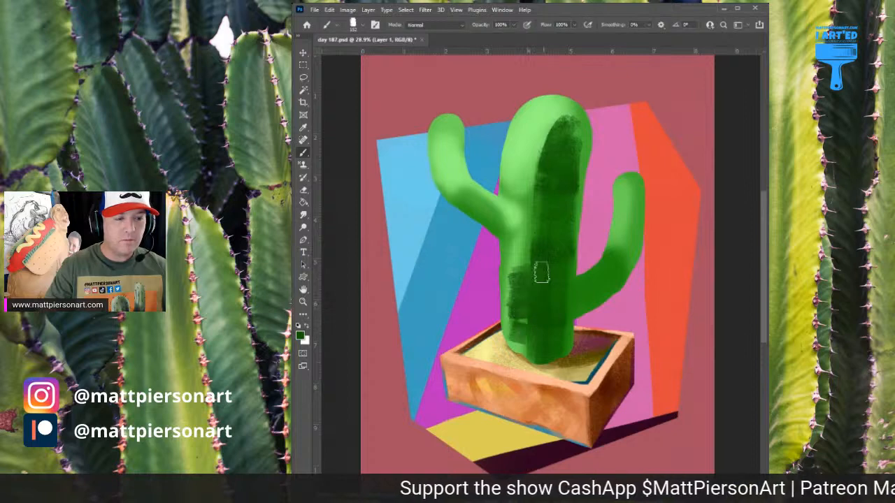
mouse_move(521, 262)
left_mouse_down()
mouse_move(535, 288)
mouse_move(530, 337)
mouse_move(528, 277)
mouse_move(547, 277)
mouse_move(532, 256)
left_mouse_up()
left_click(538, 262, "alt")
left_click(551, 210, "alt")
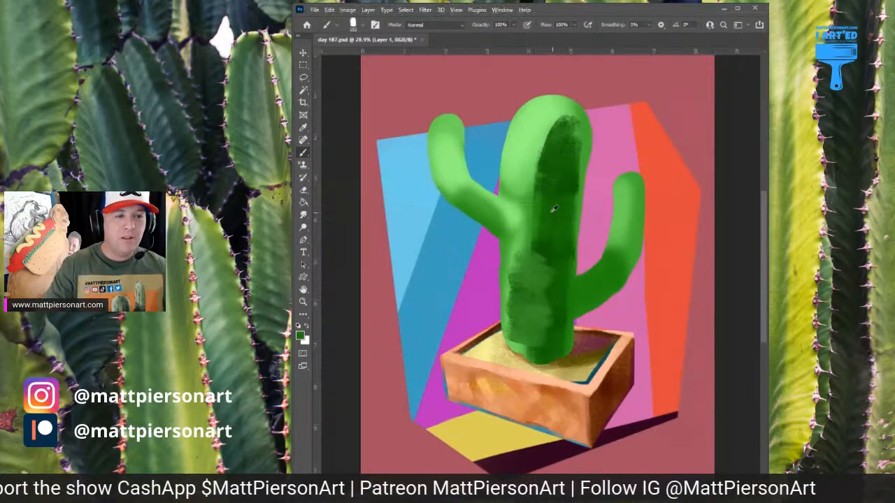
Shade the lower edge of the left arm with medium green and the lower right arm with dark green
mouse_move(451, 183)
left_mouse_down()
mouse_move(499, 223)
mouse_move(443, 180)
mouse_move(483, 198)
left_mouse_up()
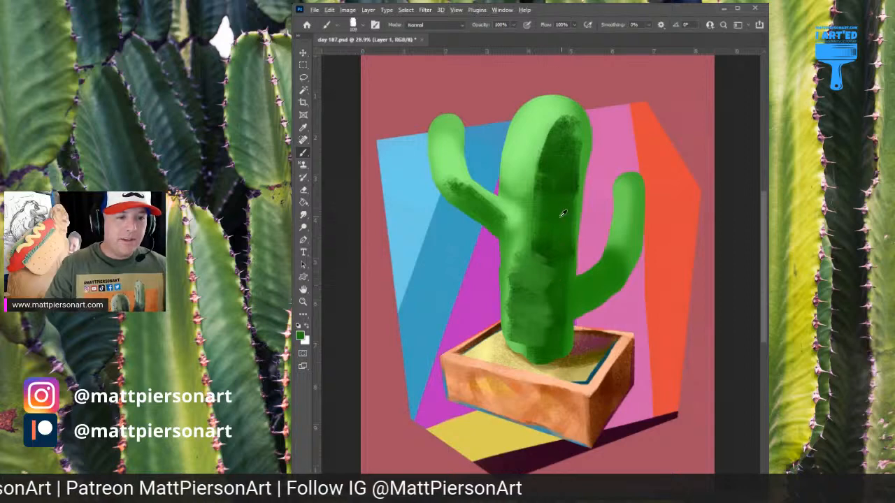
left_click(539, 242, "alt")
mouse_move(580, 278)
left_mouse_down()
mouse_move(576, 311)
mouse_move(586, 299)
left_mouse_up()
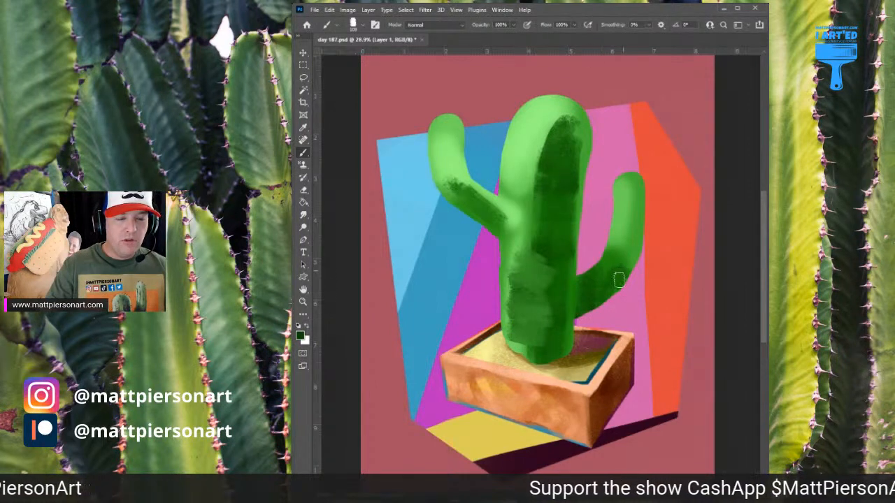
mouse_move(618, 279)
left_mouse_down()
mouse_move(601, 265)
mouse_move(630, 259)
mouse_move(626, 252)
mouse_move(594, 273)
mouse_move(582, 308)
mouse_move(583, 284)
mouse_move(579, 316)
left_mouse_up()
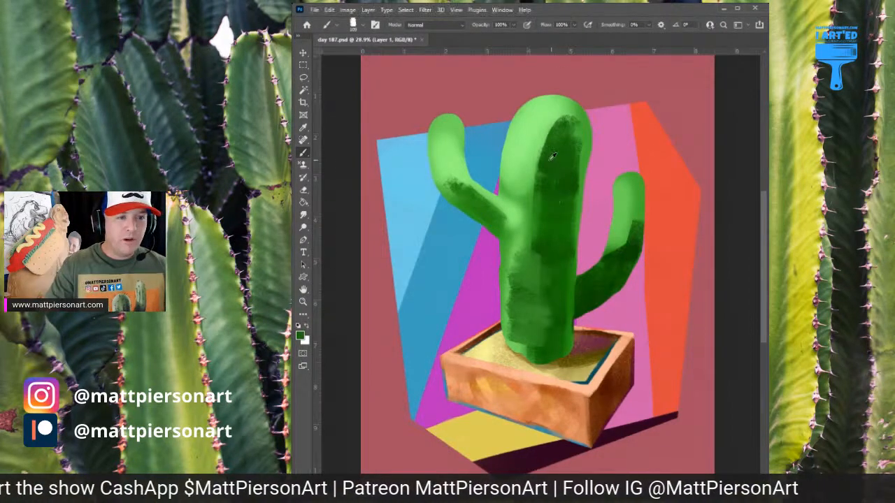
Sample light and medium greens from the cactus and break up the dark shadow along the trunk's upper middle
mouse_move(563, 136)
left_mouse_down()
mouse_move(550, 119)
mouse_move(557, 123)
mouse_move(534, 139)
mouse_move(522, 170)
mouse_move(544, 165)
mouse_move(551, 183)
mouse_move(543, 225)
left_mouse_up()
left_click(557, 114, "alt")
left_click(546, 122, "alt")
left_click(544, 200, "alt")
left_click(557, 199, "alt")
left_click_drag(556, 193, 543, 246)
left_click(550, 220, "alt")
left_click(547, 242, "alt")
left_click(544, 246, "alt")
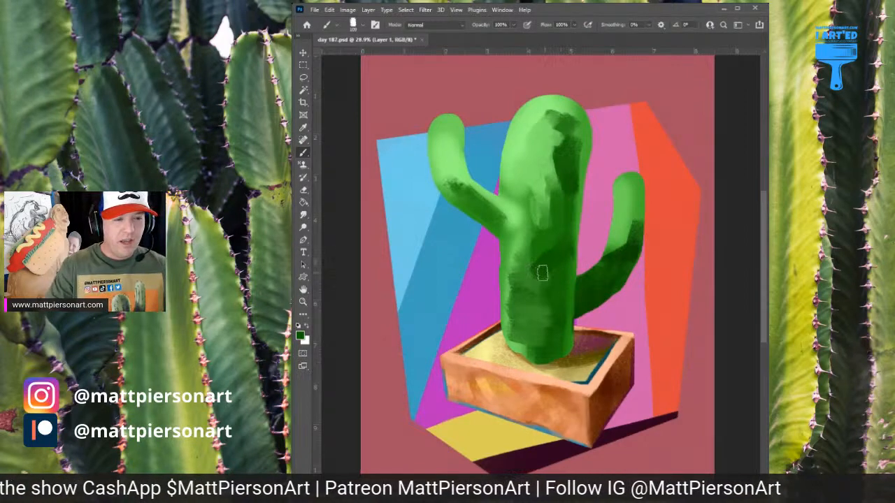
Blend dark and medium green strokes over the lower left part of the trunk
mouse_move(521, 283)
left_mouse_down()
mouse_move(536, 300)
mouse_move(538, 318)
mouse_move(525, 326)
mouse_move(531, 344)
mouse_move(530, 325)
mouse_move(541, 335)
left_mouse_up()
left_click(531, 295, "alt")
left_click(537, 316, "alt")
left_click(536, 325, "alt")
left_click(544, 312, "alt")
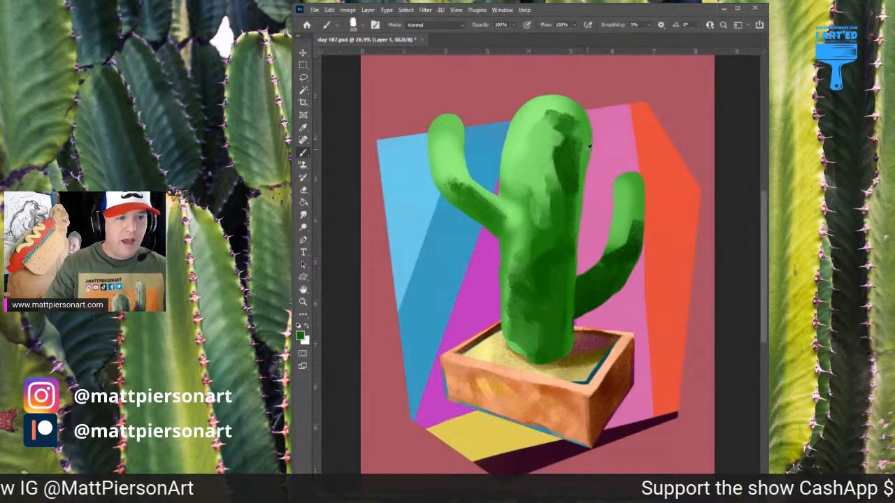
Paint a light green rim down the trunk's right edge and refine its lower end with a smaller brush
left_click(566, 105, "alt")
left_click_drag(579, 163, 571, 348)
key("bracketleft")
key("bracketleft")
key("bracketleft")
key("bracketleft")
key("bracketleft")
key("bracketleft")
key("bracketleft")
key("bracketleft")
left_click(585, 293, "alt")
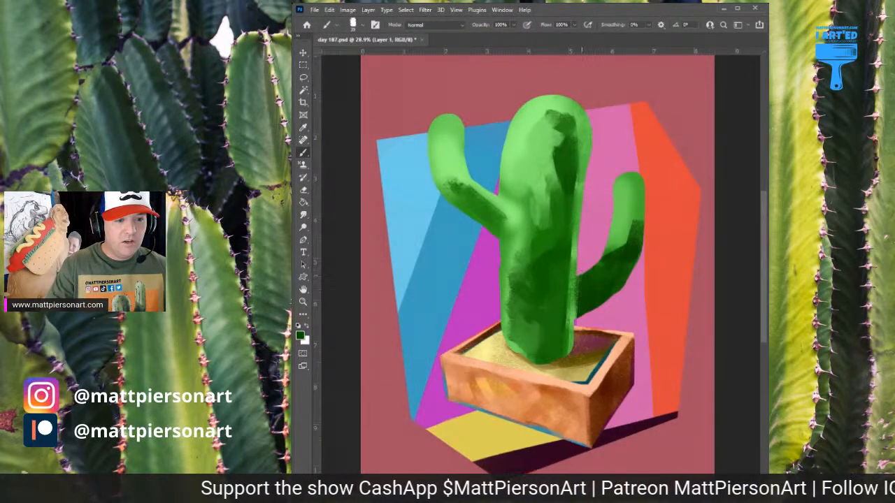
left_click_drag(576, 280, 565, 345)
left_click(570, 307, "alt")
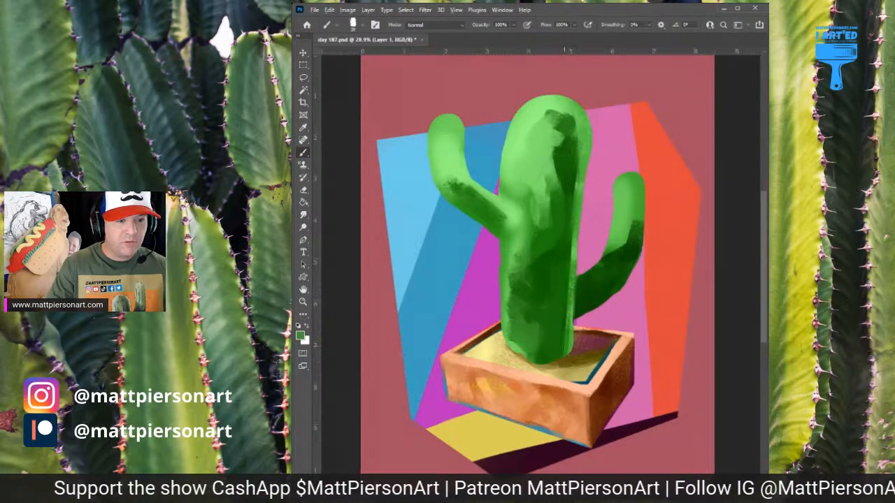
Sample medium and light greens and paint soft patches over the trunk's rounded top and upper left side
left_click(562, 114, "alt")
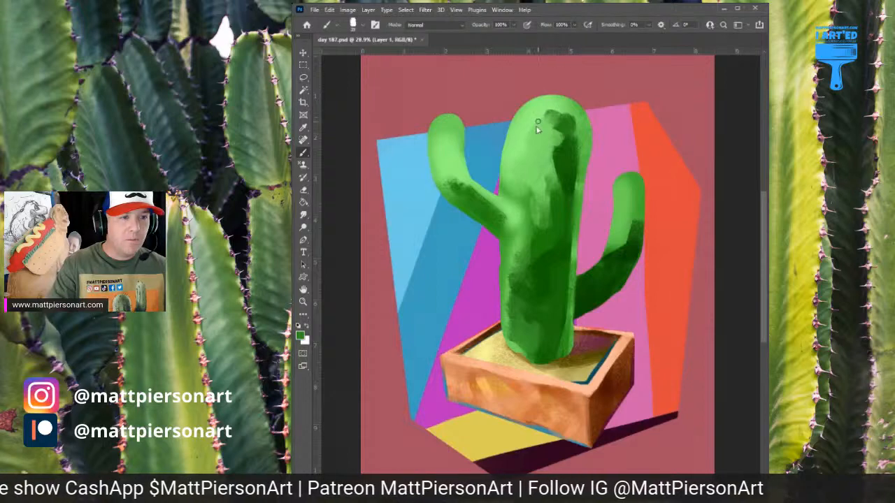
mouse_move(538, 123)
left_mouse_down()
mouse_move(554, 102)
mouse_move(574, 106)
left_mouse_up()
left_click(534, 116, "alt")
left_click(551, 94, "alt")
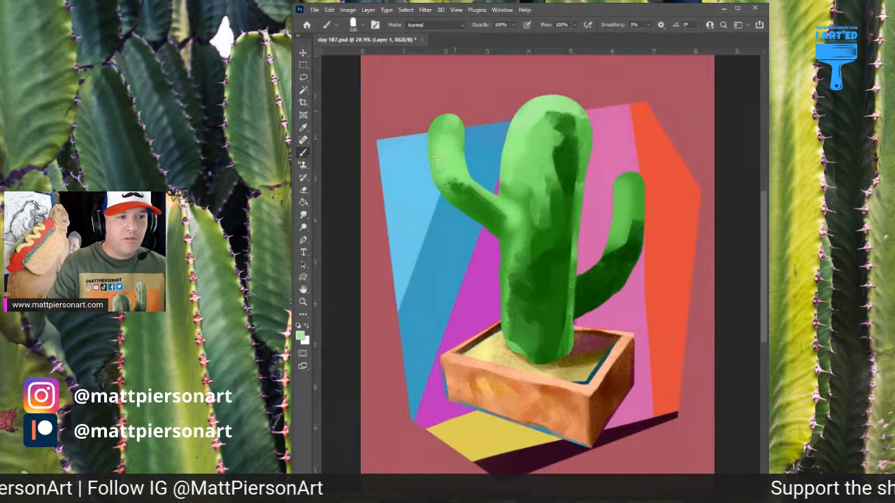
left_click(543, 124, "alt")
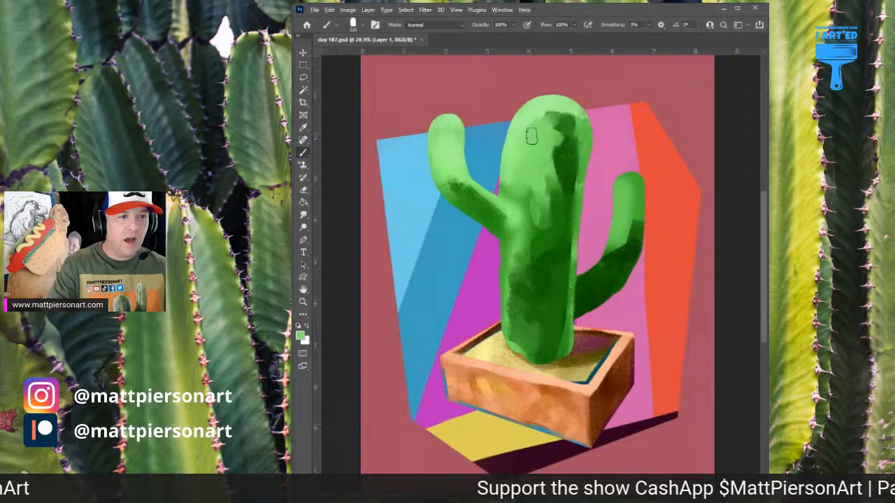
mouse_move(537, 116)
left_mouse_down()
mouse_move(553, 124)
mouse_move(540, 134)
left_mouse_up()
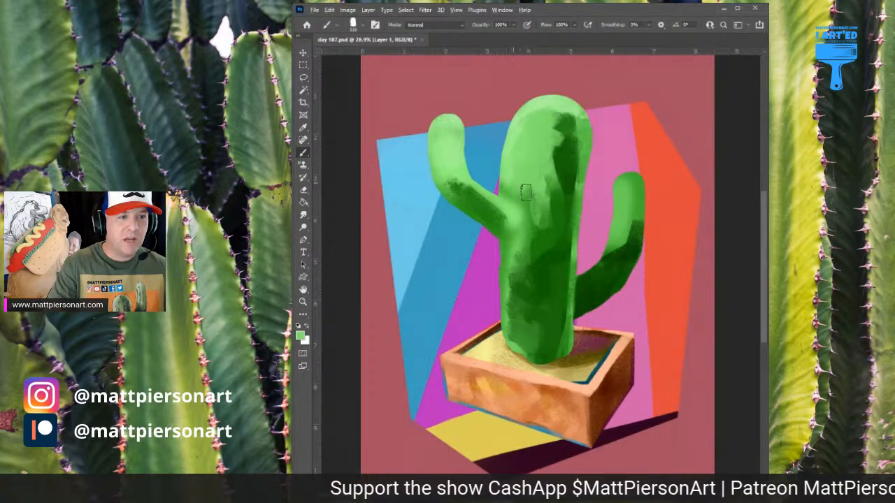
left_click_drag(526, 193, 518, 197)
Sample a pale green, reduce the brush size and brush highlights on the trunk's left edge and the left arm
left_click(536, 101, "alt")
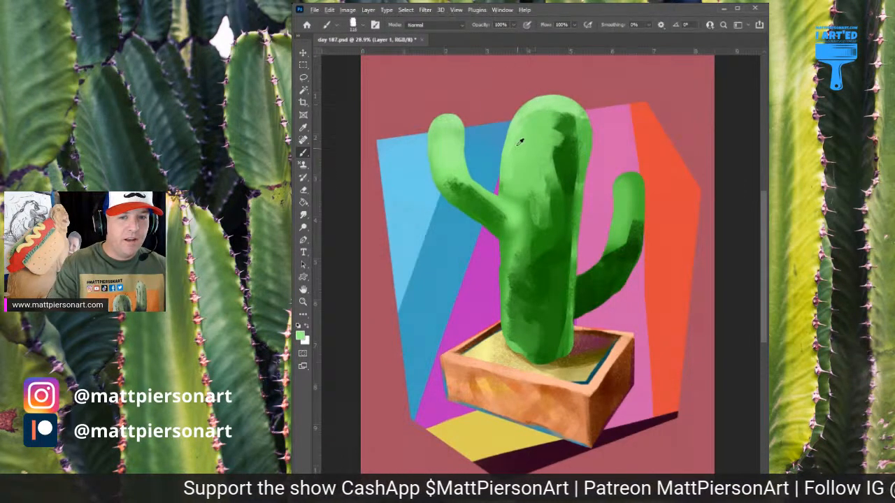
key("bracketleft")
key("bracketleft")
key("bracketleft")
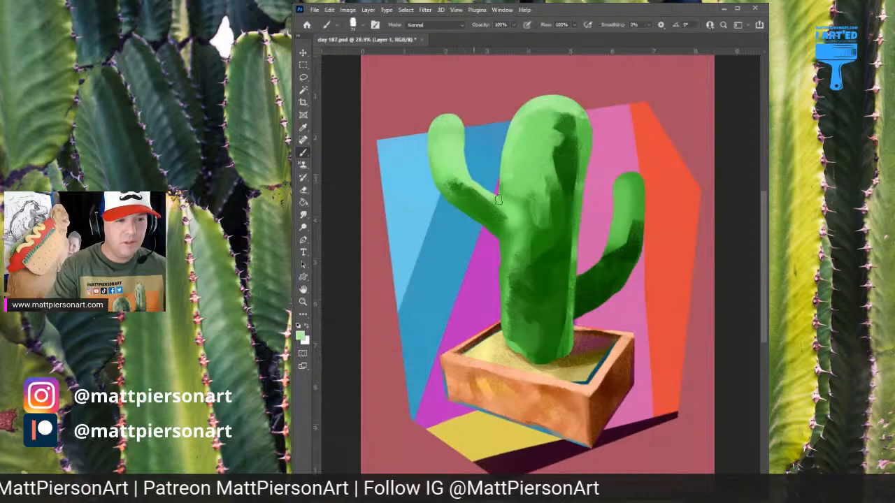
left_click(474, 189, "alt")
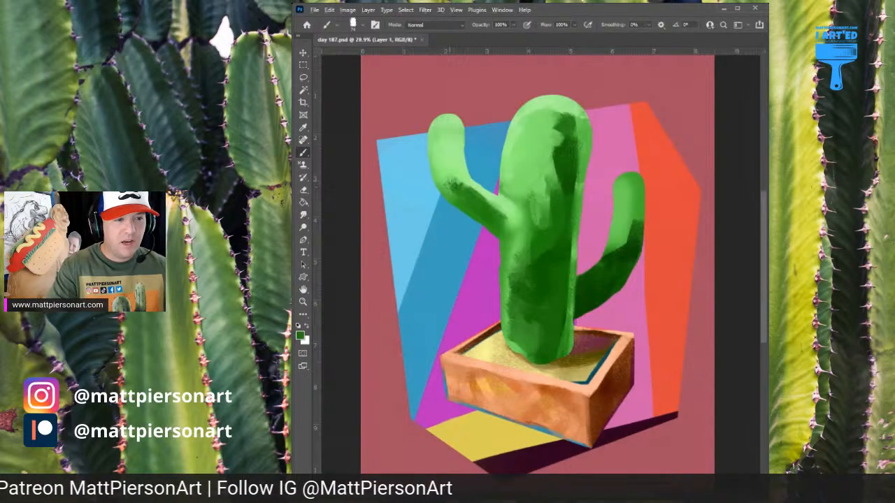
Paint irregular medium and dark green patches down the trunk's left side and across its upper middle
left_click(510, 251, "alt")
mouse_move(506, 258)
left_mouse_down()
mouse_move(504, 322)
mouse_move(509, 287)
left_mouse_up()
left_click(516, 241, "alt")
mouse_move(516, 244)
left_mouse_down()
mouse_move(501, 285)
mouse_move(517, 354)
mouse_move(517, 273)
mouse_move(530, 329)
mouse_move(539, 271)
mouse_move(519, 303)
mouse_move(519, 338)
mouse_move(525, 331)
left_mouse_up()
left_click(538, 270, "alt")
left_click(541, 218, "alt")
mouse_move(527, 183)
left_mouse_down()
mouse_move(543, 167)
mouse_move(529, 146)
mouse_move(543, 117)
mouse_move(548, 166)
left_mouse_up()
Add light green patches to the right arm's bend and medium green patches near its tip
left_click(619, 251, "alt")
mouse_move(614, 248)
left_mouse_down()
mouse_move(633, 231)
mouse_move(625, 192)
mouse_move(616, 264)
left_mouse_up()
left_click(628, 203, "alt")
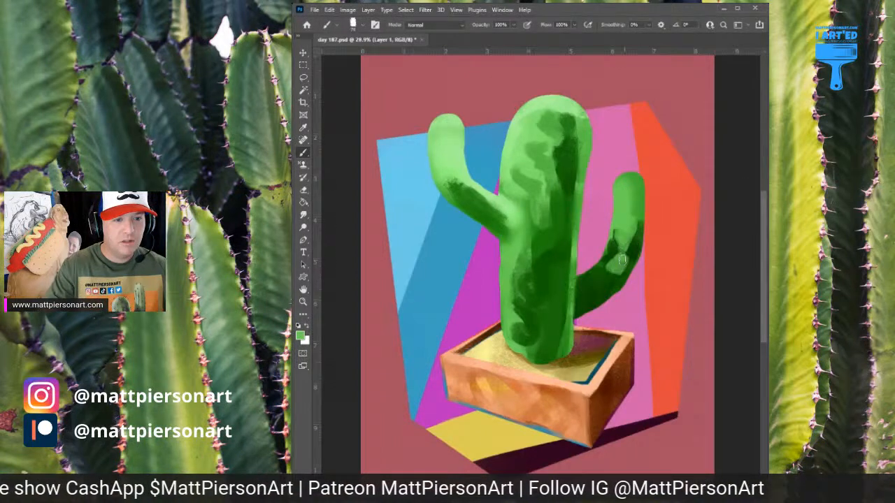
mouse_move(629, 196)
left_mouse_down()
mouse_move(635, 217)
mouse_move(617, 184)
mouse_move(616, 204)
mouse_move(618, 189)
left_mouse_up()
left_click(635, 212, "alt")
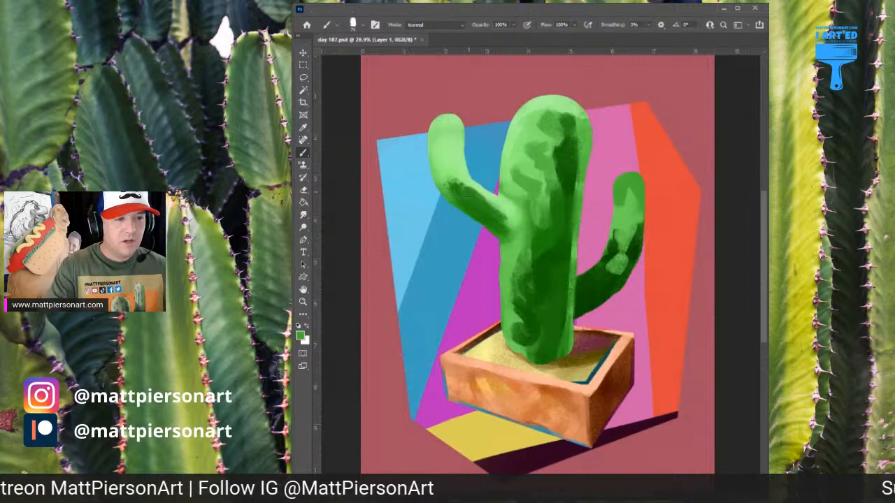
Shade the left arm's bend with medium green and blend the joint where the arm meets the trunk
left_click_drag(451, 175, 439, 168)
left_click(524, 197, "alt")
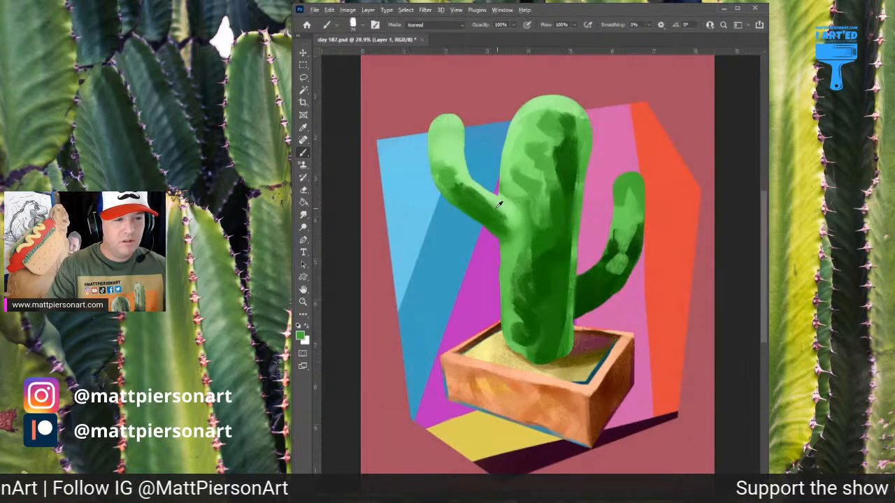
mouse_move(500, 202)
left_mouse_down()
mouse_move(512, 212)
mouse_move(502, 236)
mouse_move(520, 245)
mouse_move(521, 233)
left_mouse_up()
left_click(511, 230, "alt")
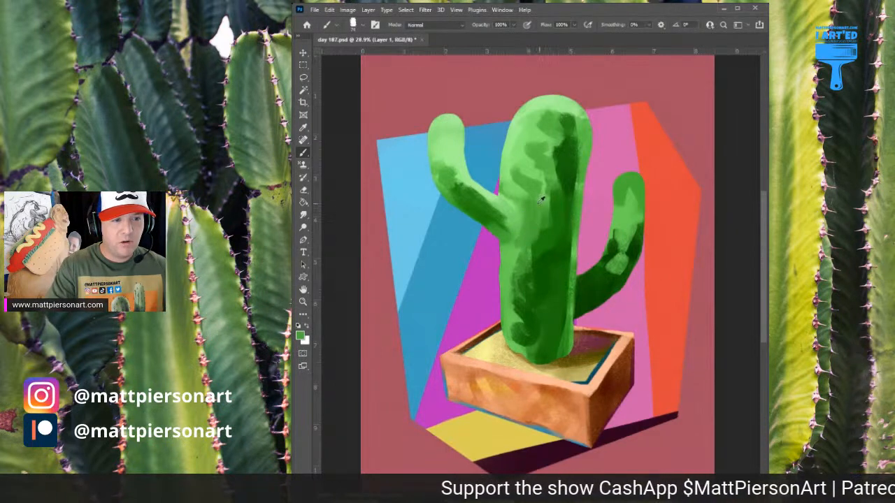
Brush medium green patches across the trunk's upper left and darker green strokes down its lower middle
left_click(546, 133, "alt")
left_click_drag(540, 127, 512, 151)
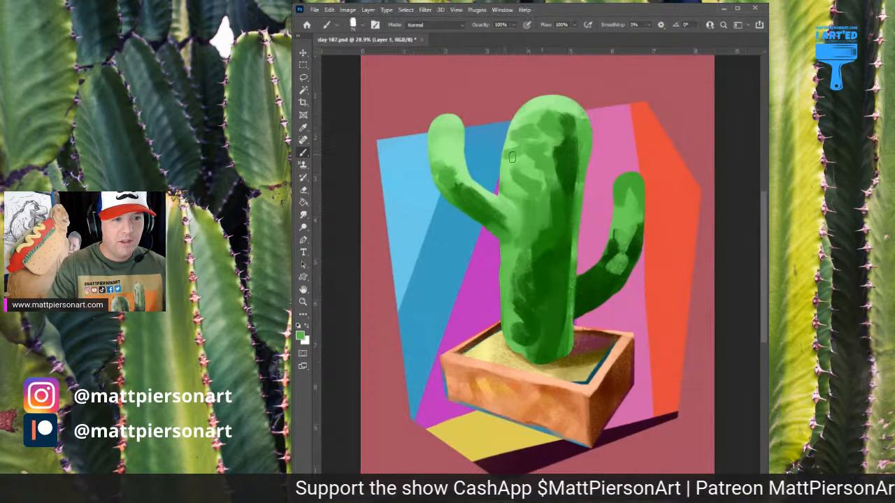
left_click(559, 188, "alt")
left_click_drag(561, 228, 550, 289)
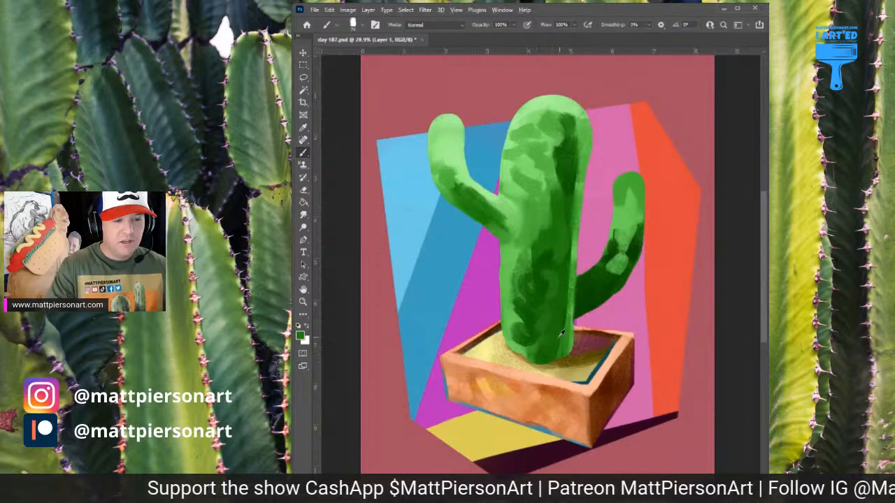
On a new layer, choose a very dark green and paint long vertical rib lines down the trunk's middle and right side
left_click_drag(547, 332, 544, 115)
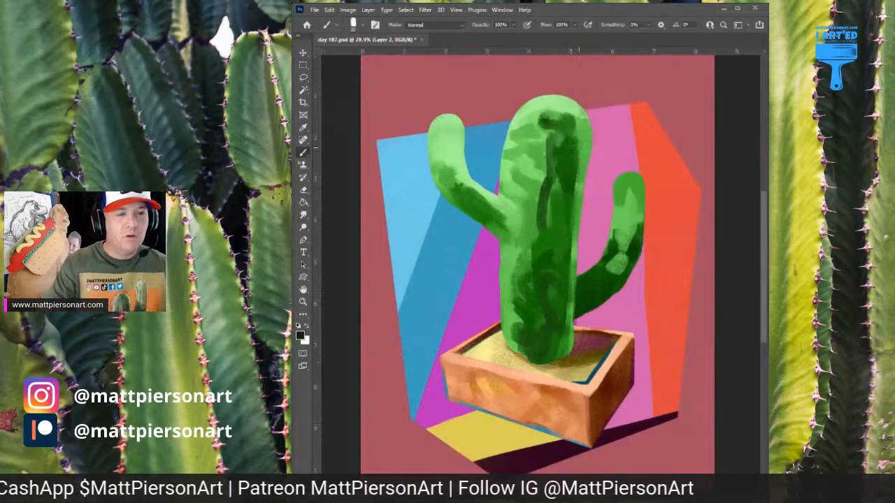
mouse_move(567, 108)
left_mouse_down()
mouse_move(572, 206)
mouse_move(558, 242)
left_mouse_up()
left_click_drag(557, 290, 556, 353)
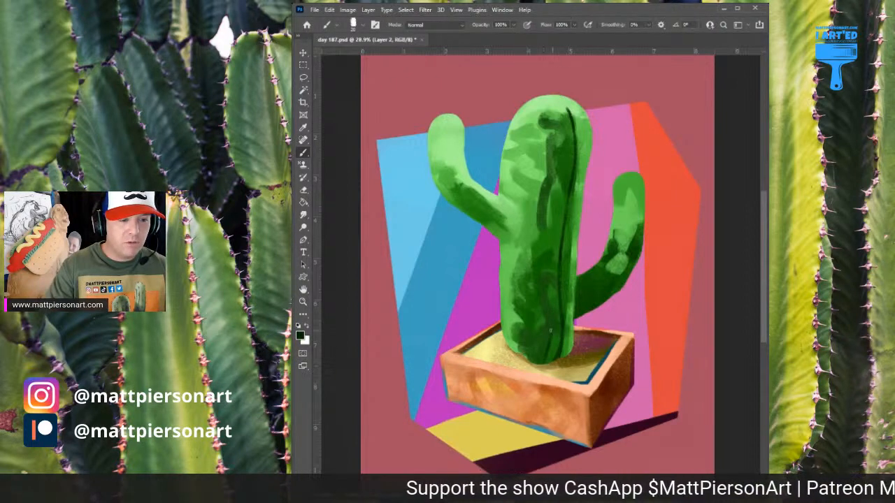
mouse_move(550, 348)
left_mouse_down()
mouse_move(539, 208)
mouse_move(535, 218)
mouse_move(539, 257)
mouse_move(548, 261)
mouse_move(559, 144)
left_mouse_up()
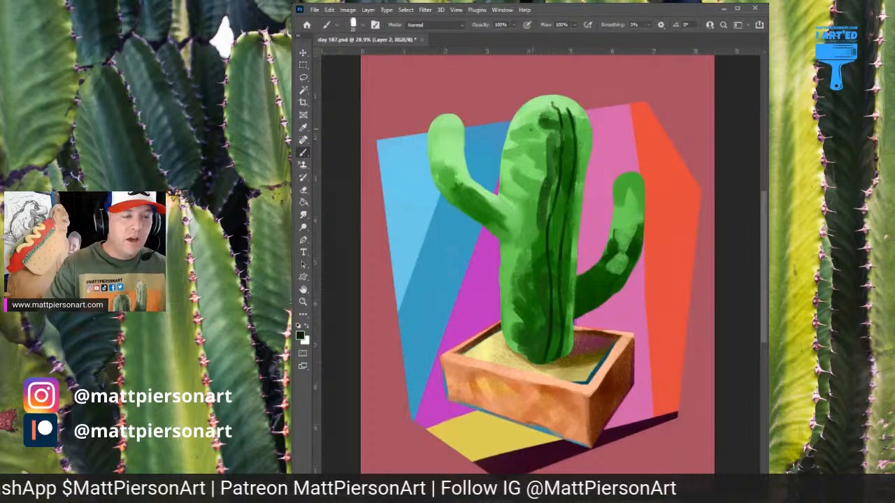
Paint a long curved dark green rib line left of the trunk's centre, from its top to its base
left_click_drag(535, 137, 524, 222)
mouse_move(528, 189)
left_mouse_down()
mouse_move(531, 158)
mouse_move(528, 179)
left_mouse_up()
left_click_drag(537, 130, 531, 161)
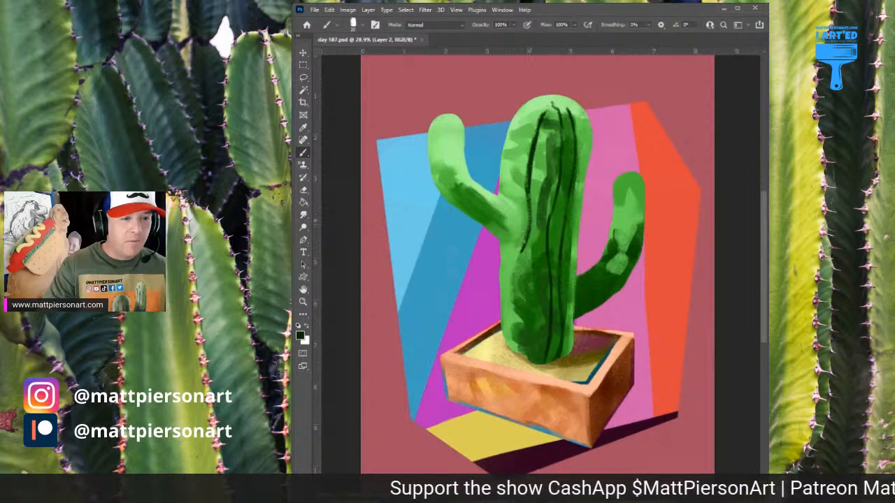
mouse_move(522, 252)
left_mouse_down()
mouse_move(511, 293)
mouse_move(514, 275)
mouse_move(526, 355)
left_mouse_up()
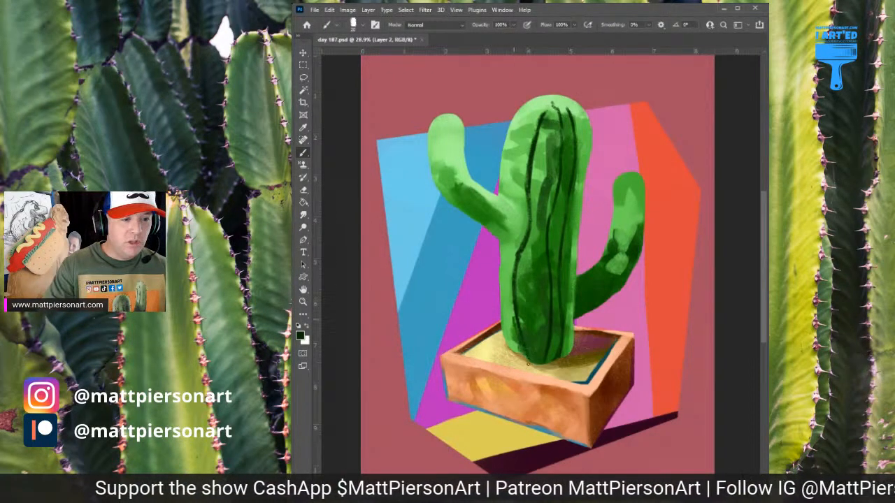
left_click_drag(516, 318, 526, 354)
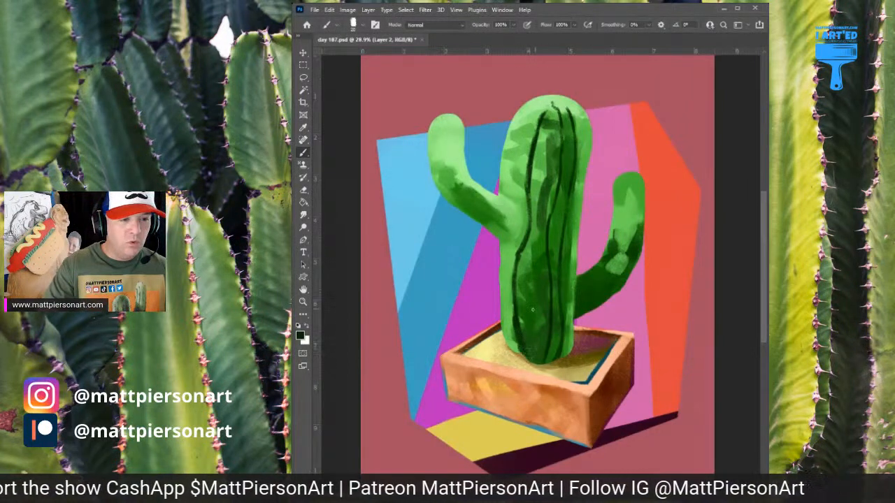
Add shorter dark rib lines on the lower trunk, down its centre and along its upper right side
left_click_drag(530, 270, 530, 336)
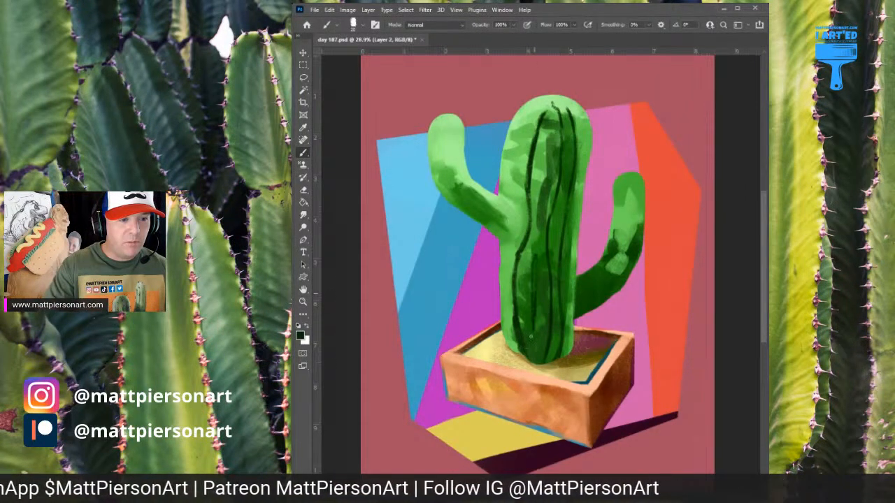
mouse_move(550, 138)
left_mouse_down()
mouse_move(542, 187)
mouse_move(546, 140)
mouse_move(538, 218)
mouse_move(552, 247)
left_mouse_up()
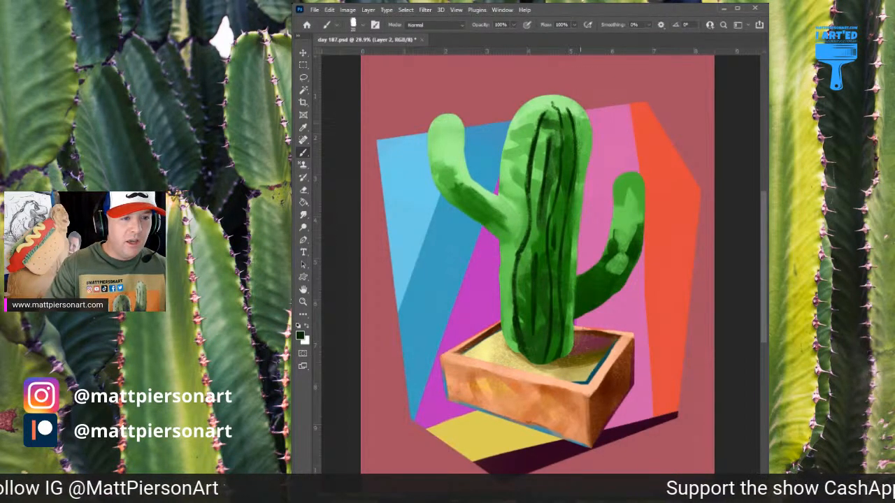
left_click_drag(579, 122, 581, 189)
left_click_drag(583, 150, 579, 190)
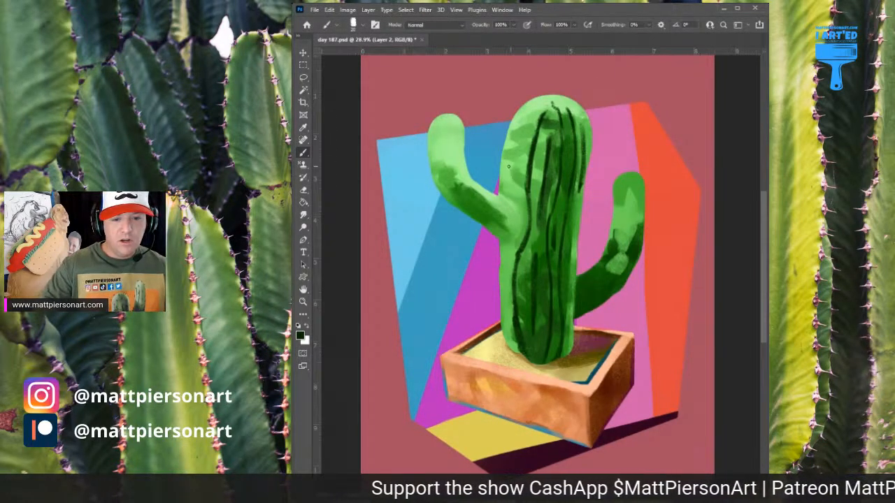
Paint dark rib lines on the trunk's left side, around the left arm's joint and along the right arm
mouse_move(519, 136)
left_mouse_down()
mouse_move(512, 193)
mouse_move(496, 195)
mouse_move(517, 218)
mouse_move(512, 208)
mouse_move(511, 238)
mouse_move(515, 227)
mouse_move(502, 266)
left_mouse_up()
left_click_drag(516, 171, 511, 201)
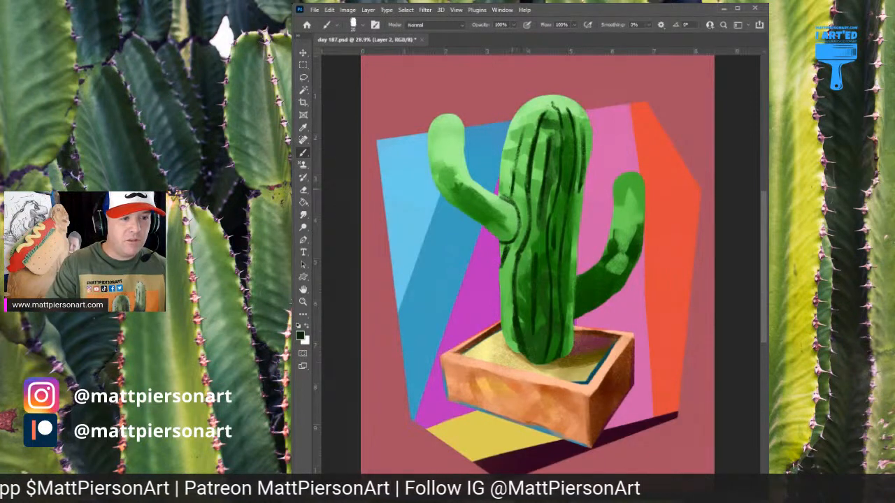
left_click_drag(518, 140, 513, 195)
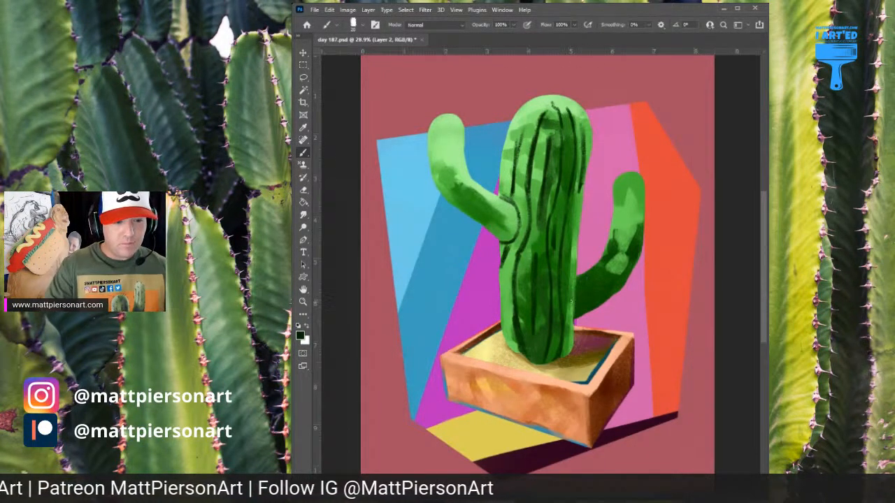
mouse_move(600, 278)
left_mouse_down()
mouse_move(622, 212)
mouse_move(620, 260)
mouse_move(603, 272)
mouse_move(632, 231)
mouse_move(632, 199)
left_mouse_up()
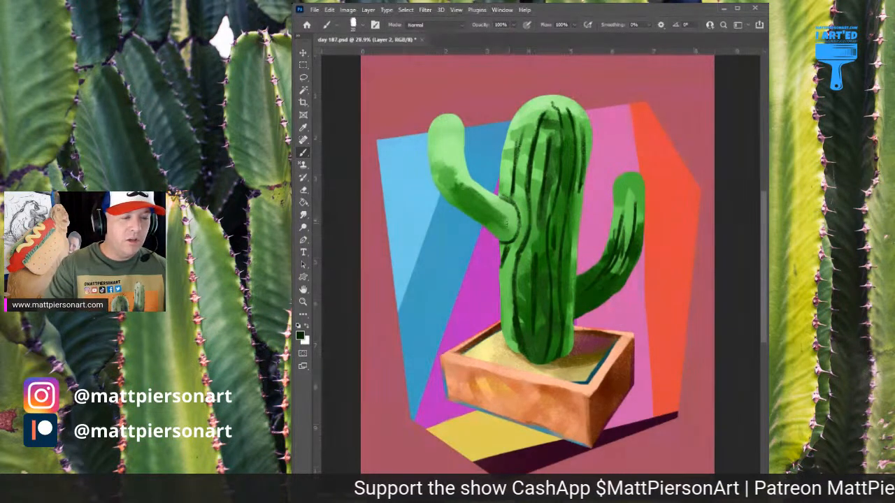
Paint dark green rib lines along the left arm, from its joint with the trunk up towards its tip
mouse_move(495, 210)
left_mouse_down()
mouse_move(465, 193)
mouse_move(445, 128)
left_mouse_up()
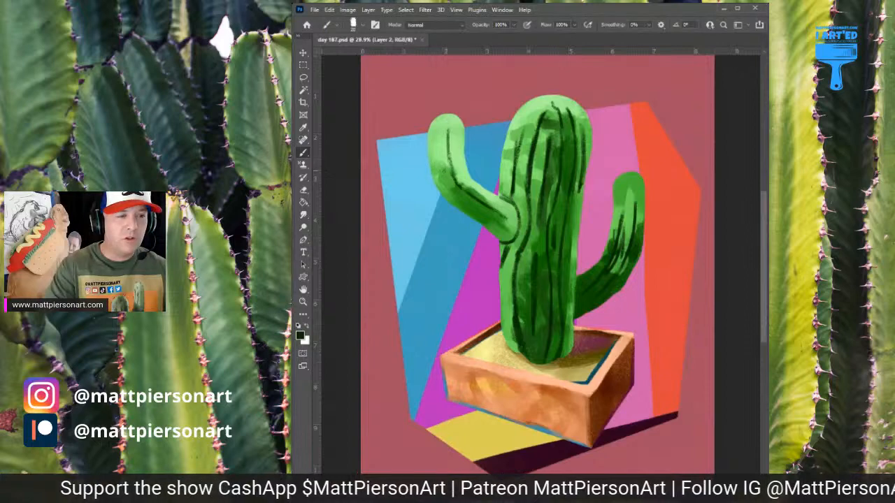
mouse_move(442, 158)
left_mouse_down()
mouse_move(452, 195)
mouse_move(482, 208)
mouse_move(495, 232)
left_mouse_up()
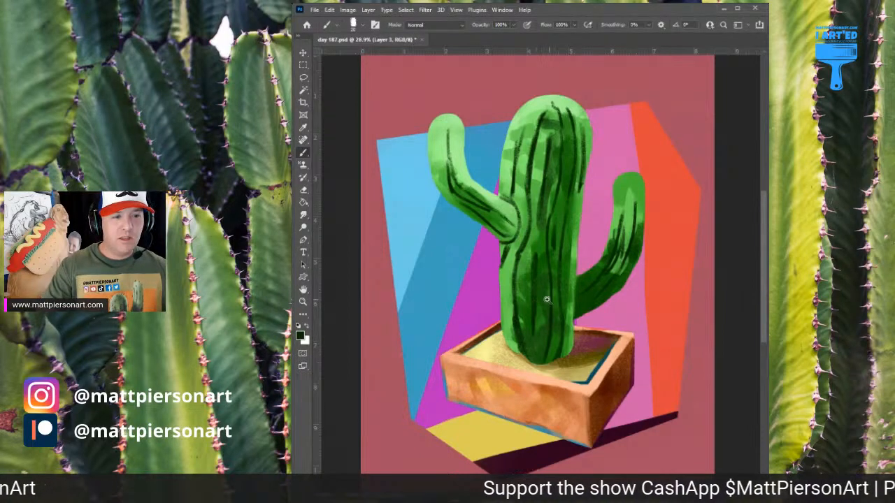
On a new layer, brush a slightly lighter dark green beside the rib lines down the trunk's centre and towards its base
scroll(568, 273, "up", 3)
left_click_drag(568, 272, 552, 283)
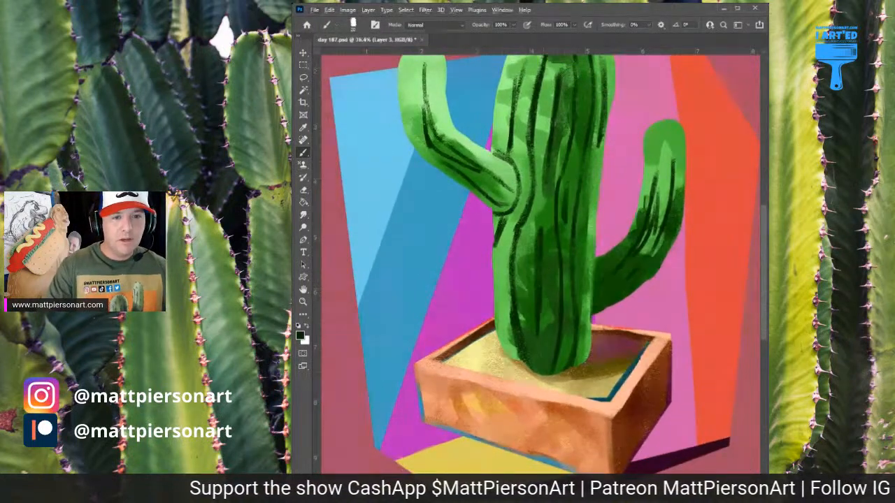
mouse_move(544, 304)
left_mouse_down()
mouse_move(537, 259)
mouse_move(535, 340)
mouse_move(536, 252)
mouse_move(536, 369)
mouse_move(551, 341)
mouse_move(555, 286)
mouse_move(548, 361)
mouse_move(551, 236)
mouse_move(556, 304)
mouse_move(551, 209)
left_mouse_up()
key("space")
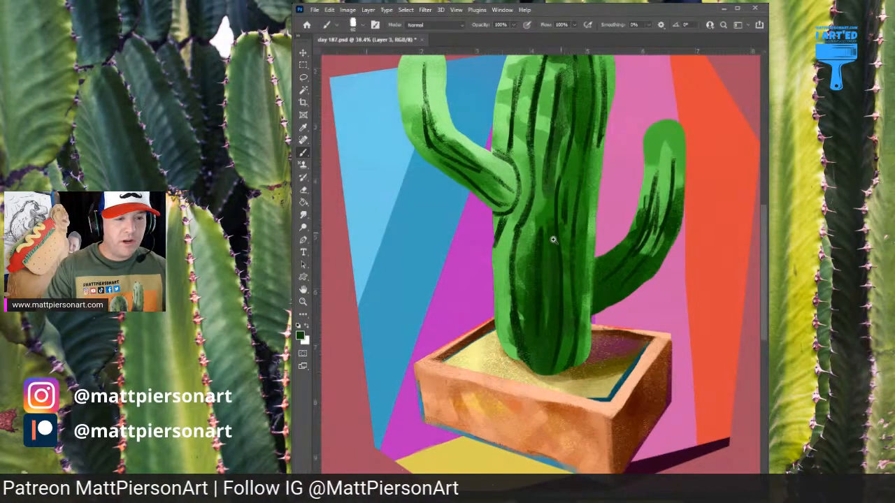
scroll(552, 235, "down", 2)
left_click_drag(544, 228, 559, 102)
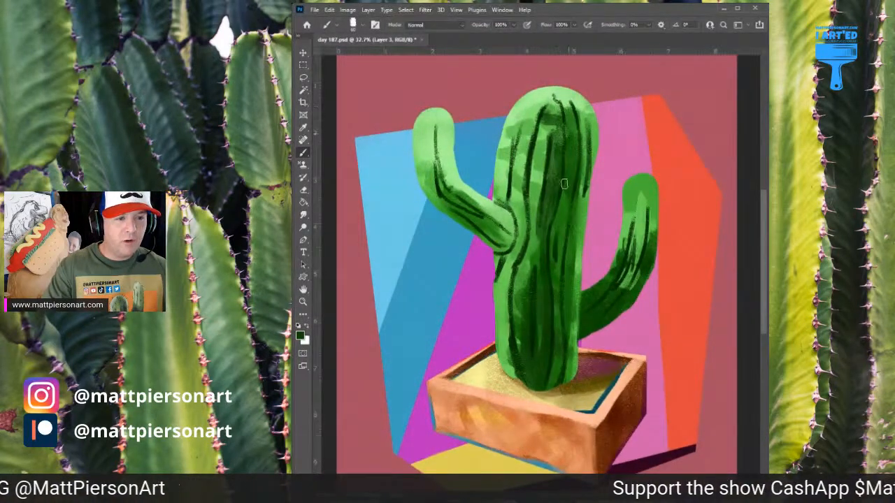
left_click_drag(563, 183, 549, 248)
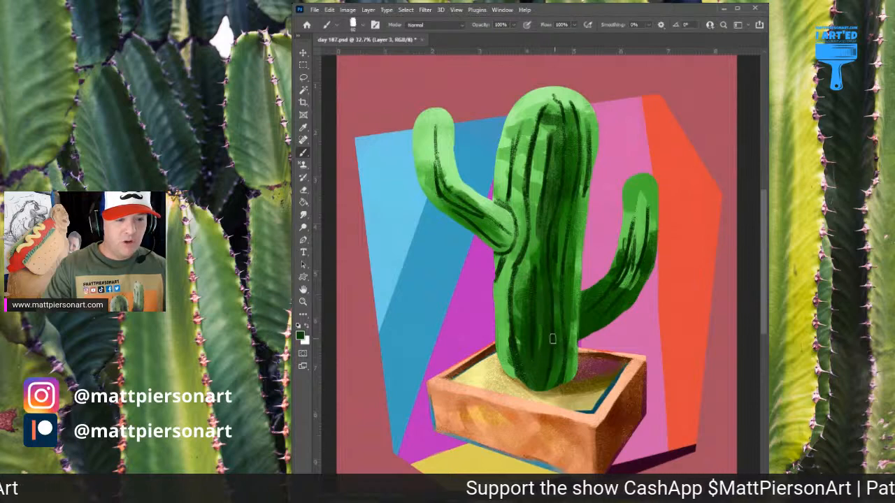
mouse_move(565, 303)
left_mouse_down()
mouse_move(582, 115)
mouse_move(562, 380)
left_mouse_up()
Extend the dark green shading over the ribs on the trunk's upper left side and along the right arm
mouse_move(537, 214)
left_mouse_down()
mouse_move(521, 180)
mouse_move(526, 208)
mouse_move(526, 150)
mouse_move(540, 110)
mouse_move(522, 190)
left_mouse_up()
mouse_move(538, 112)
left_mouse_down()
mouse_move(530, 203)
mouse_move(522, 161)
mouse_move(519, 210)
mouse_move(520, 198)
mouse_move(531, 258)
mouse_move(533, 241)
mouse_move(512, 307)
mouse_move(517, 277)
mouse_move(522, 372)
mouse_move(532, 380)
mouse_move(519, 301)
mouse_move(506, 360)
mouse_move(497, 251)
mouse_move(470, 201)
mouse_move(446, 181)
mouse_move(432, 127)
mouse_move(441, 189)
mouse_move(502, 245)
mouse_move(521, 119)
mouse_move(512, 210)
left_mouse_up()
mouse_move(617, 277)
left_mouse_down()
mouse_move(632, 221)
mouse_move(611, 310)
mouse_move(649, 213)
mouse_move(634, 270)
mouse_move(648, 202)
mouse_move(637, 255)
mouse_move(645, 219)
mouse_move(636, 195)
mouse_move(630, 231)
left_mouse_up()
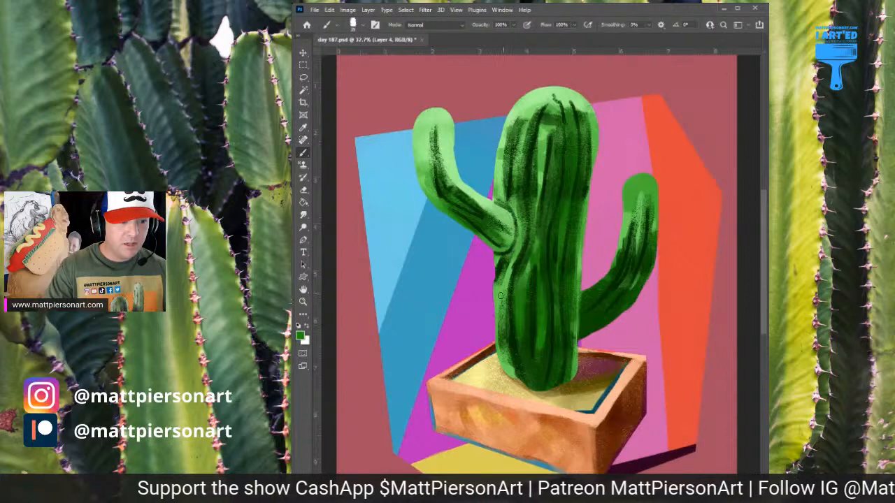
On another new layer, paint medium green strokes between the ribs on the trunk's left side, its upper part and the left arm's bend
mouse_move(500, 293)
left_mouse_down()
mouse_move(497, 339)
mouse_move(512, 376)
left_mouse_up()
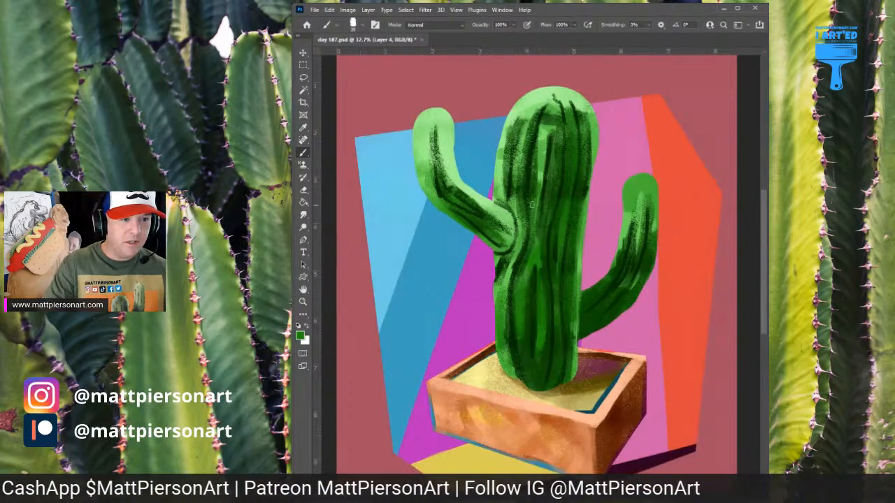
left_click_drag(542, 144, 539, 124)
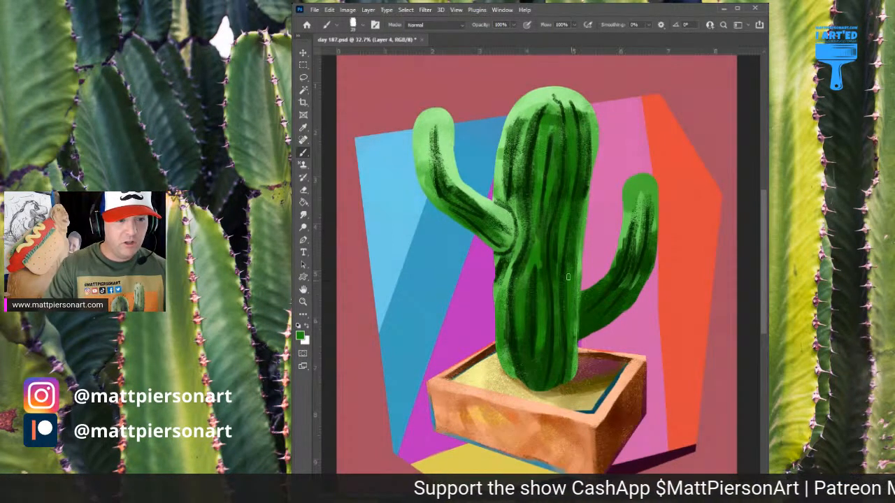
left_click_drag(525, 133, 518, 149)
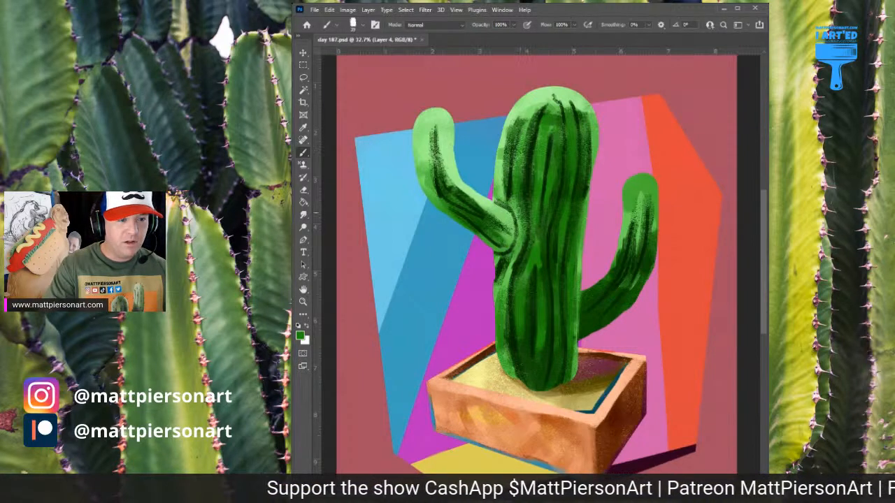
mouse_move(518, 218)
left_mouse_down()
mouse_move(510, 258)
mouse_move(496, 262)
left_mouse_up()
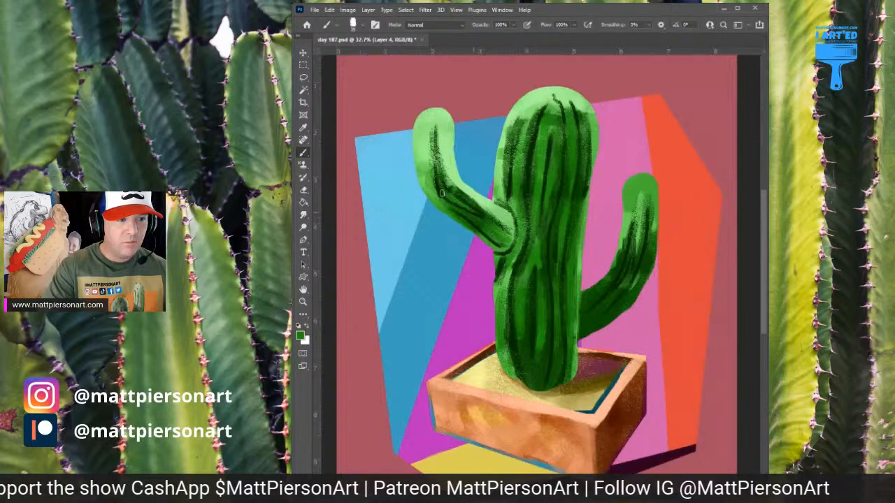
mouse_move(444, 170)
left_mouse_down()
mouse_move(513, 233)
mouse_move(440, 204)
left_mouse_up()
mouse_move(523, 110)
left_mouse_down()
mouse_move(530, 123)
mouse_move(501, 194)
mouse_move(516, 118)
left_mouse_up()
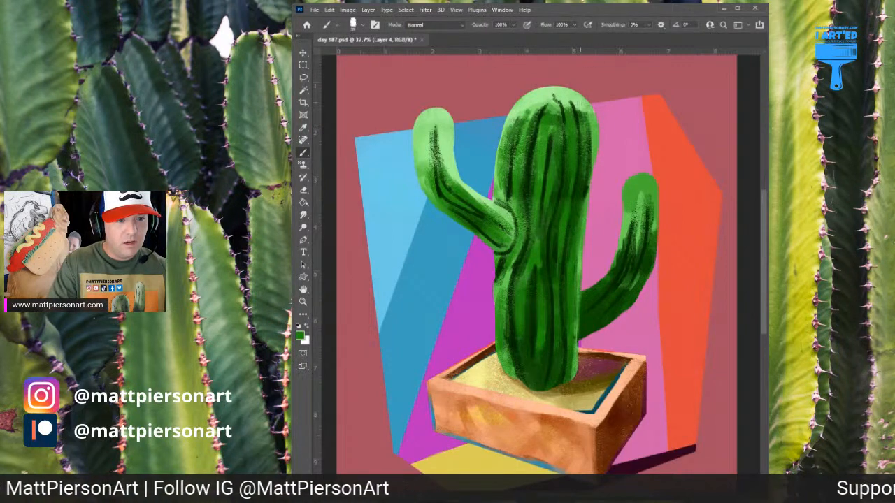
Add medium green strokes to the trunk's upper right side and between the ribs of the right arm
left_click_drag(580, 103, 593, 155)
mouse_move(614, 294)
left_mouse_down()
mouse_move(600, 309)
mouse_move(618, 292)
left_mouse_up()
mouse_move(634, 262)
left_mouse_down()
mouse_move(637, 221)
mouse_move(653, 216)
left_mouse_up()
mouse_move(653, 215)
left_mouse_down()
mouse_move(648, 254)
mouse_move(623, 304)
left_mouse_up()
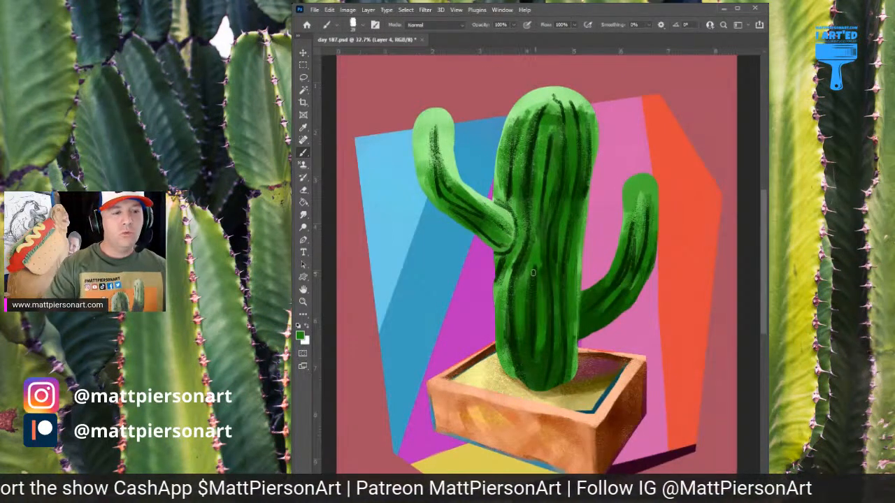
Blend medium green strokes into the trunk's middle and over the upper part of the left arm
left_click_drag(540, 262, 539, 288)
mouse_move(537, 245)
left_mouse_down()
mouse_move(537, 292)
mouse_move(551, 175)
mouse_move(538, 138)
left_mouse_up()
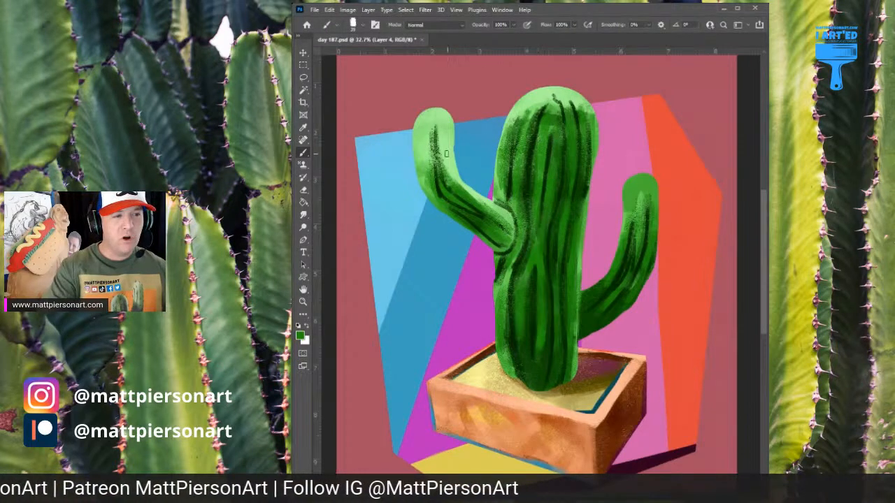
left_click_drag(440, 142, 448, 178)
left_click_drag(429, 140, 432, 190)
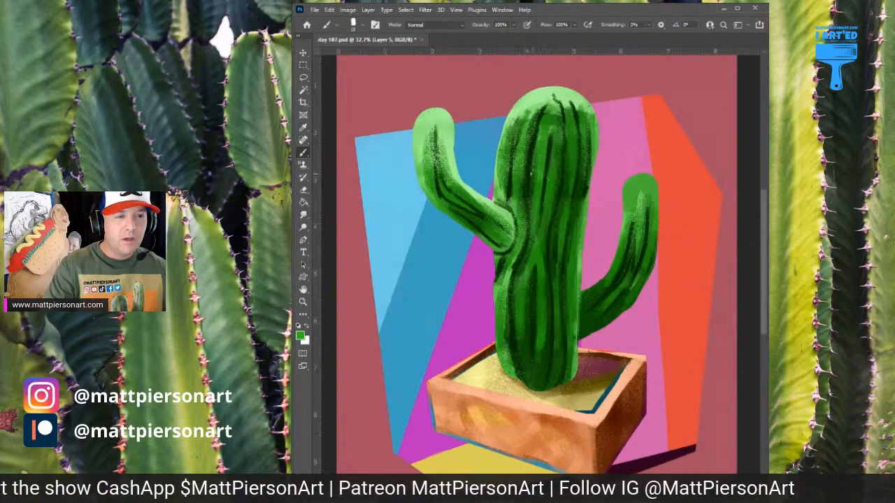
On a new layer, paint bright green highlights between the ribs down the trunk's centre and on its lower left side
scroll(532, 192, "up", 3)
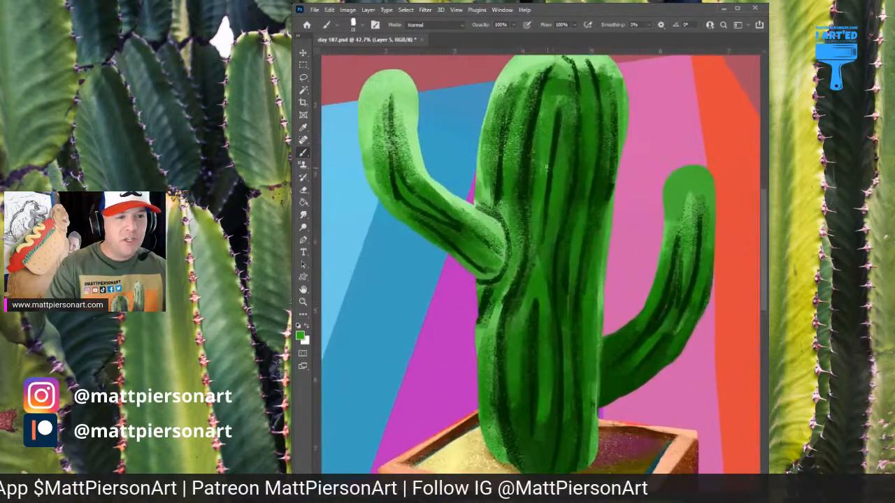
left_click_drag(540, 183, 542, 129)
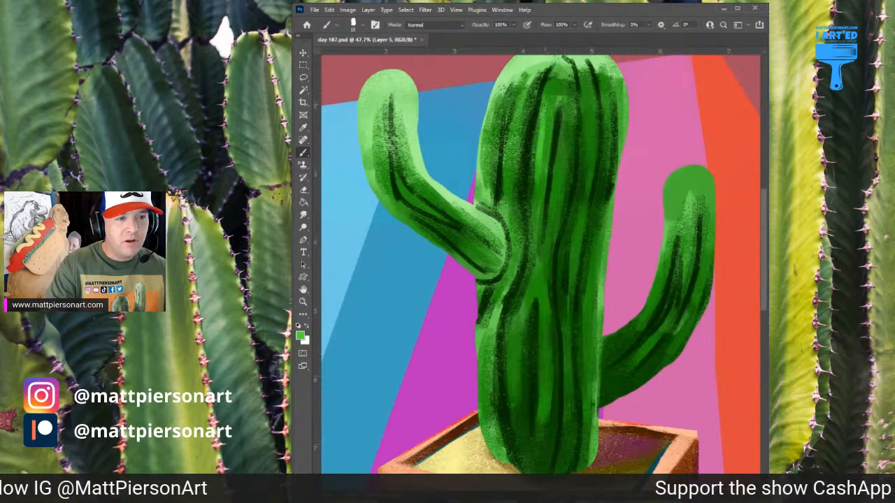
left_click_drag(547, 98, 542, 129)
mouse_move(558, 165)
left_mouse_down()
mouse_move(562, 136)
mouse_move(564, 157)
left_mouse_up()
mouse_move(540, 327)
left_mouse_down()
mouse_move(543, 288)
mouse_move(545, 334)
mouse_move(545, 291)
left_mouse_up()
mouse_move(542, 351)
left_mouse_down()
mouse_move(545, 373)
mouse_move(548, 340)
mouse_move(549, 388)
left_mouse_up()
left_click_drag(513, 341, 515, 389)
mouse_move(515, 321)
left_mouse_down()
mouse_move(518, 306)
mouse_move(521, 341)
left_mouse_up()
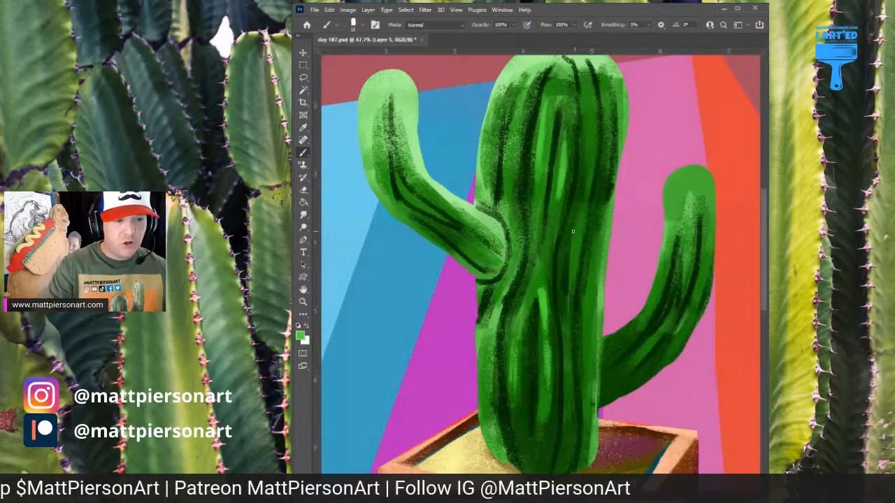
Add bright green highlights right of the trunk's centre, along both sides of its top and beside the left arm's joint
left_click_drag(579, 218, 576, 276)
mouse_move(517, 124)
left_mouse_down()
mouse_move(512, 163)
mouse_move(515, 115)
left_mouse_up()
left_click_drag(578, 93, 591, 142)
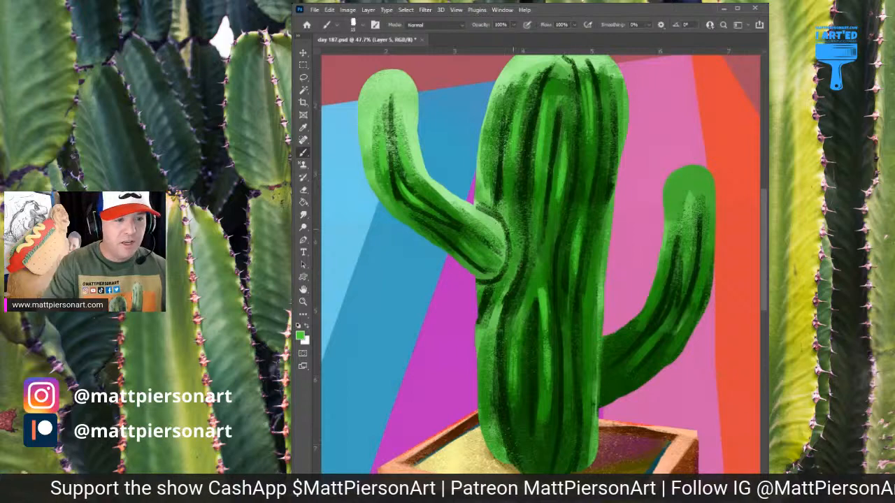
left_click_drag(513, 229, 511, 272)
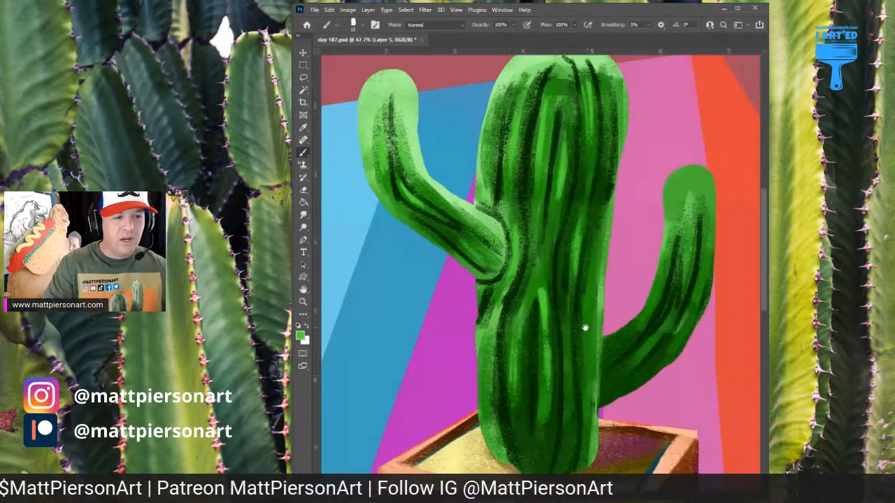
Paint bright green highlights on the lower trunk, including an arched stroke over the central rib and strokes below the left arm's joint
left_click_drag(585, 326, 575, 272)
left_click_drag(576, 235, 576, 289)
left_click_drag(579, 244, 577, 298)
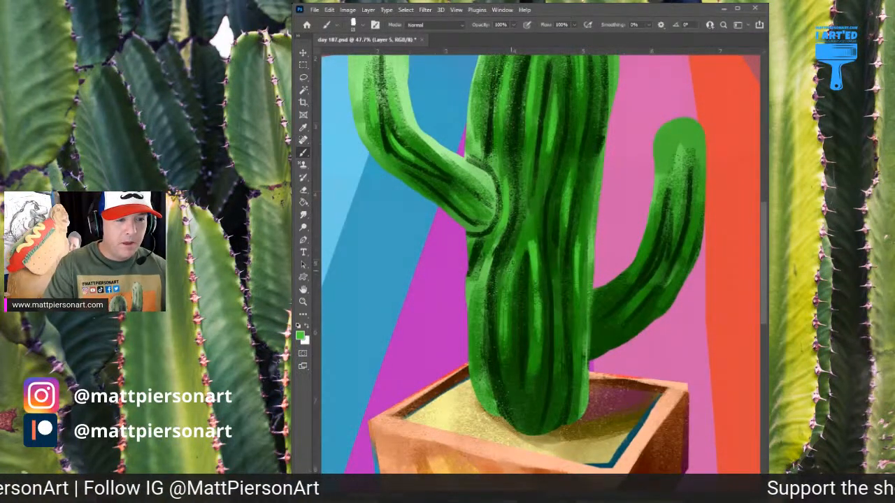
left_click_drag(513, 266, 528, 230)
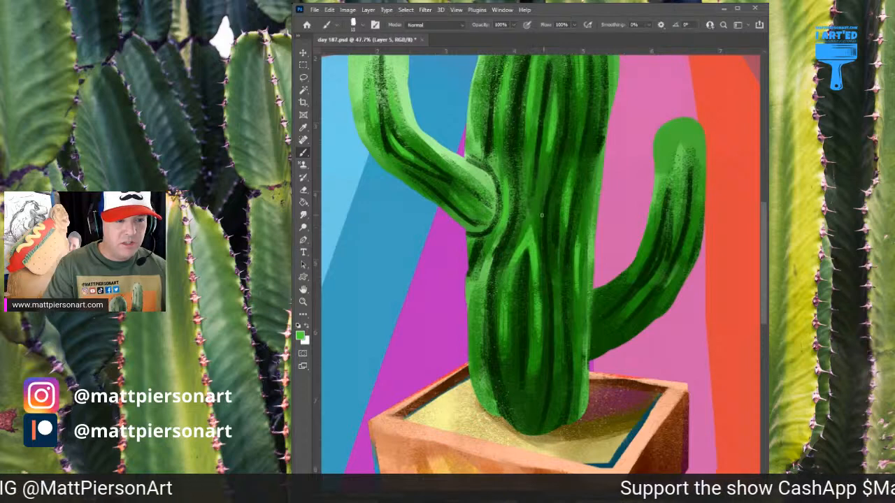
mouse_move(525, 179)
left_mouse_down()
mouse_move(525, 142)
mouse_move(528, 150)
left_mouse_up()
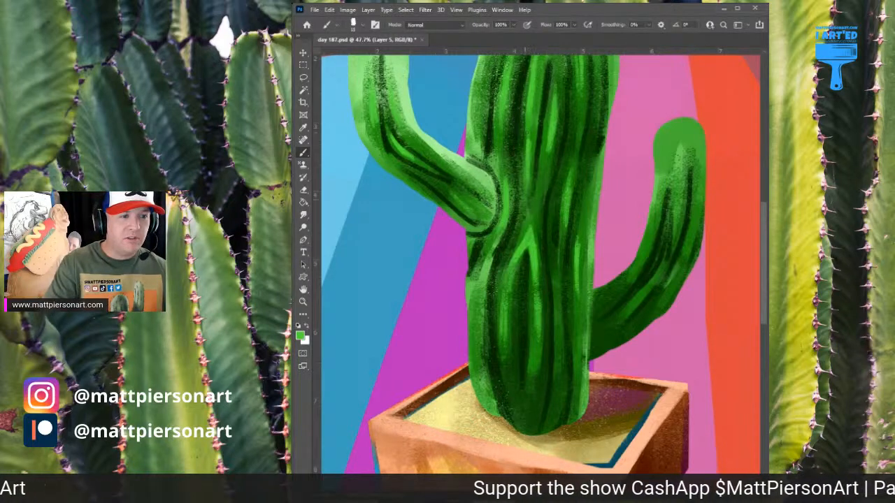
mouse_move(482, 273)
left_mouse_down()
mouse_move(480, 314)
mouse_move(478, 292)
left_mouse_up()
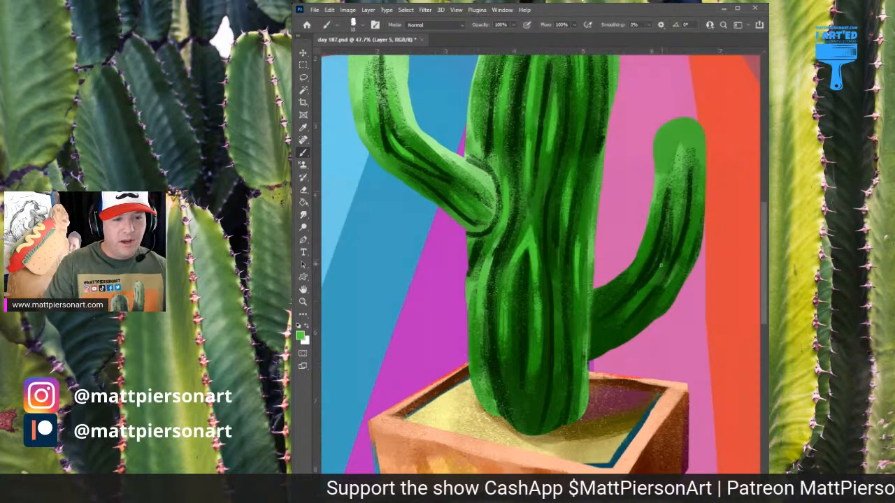
Paint bright green highlight strokes along the inner edge and between the ribs of the right arm
left_click_drag(650, 221, 641, 267)
left_click_drag(649, 226, 636, 267)
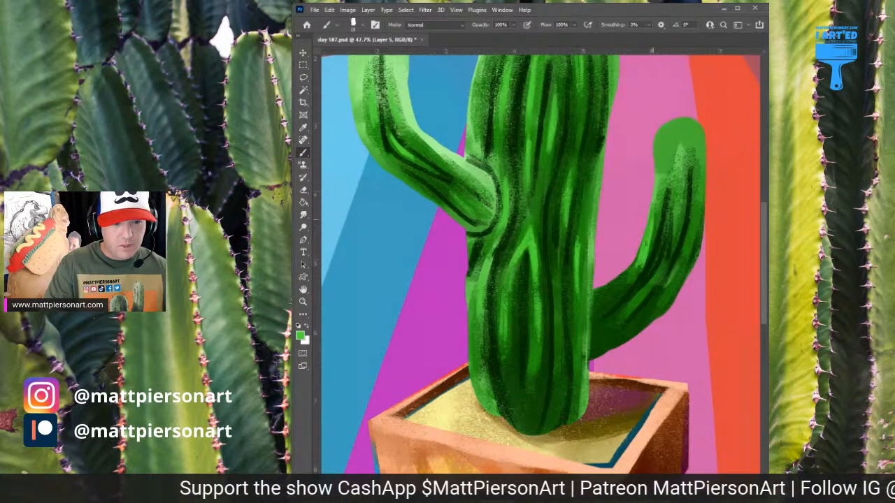
left_click_drag(667, 219, 653, 267)
left_click_drag(682, 183, 665, 258)
left_click_drag(694, 210, 681, 267)
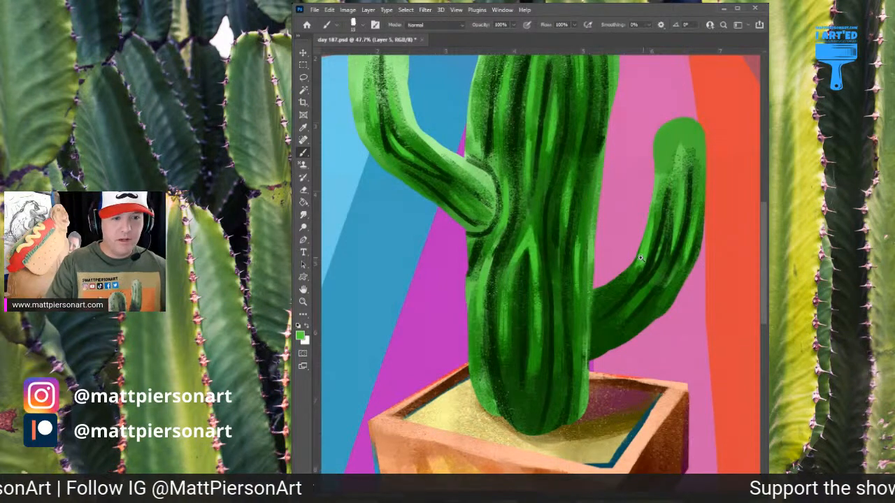
On a new layer, choose a near-black green and deepen the rib shadows on the lower trunk
left_click_drag(641, 259, 625, 274)
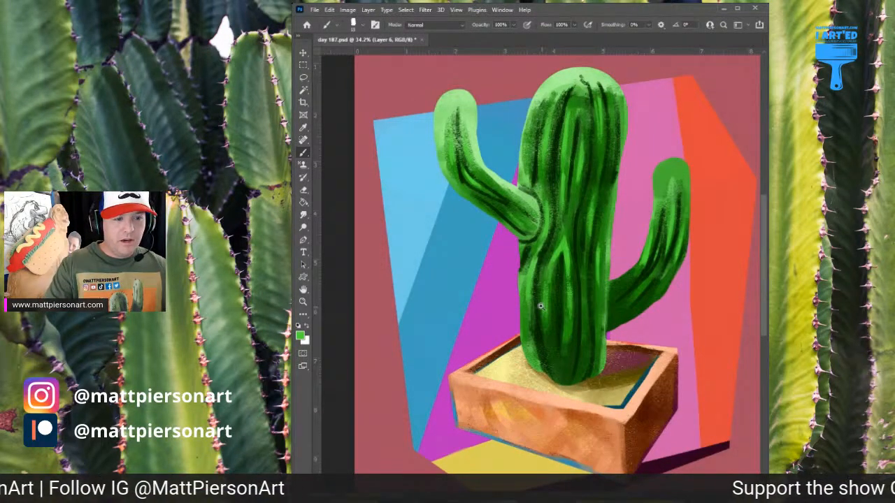
left_click_drag(541, 306, 582, 305)
left_click(560, 288, "alt")
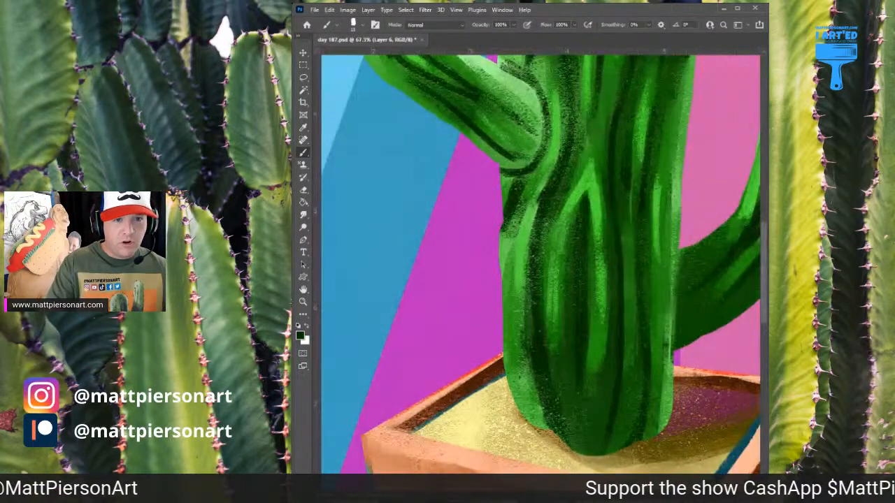
mouse_move(544, 375)
left_mouse_down()
mouse_move(566, 442)
mouse_move(550, 401)
left_mouse_up()
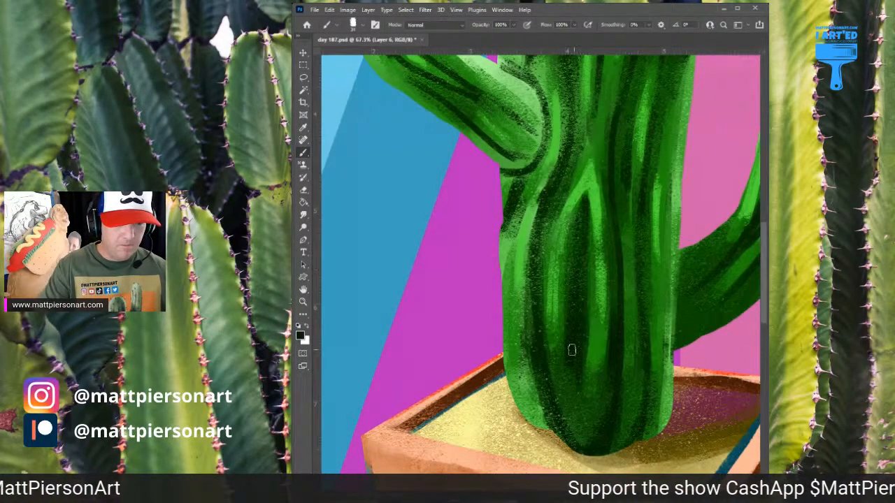
Darken the left arm's ribs and underside and the crease where it joins the trunk with near-black green
scroll(587, 206, "up", 3)
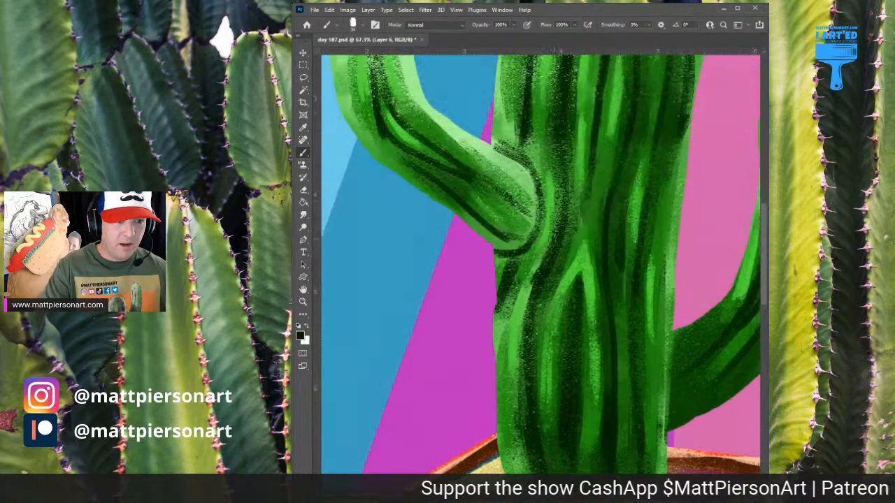
mouse_move(457, 211)
left_mouse_down()
mouse_move(493, 239)
mouse_move(527, 237)
left_mouse_up()
mouse_move(469, 182)
left_mouse_down()
mouse_move(531, 236)
mouse_move(514, 238)
left_mouse_up()
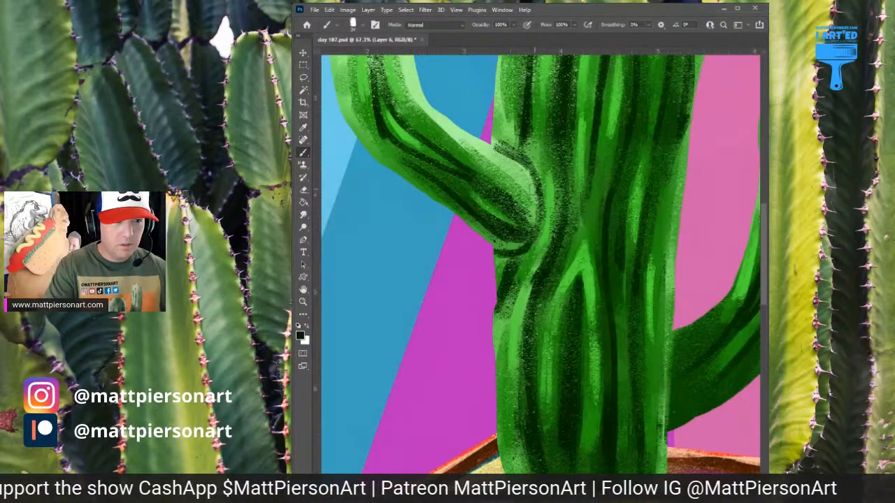
mouse_move(532, 172)
left_mouse_down()
mouse_move(538, 222)
mouse_move(511, 251)
left_mouse_up()
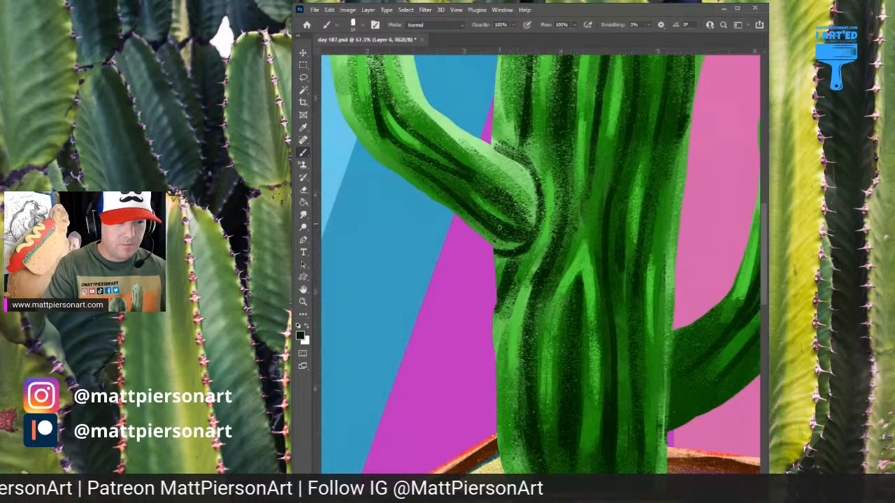
mouse_move(451, 188)
left_mouse_down()
mouse_move(464, 228)
mouse_move(496, 248)
left_mouse_up()
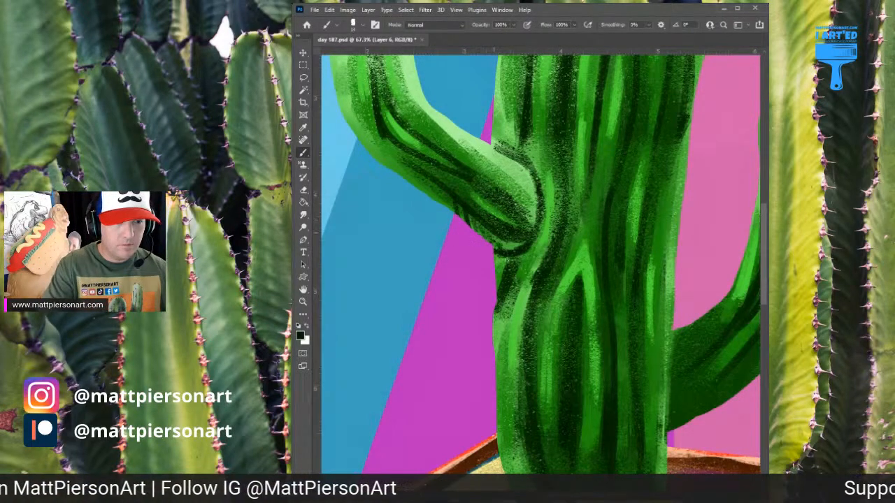
left_click_drag(570, 227, 574, 309)
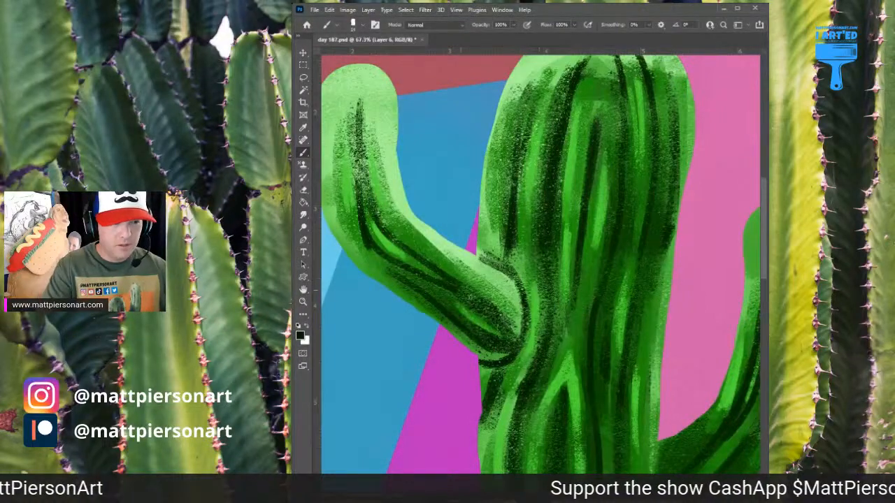
mouse_move(453, 285)
left_mouse_down()
mouse_move(503, 326)
mouse_move(463, 293)
left_mouse_up()
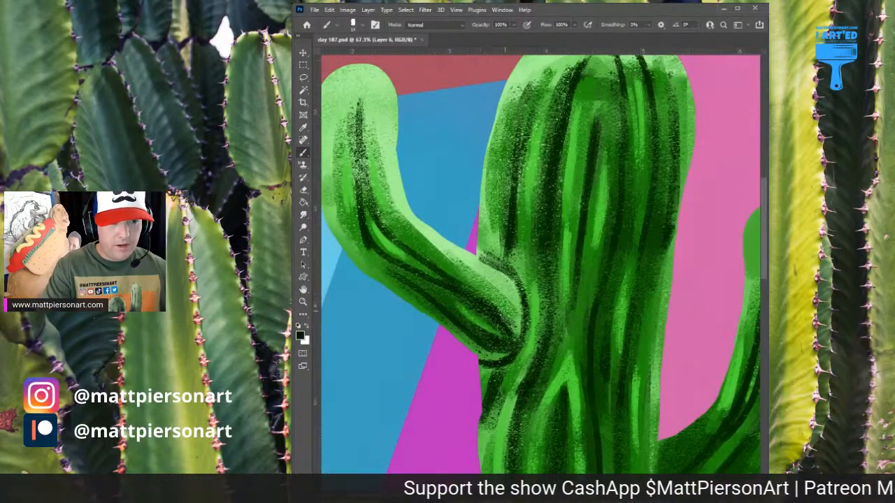
Deepen the crease above the left arm's joint and the ribs along the trunk's left half with near-black green
mouse_move(510, 223)
left_mouse_down()
mouse_move(514, 276)
mouse_move(492, 265)
mouse_move(523, 298)
mouse_move(493, 260)
mouse_move(507, 238)
mouse_move(517, 272)
left_mouse_up()
left_click_drag(546, 240, 544, 328)
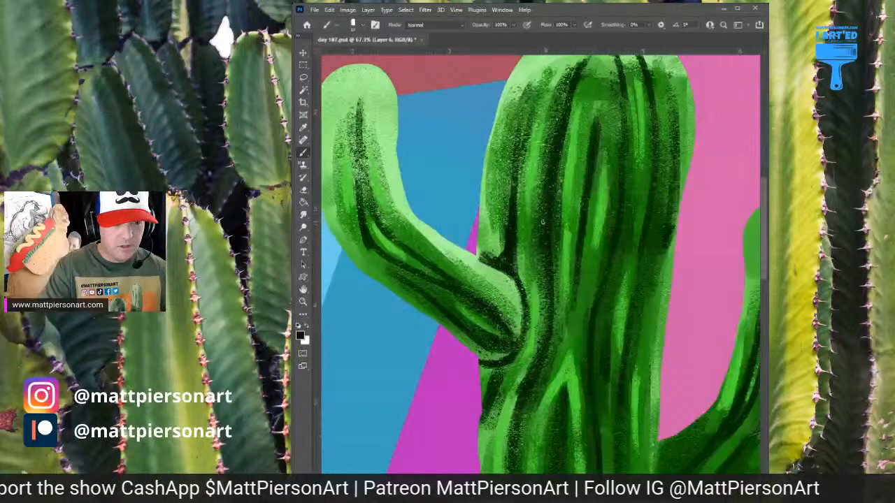
left_click_drag(543, 222, 542, 342)
left_click_drag(544, 199, 542, 312)
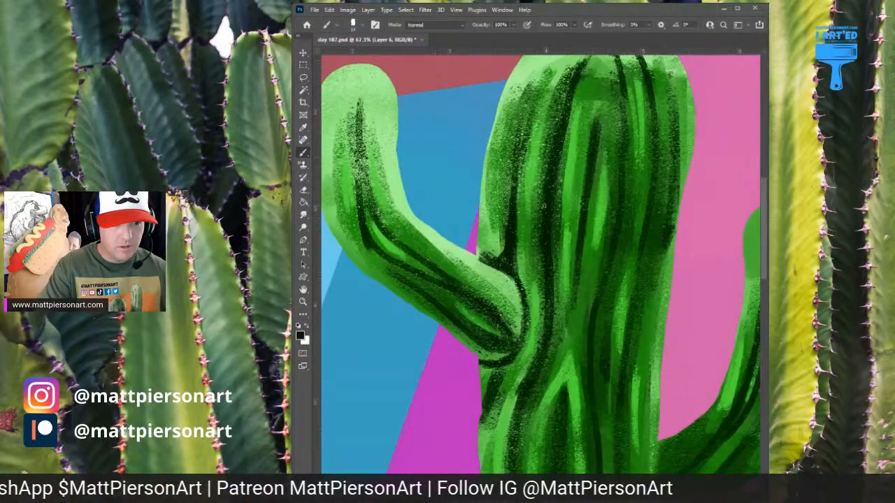
left_click_drag(543, 268, 553, 348)
left_click_drag(581, 217, 575, 325)
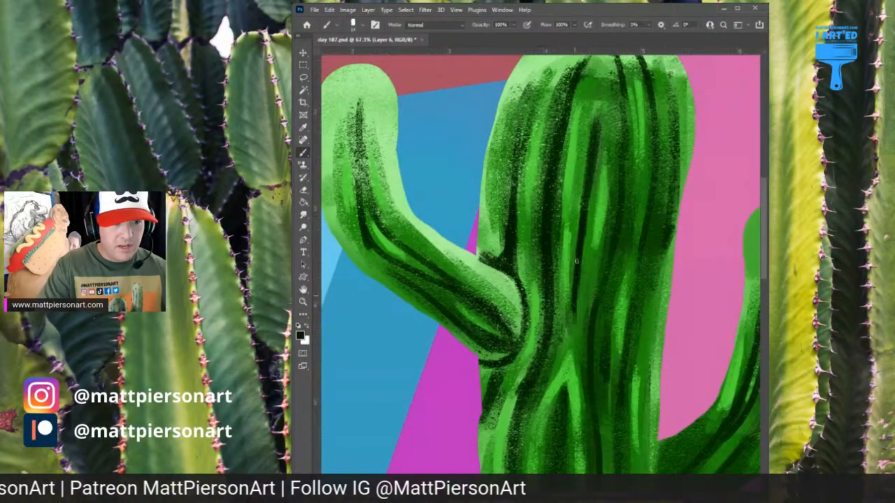
Paint near-black green lines along the trunk's central ribs, down beside the arched highlight
mouse_move(573, 276)
left_mouse_down()
mouse_move(570, 346)
mouse_move(567, 337)
mouse_move(578, 391)
left_mouse_up()
left_click_drag(604, 274, 588, 348)
left_click_drag(612, 237, 584, 365)
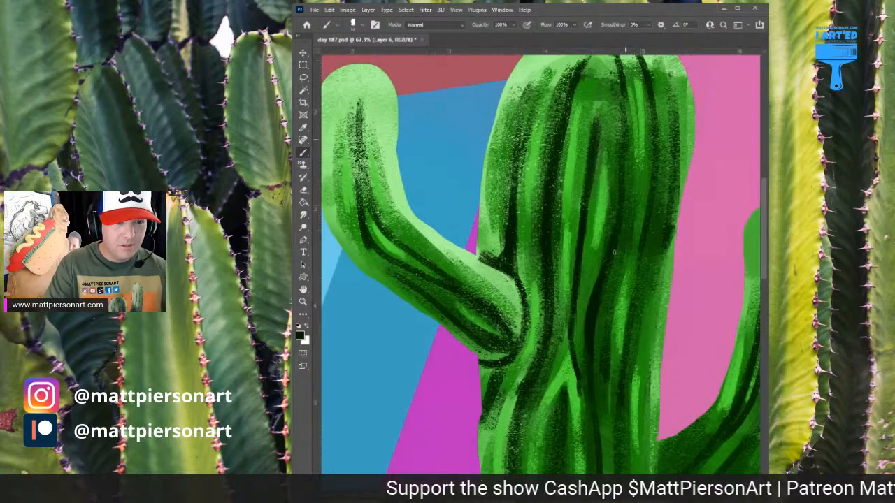
left_click_drag(620, 235, 611, 265)
Darken the right arm's joint with the trunk, its base and its underside with near-black green
left_click_drag(628, 327, 599, 218)
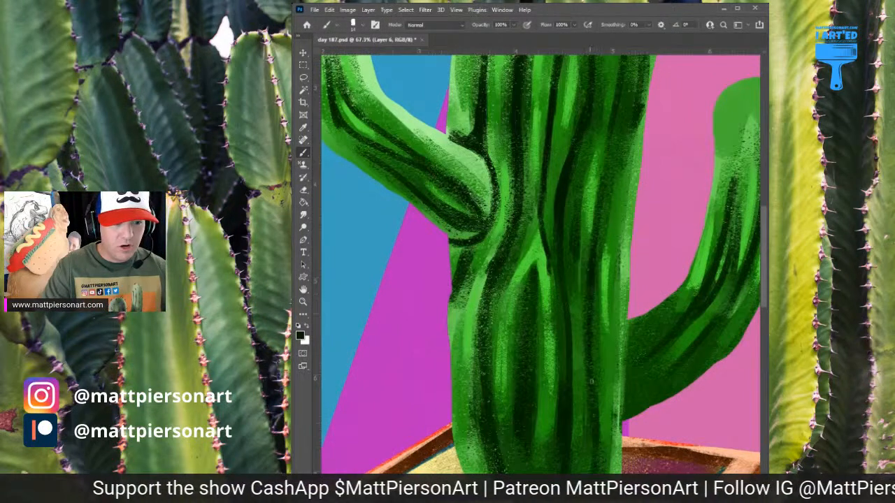
left_click_drag(592, 381, 593, 418)
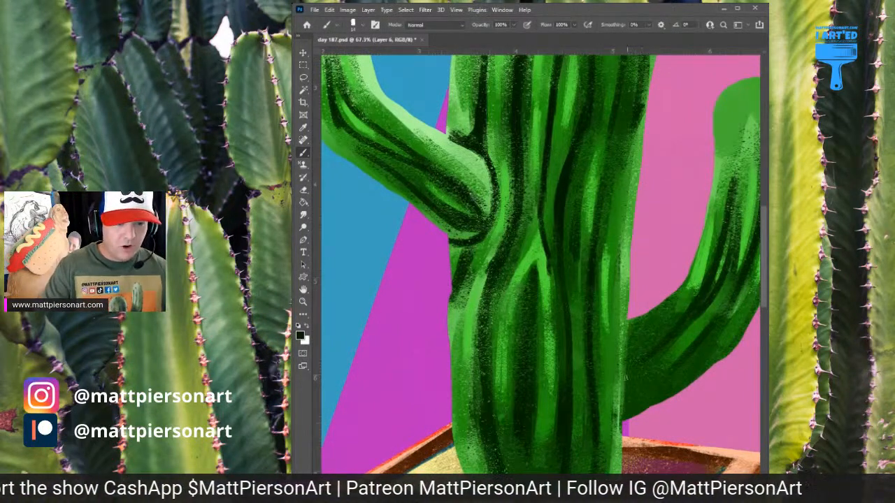
left_click_drag(626, 372, 628, 320)
left_click_drag(627, 376, 629, 422)
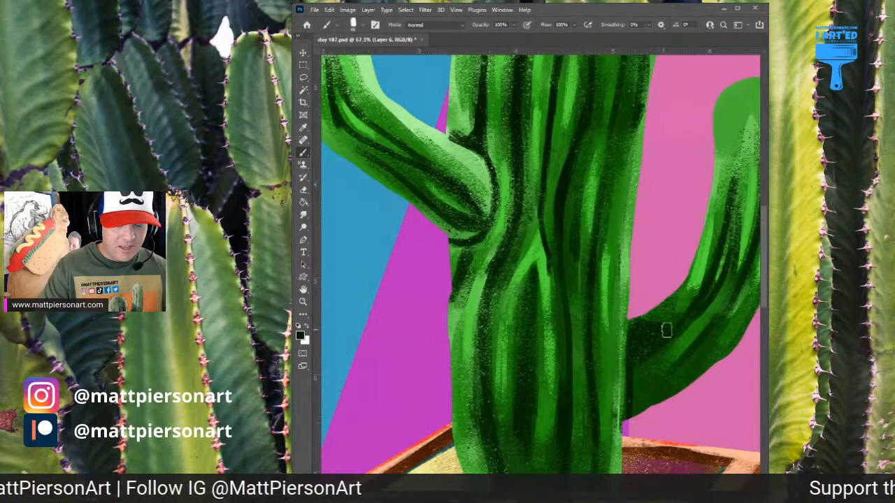
left_click_drag(669, 345, 611, 319)
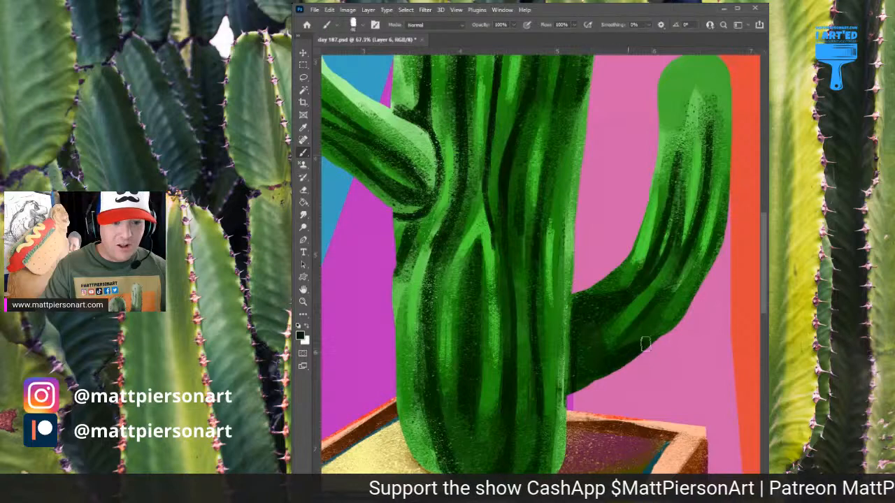
mouse_move(648, 344)
left_mouse_down()
mouse_move(671, 328)
mouse_move(672, 315)
left_mouse_up()
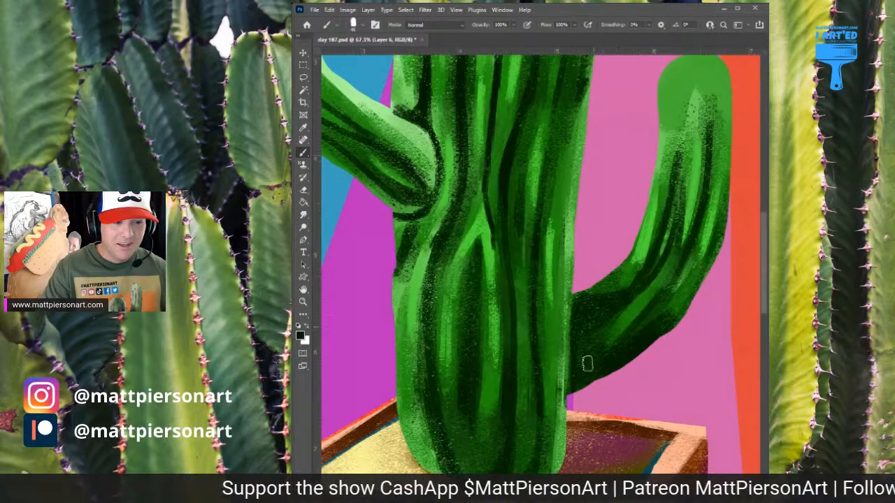
Deepen the rib shadows on the lower trunk's right half, using a smaller brush for the narrower grooves
left_click_drag(547, 397, 550, 440)
key("bracketleft")
key("bracketleft")
key("bracketleft")
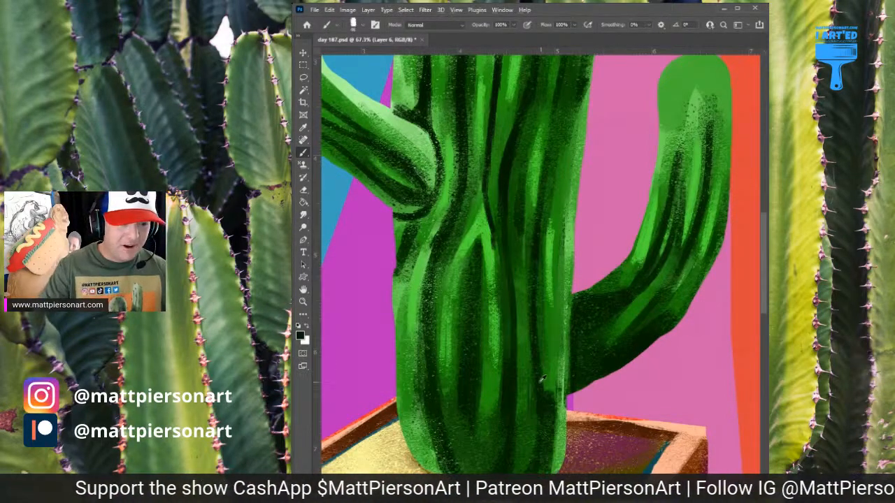
mouse_move(536, 349)
left_mouse_down()
mouse_move(542, 409)
mouse_move(542, 362)
mouse_move(536, 459)
mouse_move(516, 426)
left_mouse_up()
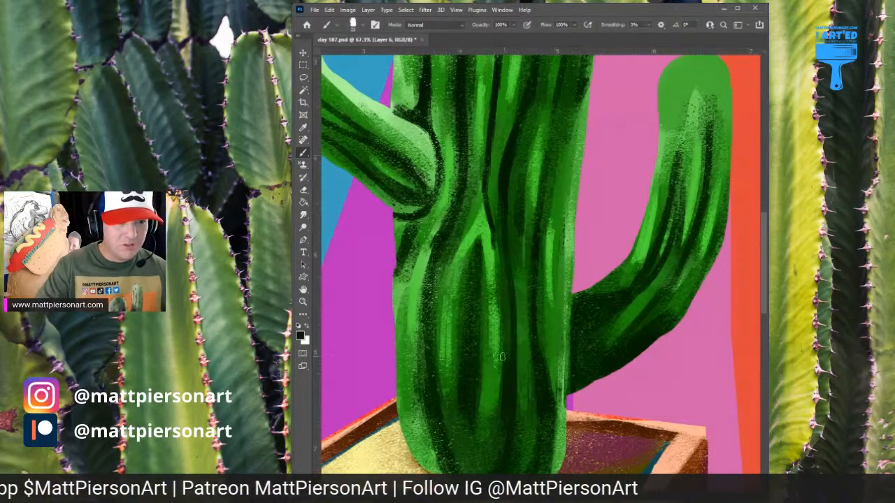
left_click_drag(541, 242, 539, 321)
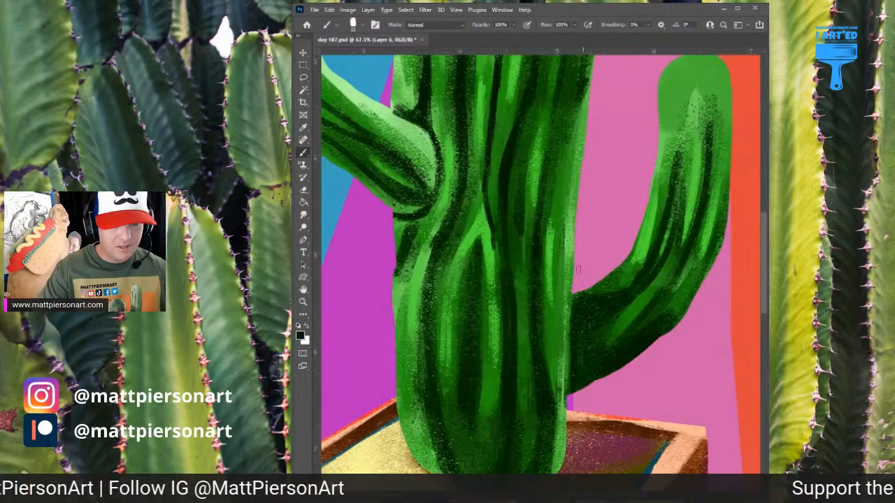
scroll(605, 215, "down", 3)
left_click_drag(579, 226, 568, 312)
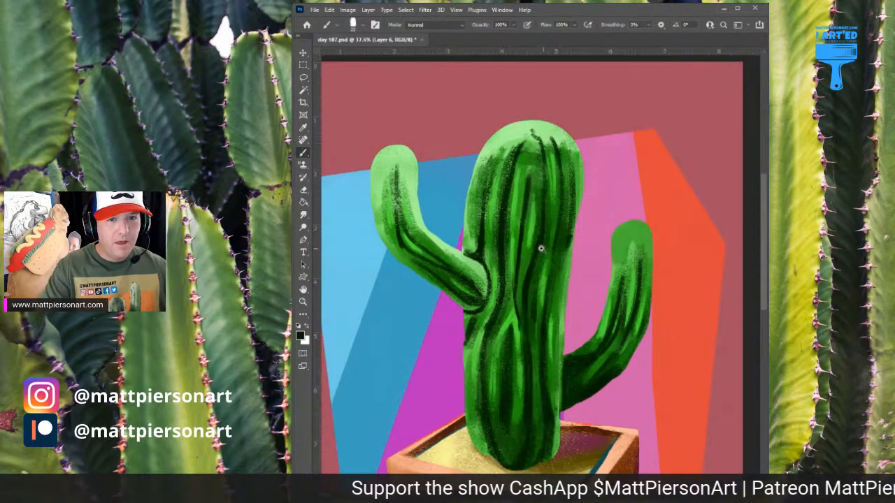
Strengthen the near-black green shadows along the ribs on the upper trunk's right side
scroll(540, 248, "up", 3)
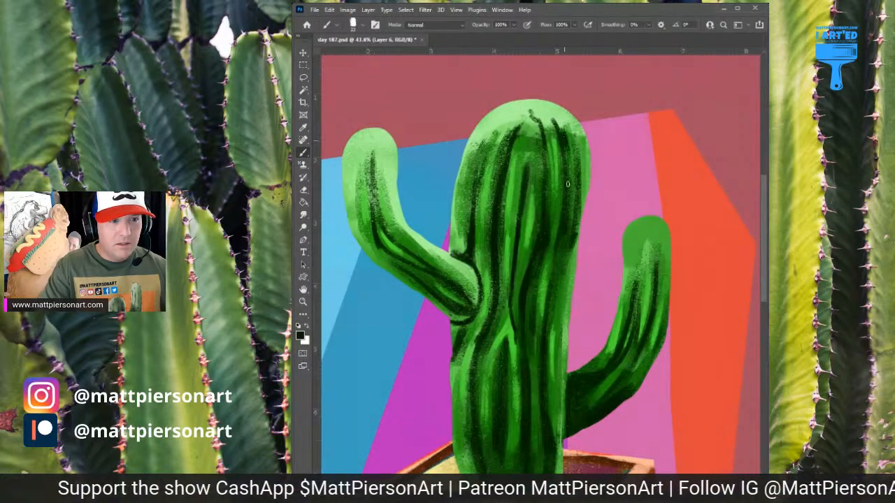
mouse_move(568, 184)
left_mouse_down()
mouse_move(561, 136)
mouse_move(560, 211)
mouse_move(559, 135)
mouse_move(572, 183)
left_mouse_up()
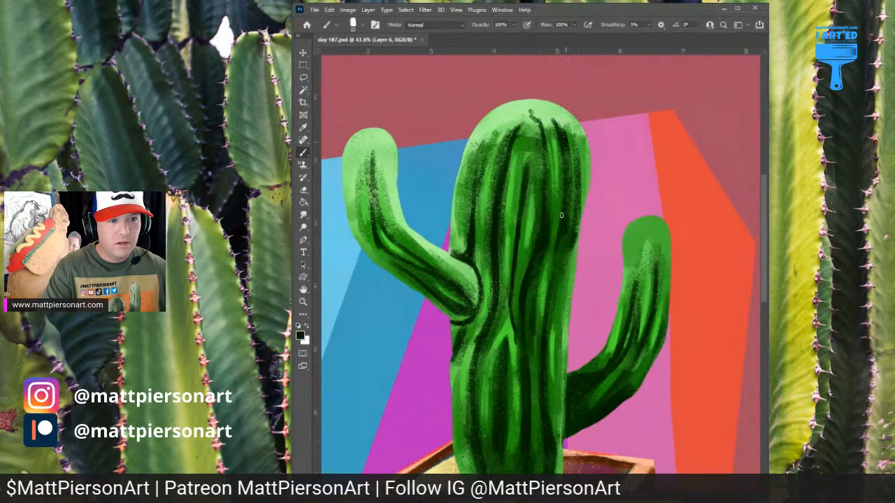
left_click_drag(574, 225, 560, 275)
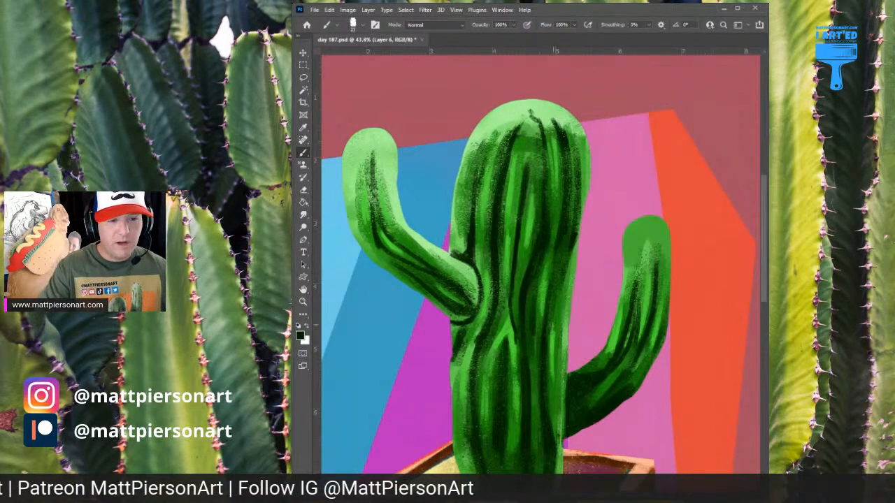
Add a new layer and review the whole potted cactus composition
scroll(632, 363, "down", 2)
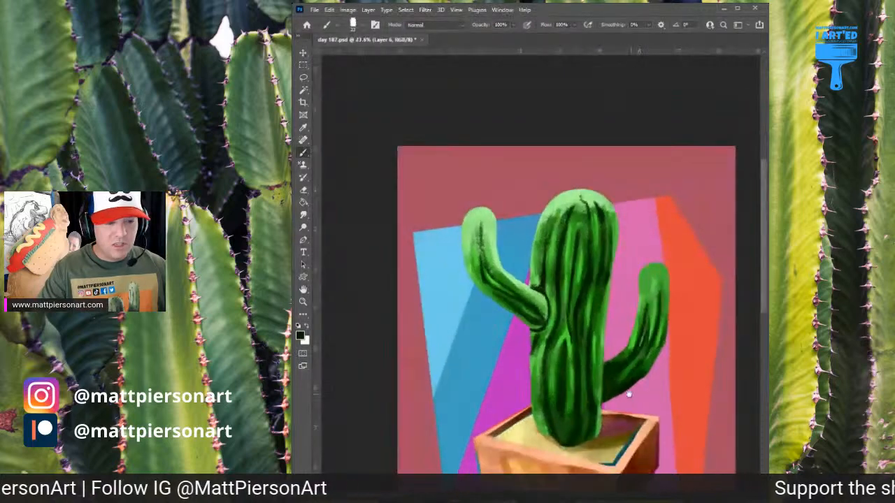
left_click_drag(629, 395, 617, 374)
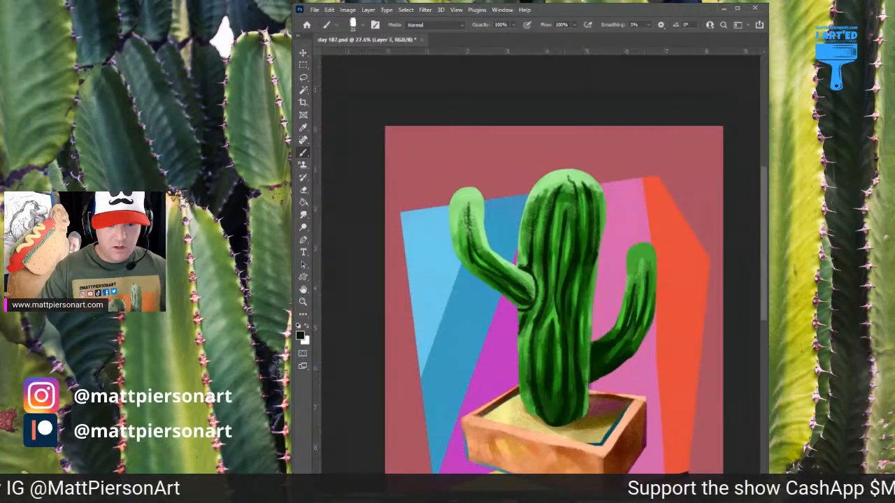
scroll(603, 350, "up", 3)
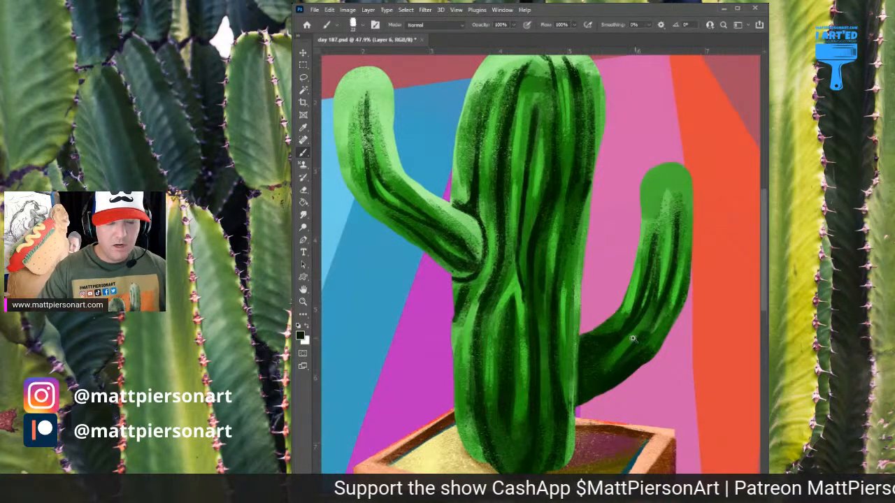
scroll(635, 333, "down", 2)
scroll(635, 333, "up", 1)
scroll(665, 362, "down", 3)
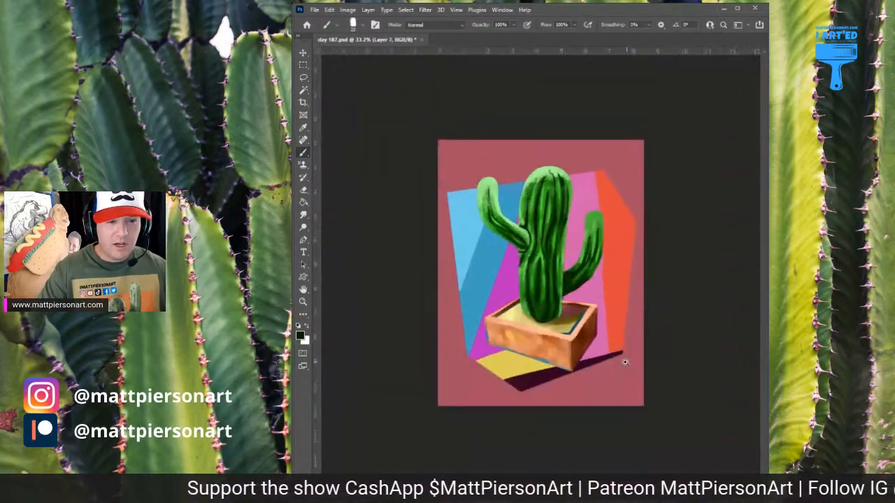
scroll(688, 248, "up", 3)
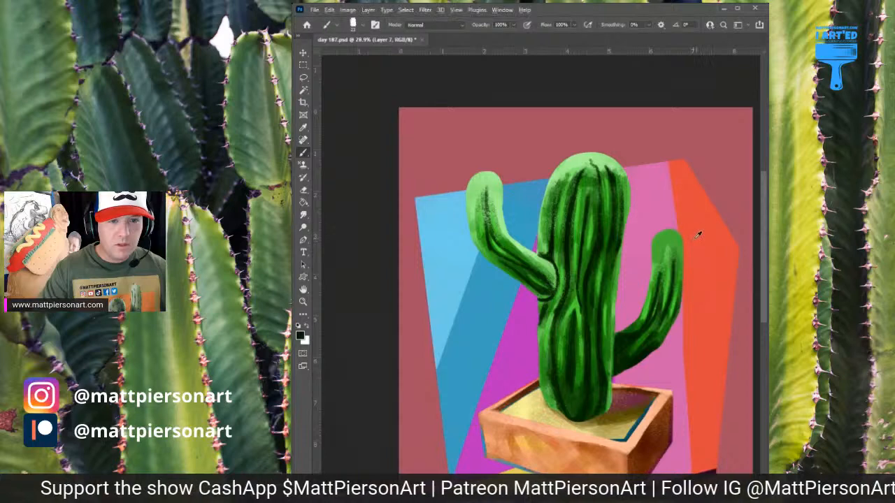
Try a saturated orange-red rim stroke along the outer edge of the right arm's tip, using the orange background colour
left_click(699, 233, "alt")
left_click_drag(674, 300, 602, 326)
scroll(601, 326, "up", 1)
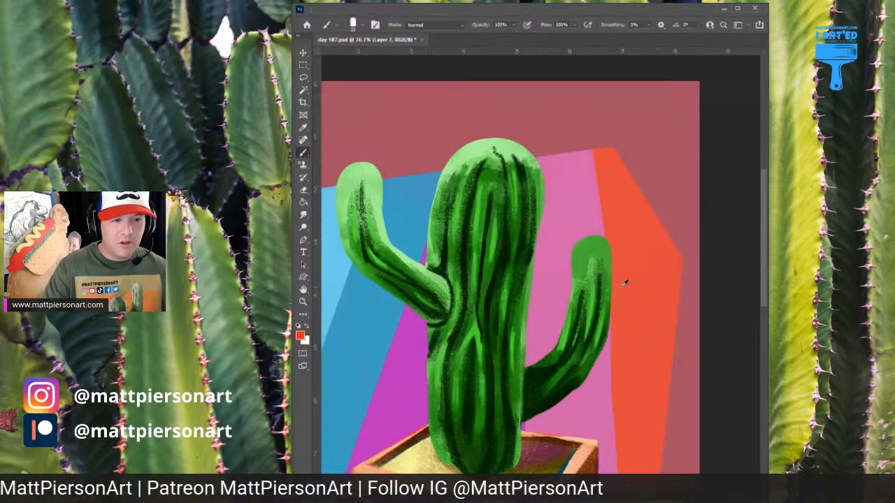
left_click_drag(606, 236, 606, 275)
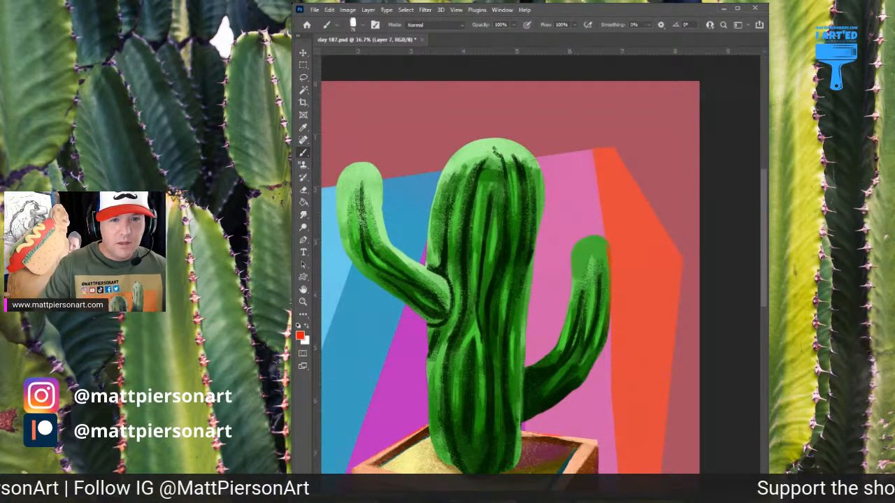
key("ctrl+z")
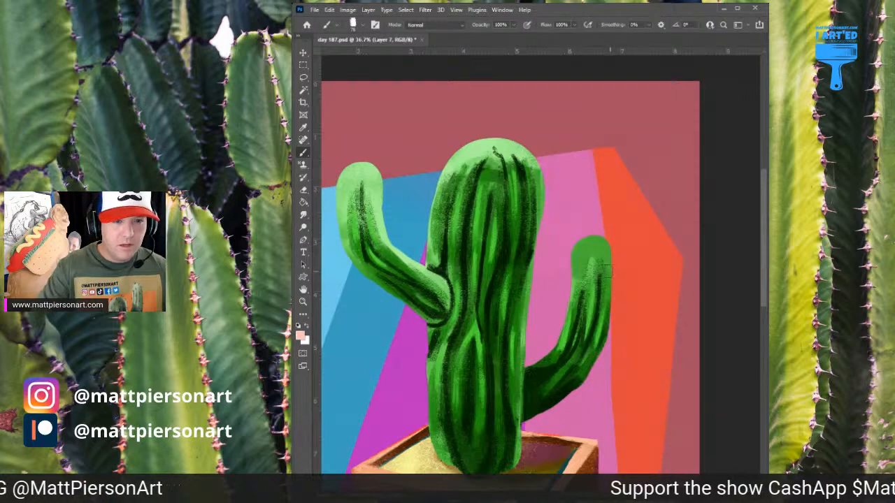
Paint a pale peach rim highlight along the right arm's outer edge and a pale pink one around its tip's inner side
left_click_drag(603, 235, 609, 329)
left_click_drag(610, 258, 608, 337)
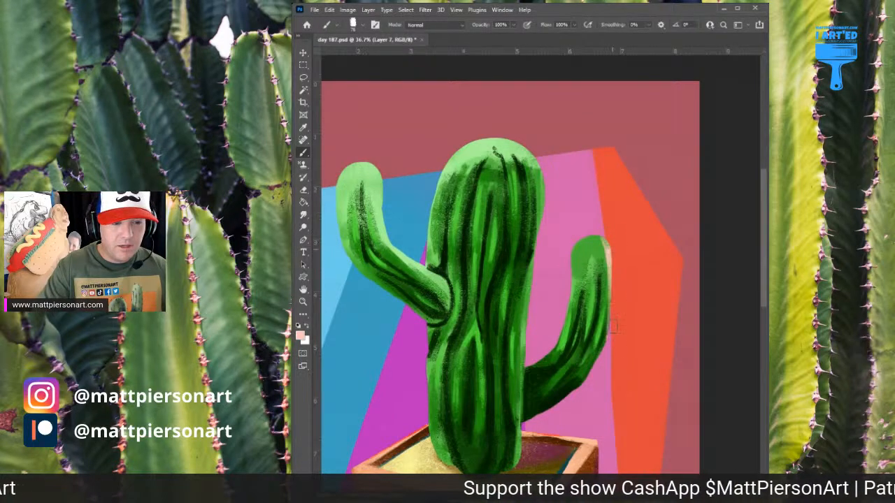
left_click_drag(610, 275, 607, 344)
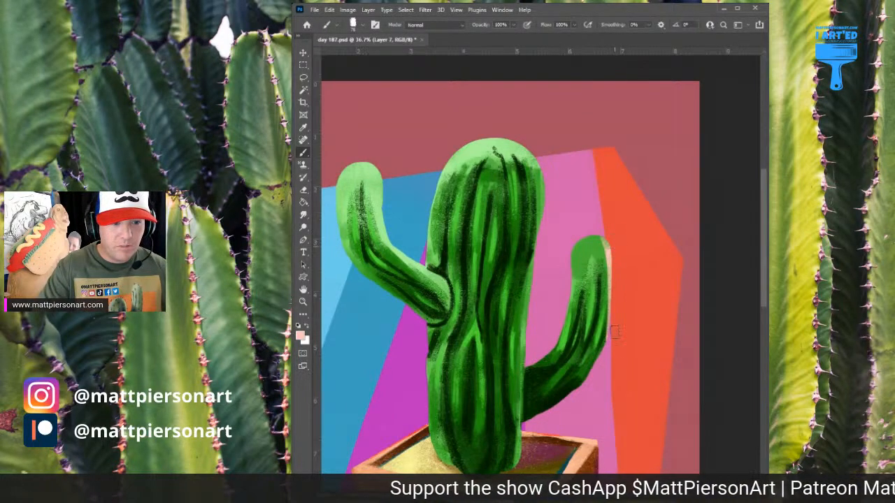
left_click(585, 205, "alt")
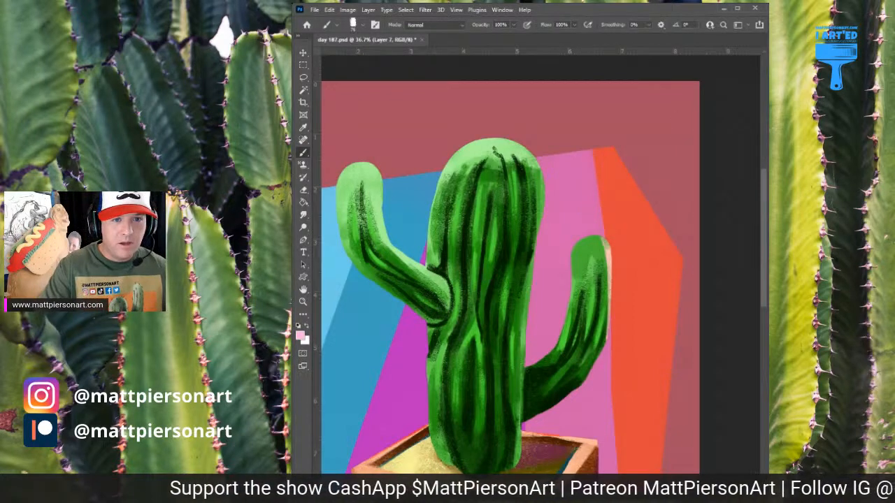
mouse_move(592, 238)
left_mouse_down()
mouse_move(555, 266)
mouse_move(574, 253)
mouse_move(563, 256)
mouse_move(573, 270)
left_mouse_up()
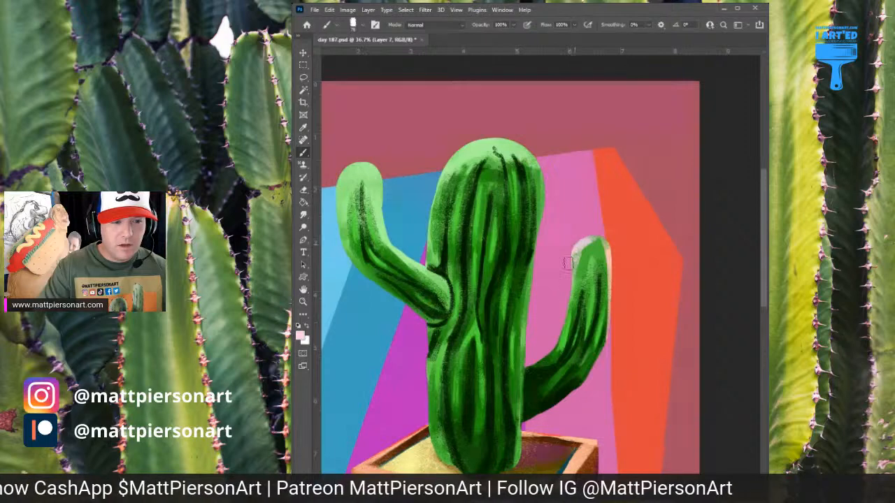
Sample the magenta background, lighten it, and paint a rim highlight down the lower trunk's left edge
mouse_move(558, 402)
left_mouse_down()
mouse_move(596, 299)
mouse_move(664, 284)
mouse_move(679, 302)
left_mouse_up()
left_click(532, 271, "alt")
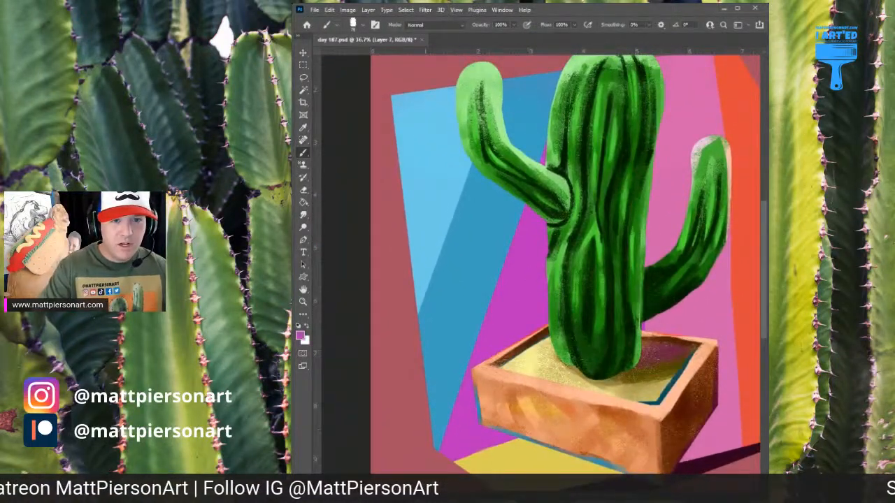
left_click_drag(546, 231, 538, 272)
mouse_move(548, 234)
left_mouse_down()
mouse_move(537, 276)
mouse_move(543, 296)
left_mouse_up()
mouse_move(543, 265)
left_mouse_down()
mouse_move(544, 354)
mouse_move(554, 355)
left_mouse_up()
Paint light blue rim highlights, based on the blue background, along the upper trunk's left edge and the left arm's outer edge
scroll(610, 236, "up", 5)
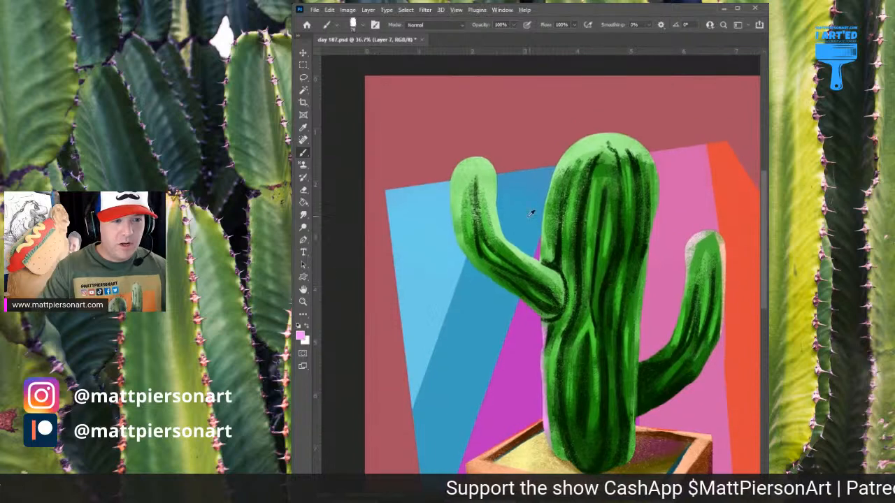
left_click(535, 207, "alt")
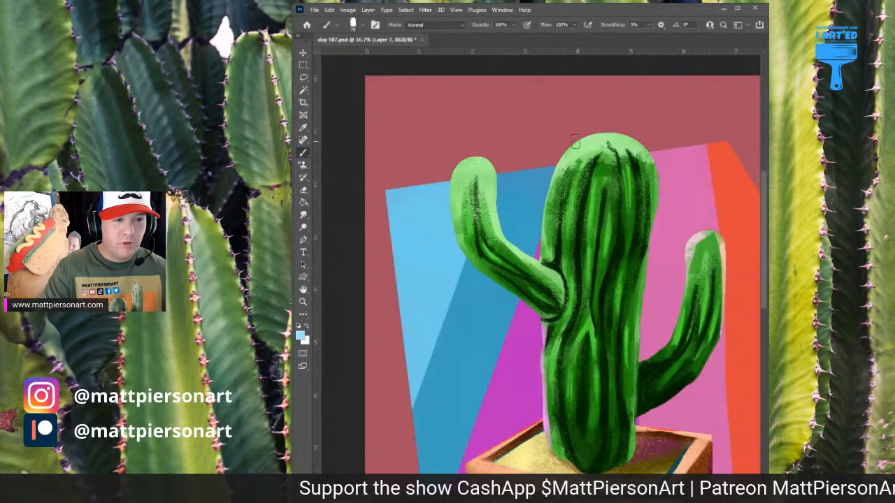
left_click_drag(562, 171, 543, 243)
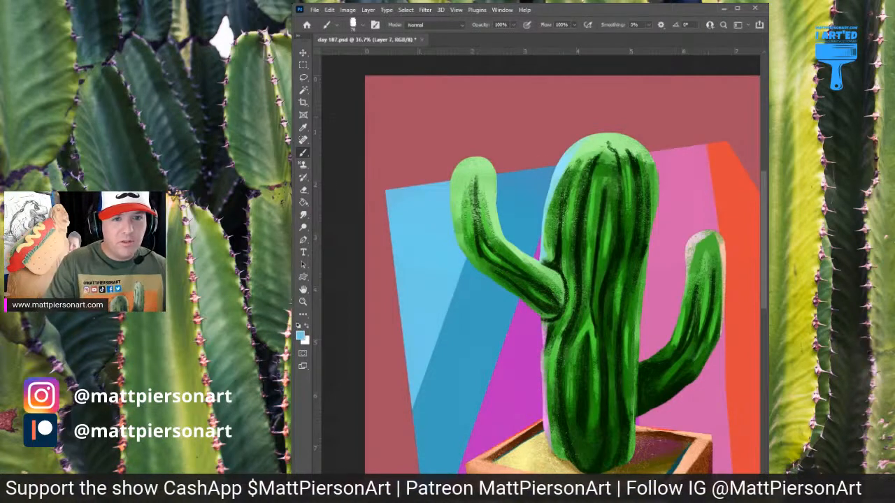
mouse_move(473, 161)
left_mouse_down()
mouse_move(456, 212)
mouse_move(457, 258)
left_mouse_up()
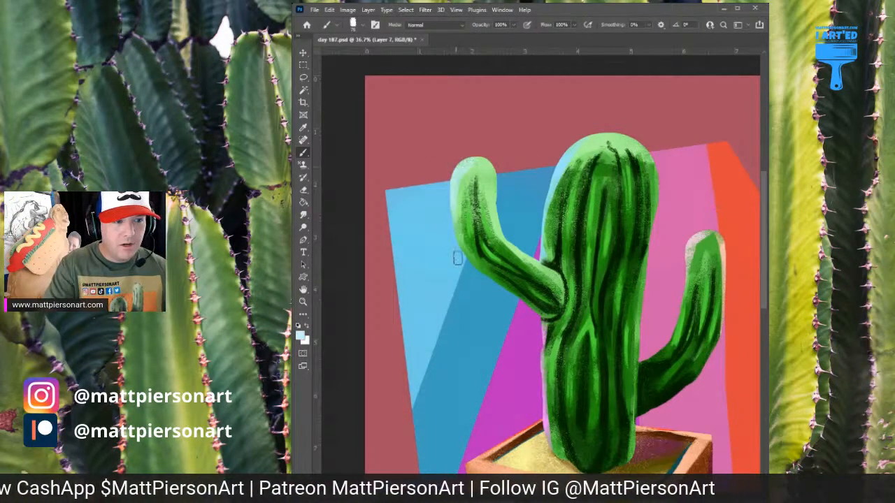
left_click_drag(451, 188, 489, 296)
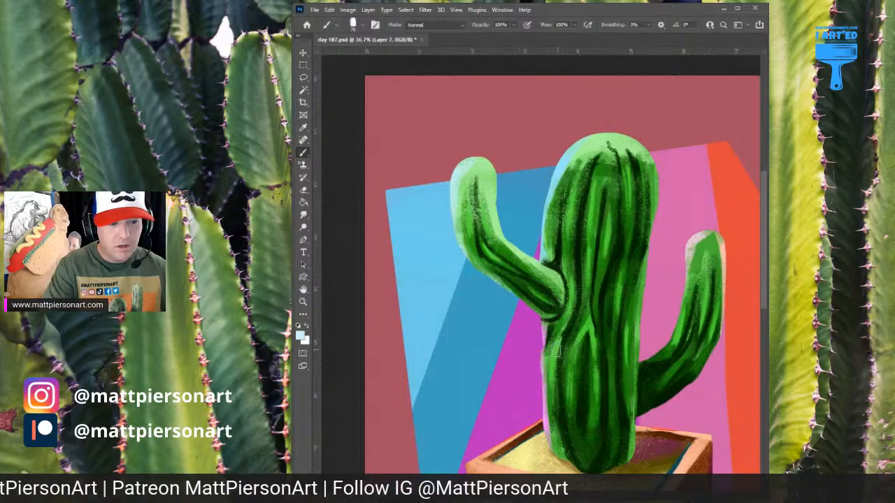
mouse_move(640, 402)
left_mouse_down()
mouse_move(581, 369)
mouse_move(644, 364)
left_mouse_up()
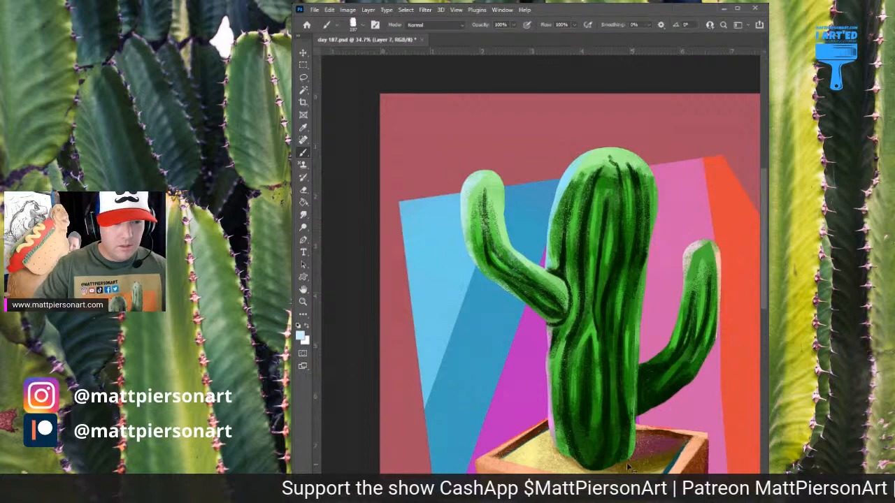
Sample the magenta background and paint subtle magenta reflections across the dark ribs of the lower trunk
left_click_drag(584, 201, 578, 260)
key("ctrl+z")
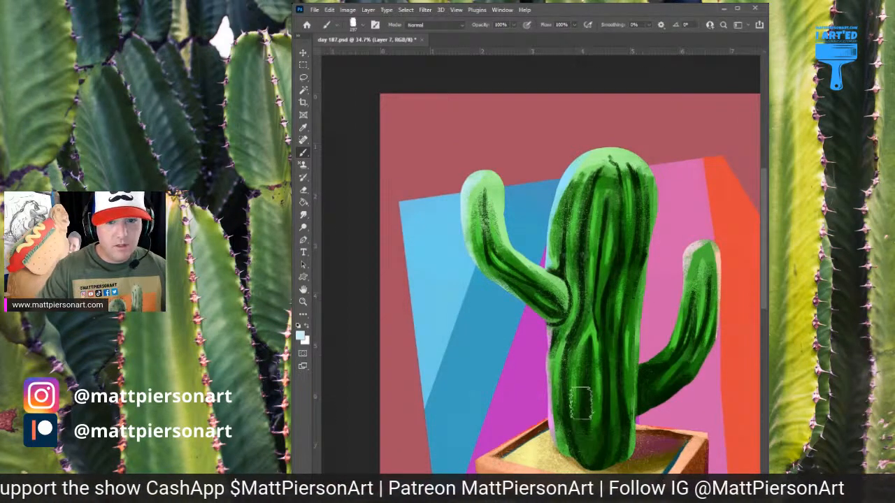
left_click(579, 296, "alt")
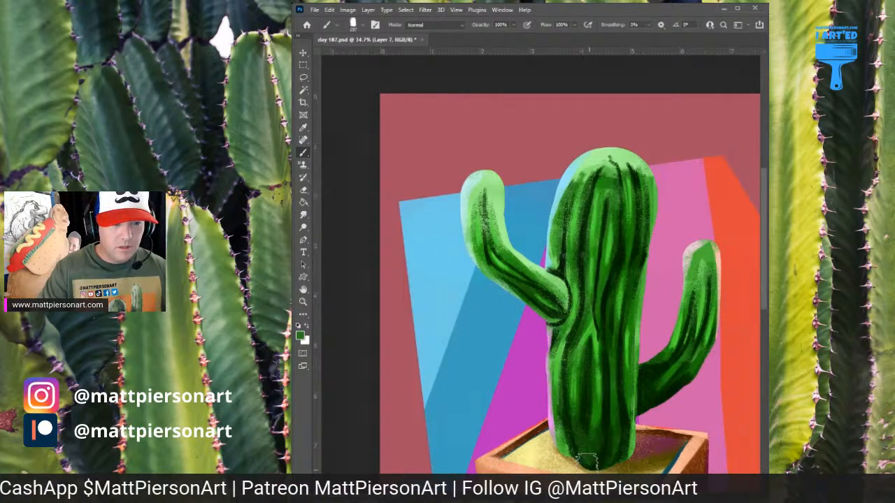
scroll(673, 341, "down", 2)
left_click(560, 359, "alt")
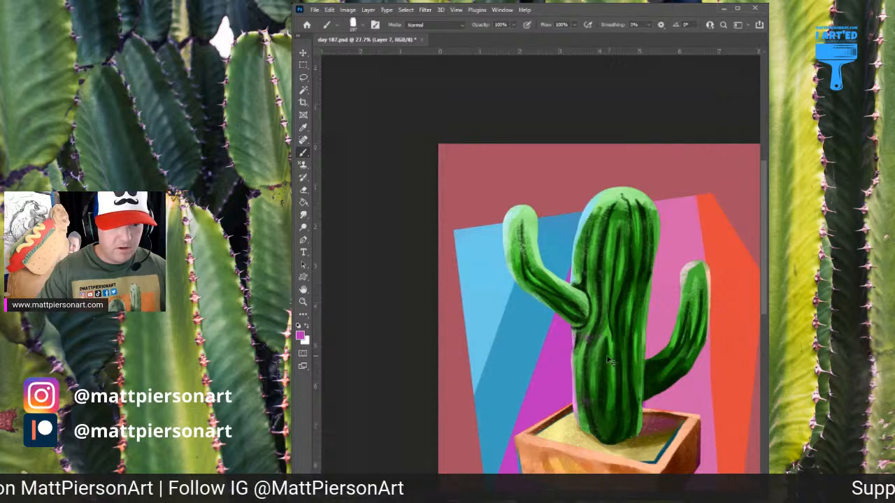
scroll(620, 470, "up", 2)
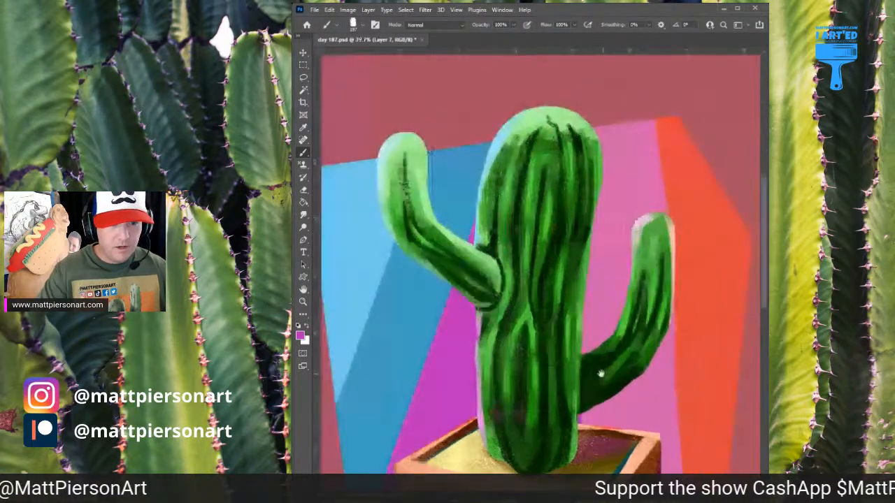
left_click_drag(600, 373, 560, 377)
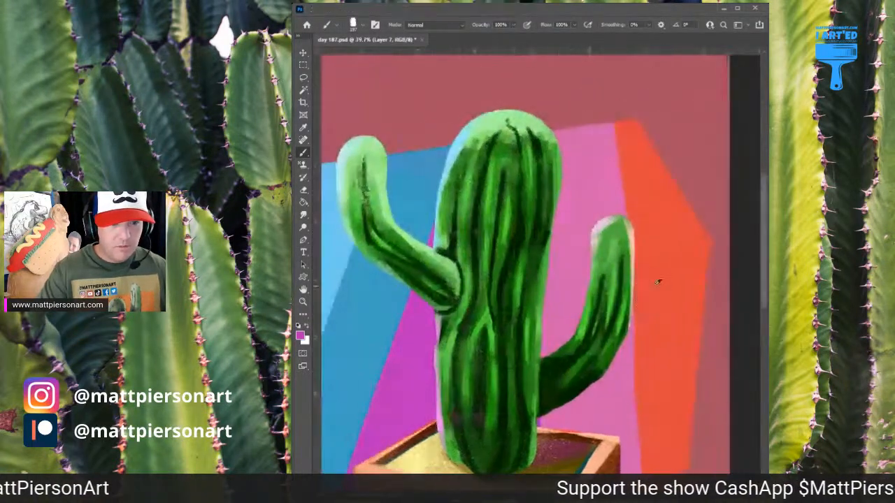
Sample the orange background and paint faint orange-red reflections on the lower bend of the right arm
left_click(662, 278, "alt")
left_click_drag(585, 335, 601, 327)
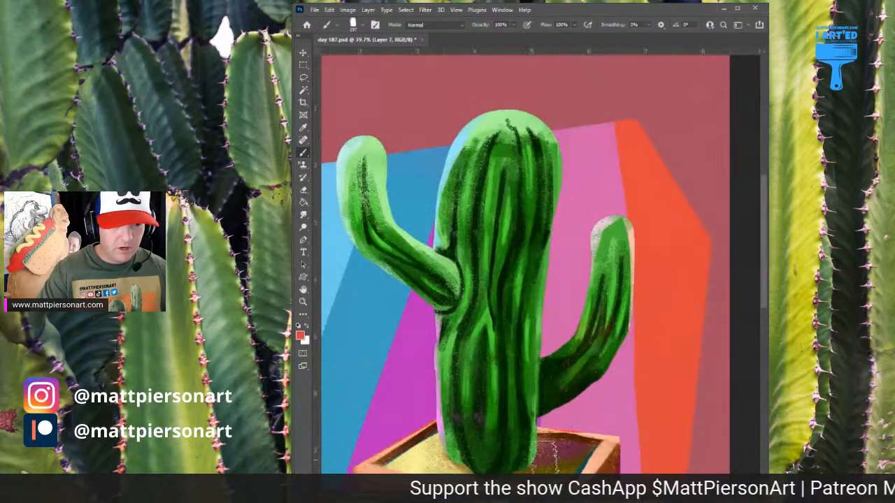
scroll(687, 302, "down", 2)
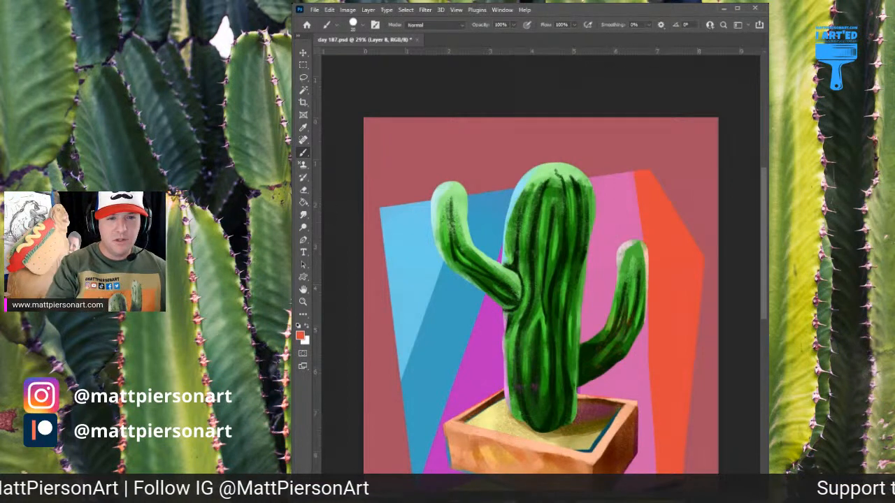
Sample dark green from the top of the trunk, darken the brush colour to near-black green and shrink the brush
left_click(559, 190, "alt")
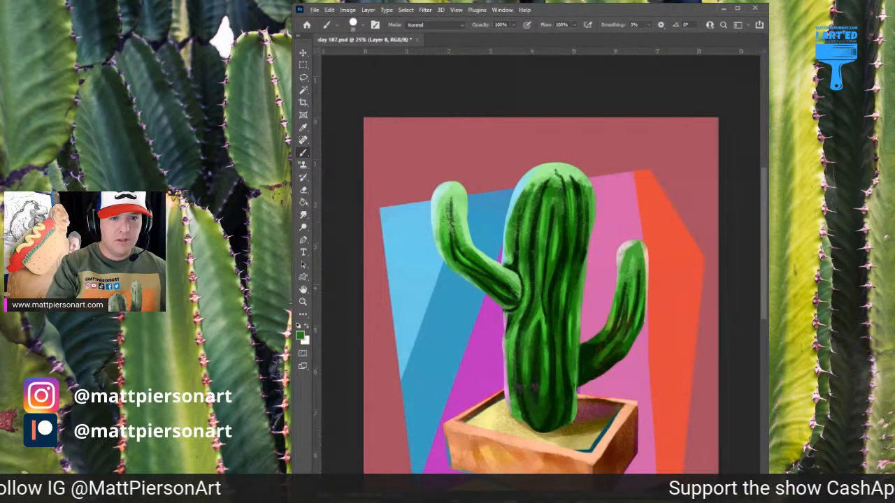
left_click(559, 188, "alt")
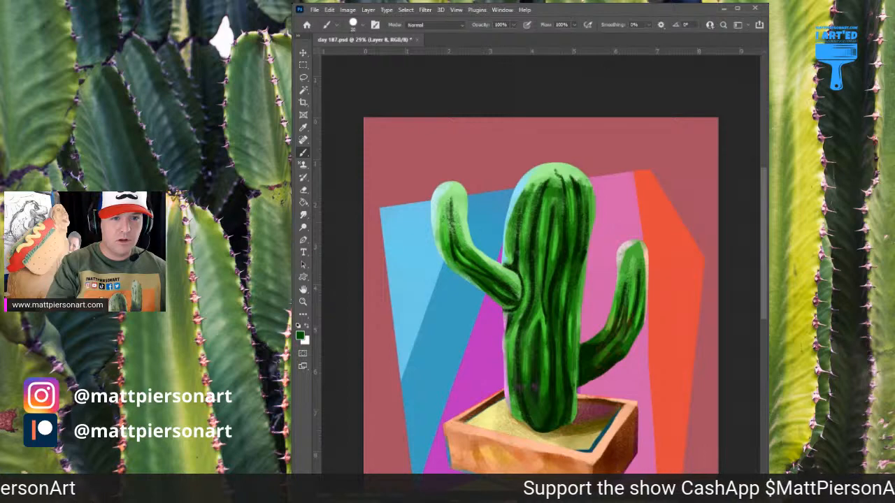
left_click(557, 183, "alt")
key("bracketleft")
key("bracketleft")
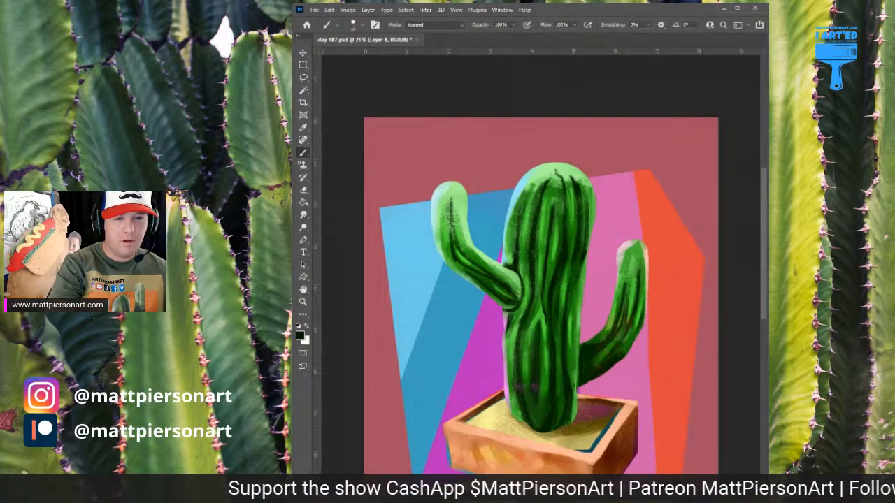
Try short near-black spines around the rounded top of the trunk, then undo them
scroll(560, 224, "up", 2)
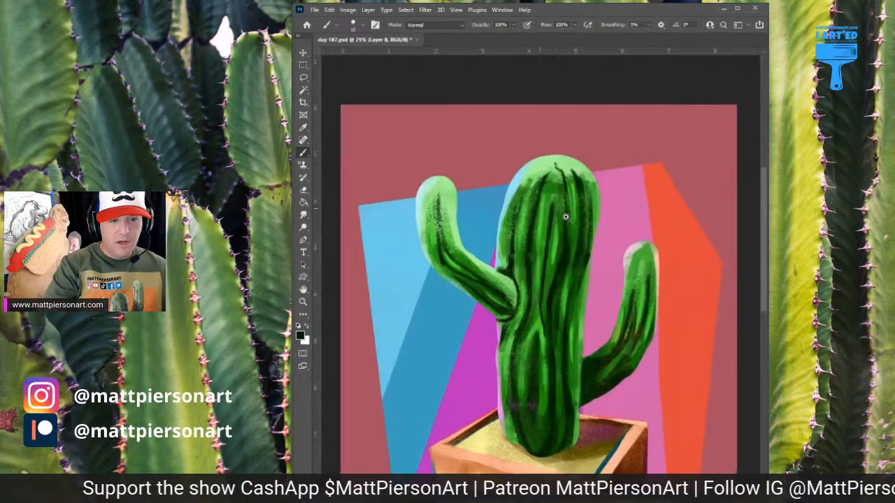
mouse_move(549, 148)
left_mouse_down()
mouse_move(549, 138)
mouse_move(573, 155)
mouse_move(592, 149)
mouse_move(574, 137)
left_mouse_up()
mouse_move(518, 168)
left_mouse_down()
mouse_move(515, 150)
mouse_move(530, 162)
left_mouse_up()
mouse_move(556, 191)
left_mouse_down()
mouse_move(562, 181)
mouse_move(604, 165)
left_mouse_up()
left_click_drag(603, 197, 609, 187)
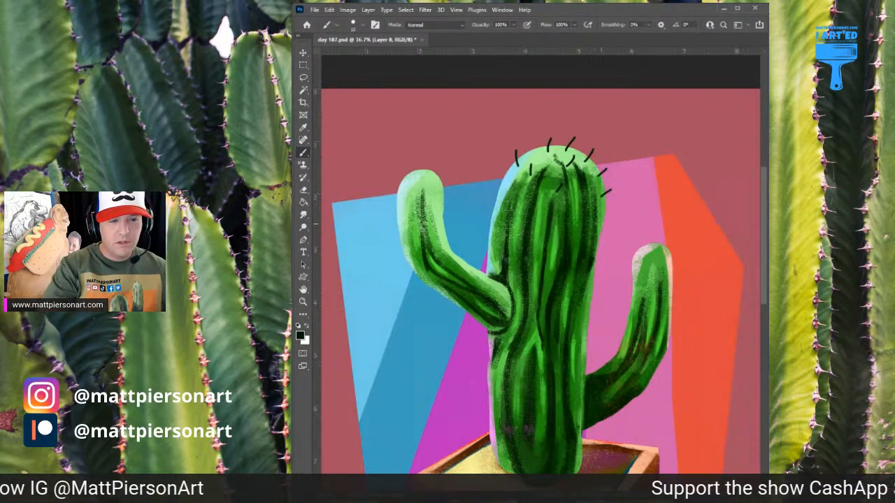
key("ctrl+z")
key("ctrl+z")
key("ctrl+z")
key("ctrl+z")
key("ctrl+z")
key("ctrl+z")
key("ctrl+z")
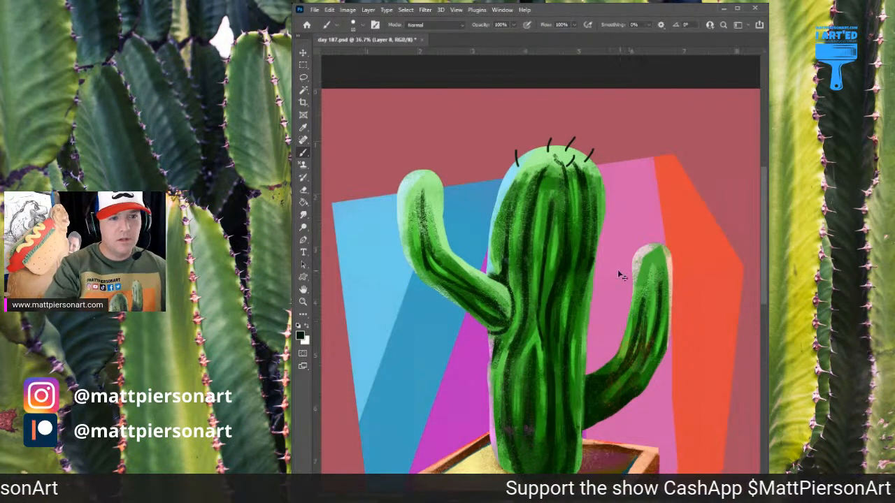
key("ctrl+z")
key("ctrl+z")
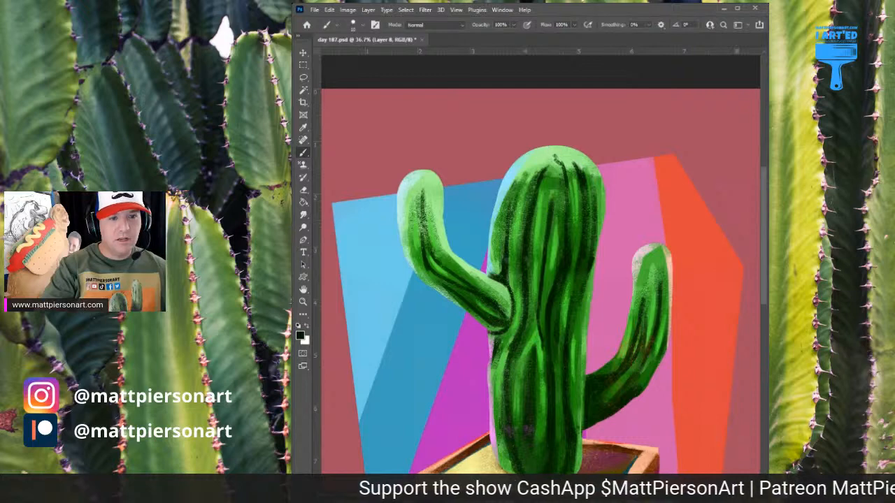
Reduce the brush to a fine tip and draw short, curved dark spines around the trunk's rounded top
key("bracketright")
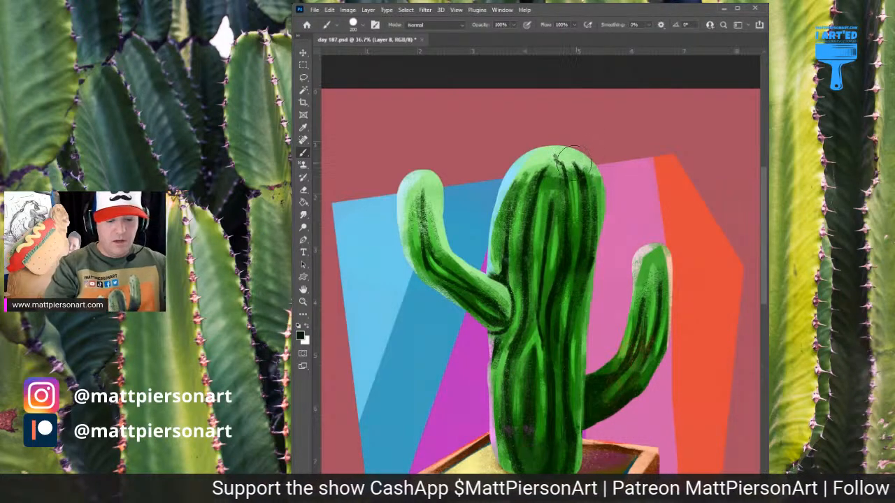
key("bracketleft")
key("bracketleft")
key("bracketleft")
key("bracketleft")
key("bracketleft")
key("bracketleft")
key("bracketleft")
key("bracketleft")
key("bracketleft")
key("bracketleft")
key("bracketleft")
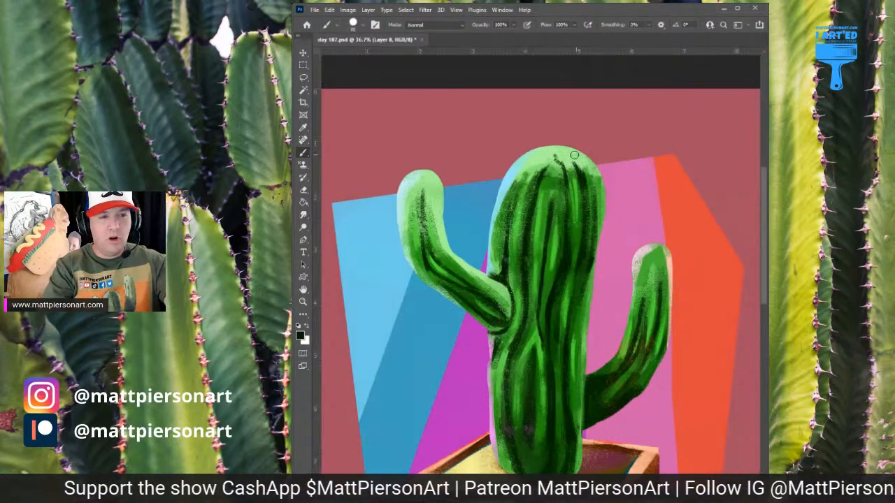
key("bracketleft")
key("bracketleft")
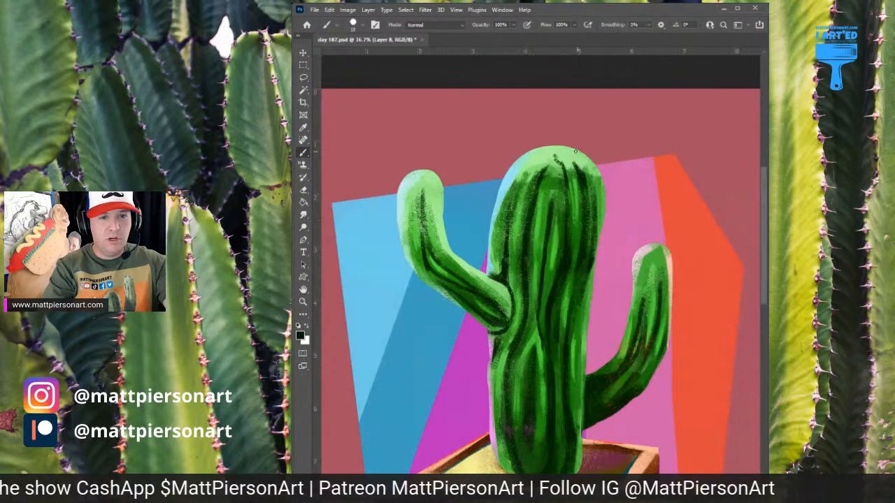
mouse_move(558, 150)
left_mouse_down()
mouse_move(564, 135)
mouse_move(575, 155)
mouse_move(599, 158)
left_mouse_up()
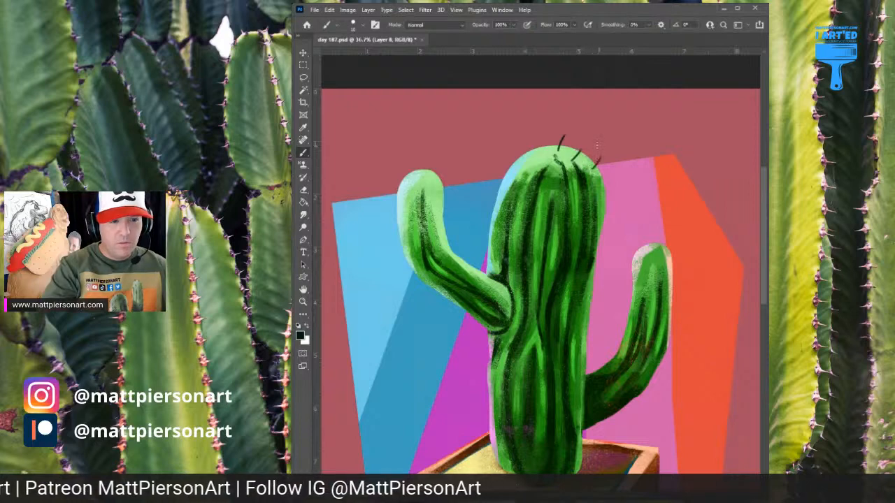
mouse_move(533, 157)
left_mouse_down()
mouse_move(534, 143)
mouse_move(516, 147)
left_mouse_up()
left_click_drag(527, 187, 524, 169)
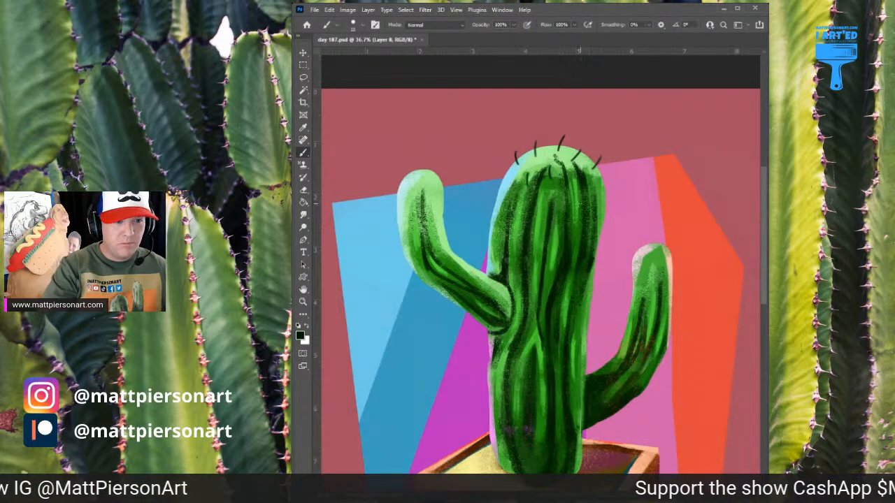
Draw short dark spines down both edges of the upper trunk and along its inner ribs
left_click_drag(578, 204, 611, 177)
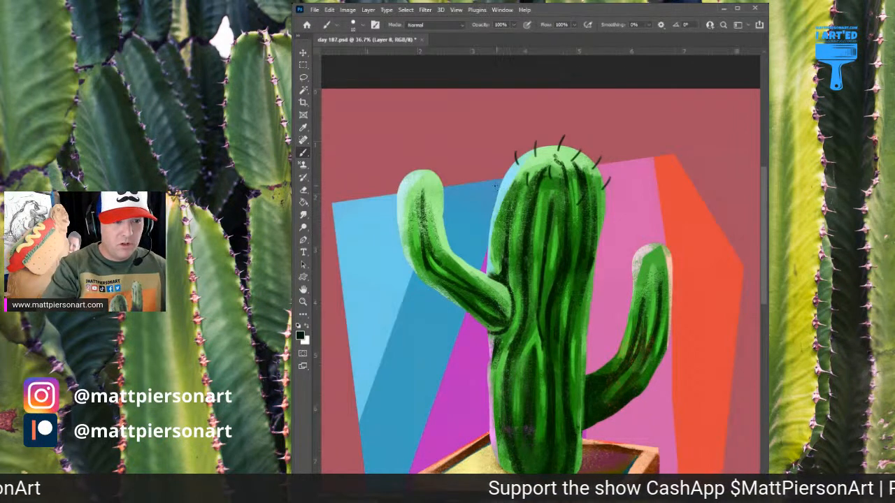
left_click_drag(503, 190, 499, 178)
left_click_drag(518, 208, 514, 190)
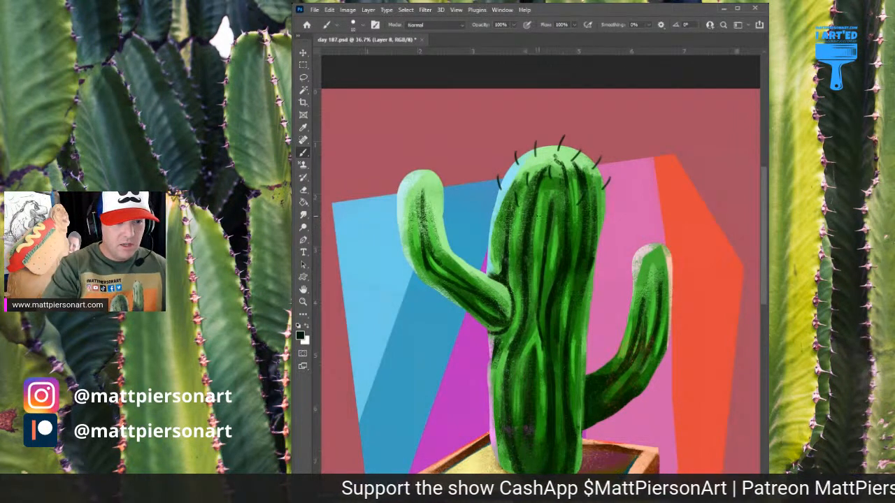
mouse_move(539, 218)
left_mouse_down()
mouse_move(538, 202)
mouse_move(559, 186)
left_mouse_up()
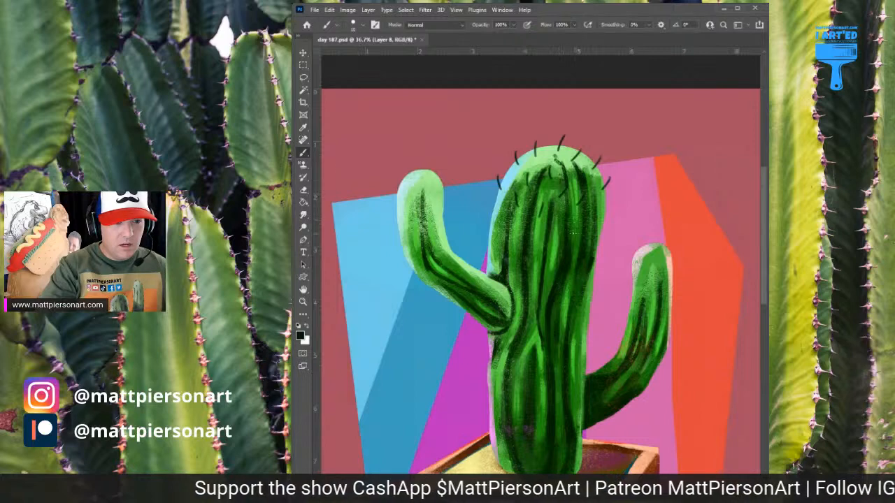
mouse_move(574, 233)
left_mouse_down()
mouse_move(607, 209)
mouse_move(596, 237)
left_mouse_up()
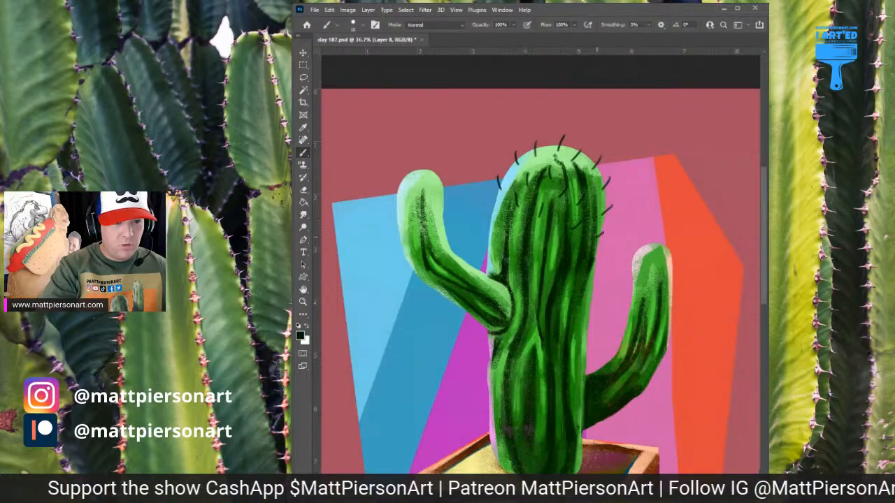
left_click_drag(579, 277, 576, 232)
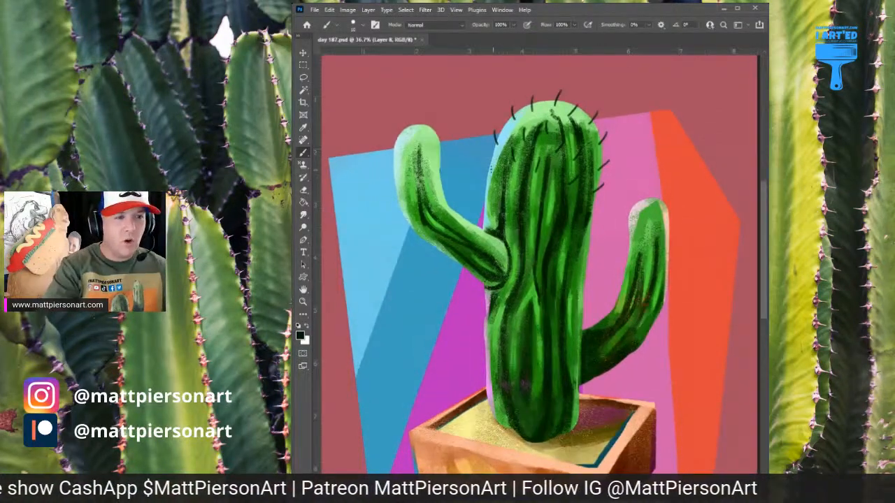
left_click_drag(492, 171, 484, 158)
mouse_move(503, 191)
left_mouse_down()
mouse_move(501, 178)
mouse_move(521, 193)
mouse_move(539, 190)
mouse_move(480, 189)
left_mouse_up()
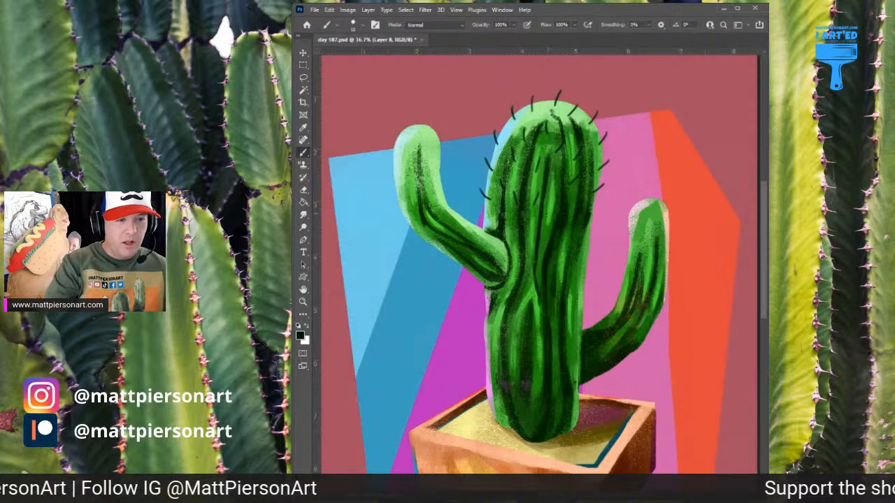
Continue the dark spines down the middle of the trunk, along its edges, ribs and the left arm's joint
left_click_drag(569, 218, 599, 204)
key("ctrl+z")
left_click_drag(573, 260, 584, 212)
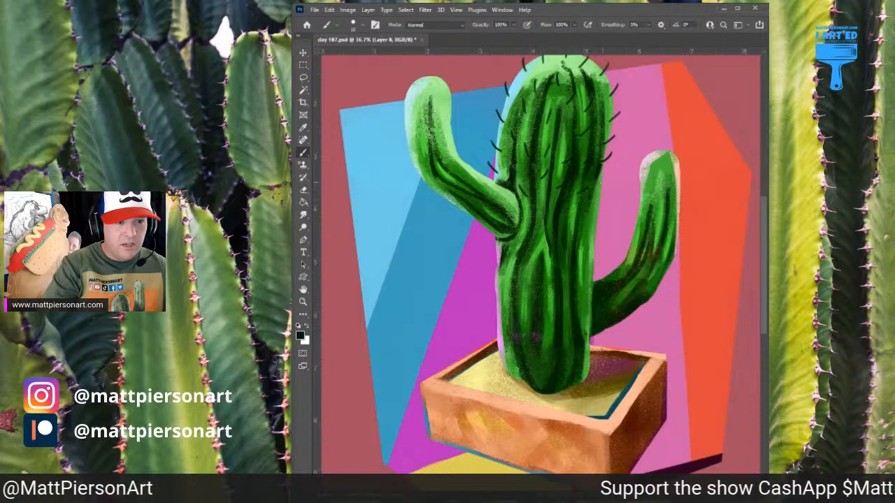
left_click_drag(589, 231, 596, 185)
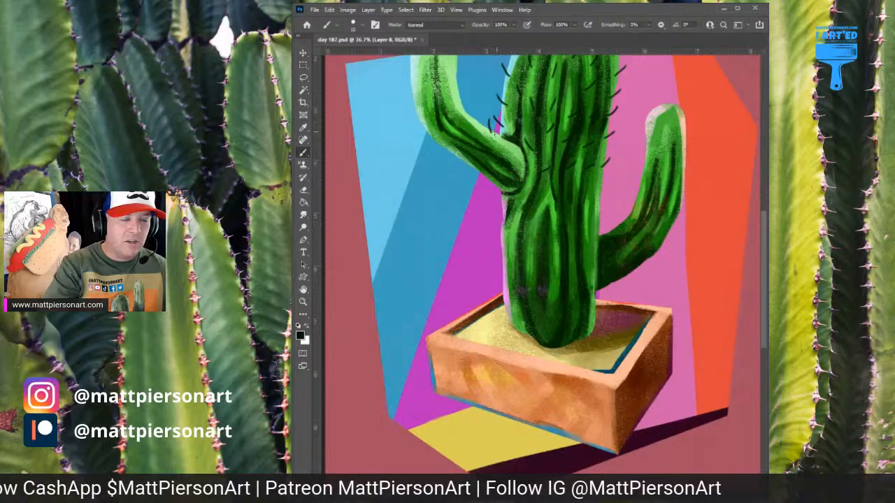
left_click_drag(495, 132, 516, 199)
Draw dark spines around the left arm's rounded tip and down both sides of its upright part
mouse_move(442, 106)
left_mouse_down()
mouse_move(440, 96)
mouse_move(456, 93)
mouse_move(482, 119)
left_mouse_up()
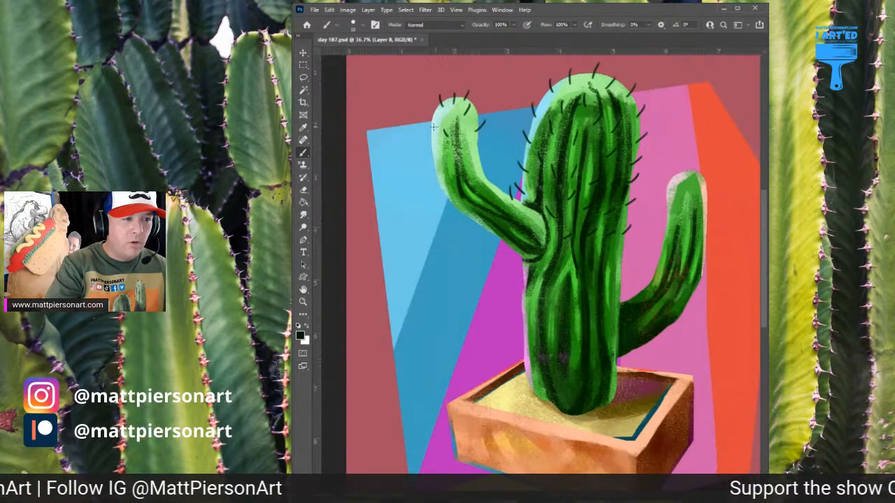
left_click_drag(428, 119, 435, 159)
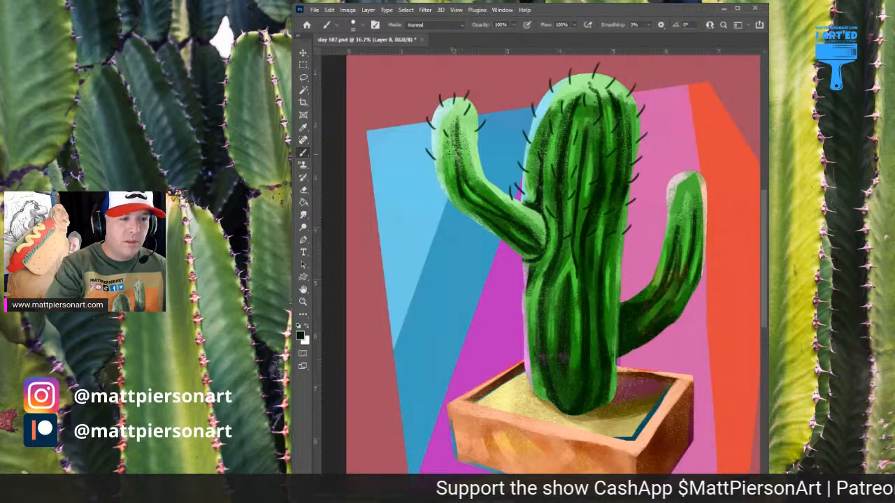
left_click_drag(445, 145, 452, 154)
key("ctrl+z")
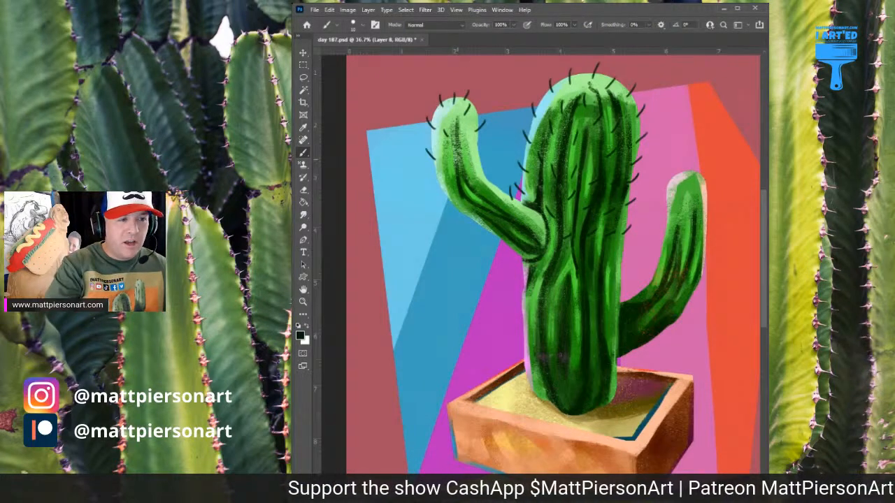
mouse_move(465, 150)
left_mouse_down()
mouse_move(492, 150)
mouse_move(486, 128)
left_mouse_up()
left_click_drag(437, 79, 430, 71)
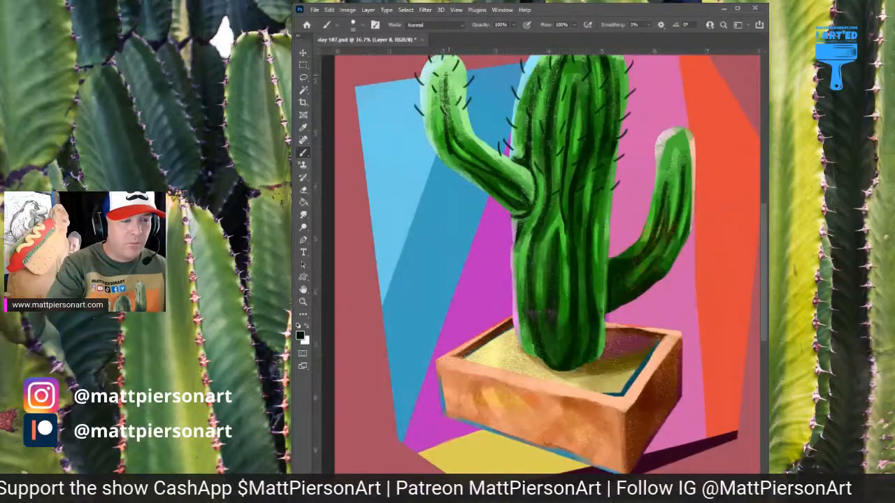
Add dark spines around the left arm's bend and along both edges down to the trunk
mouse_move(468, 130)
left_mouse_down()
mouse_move(475, 117)
mouse_move(423, 129)
mouse_move(428, 146)
left_mouse_up()
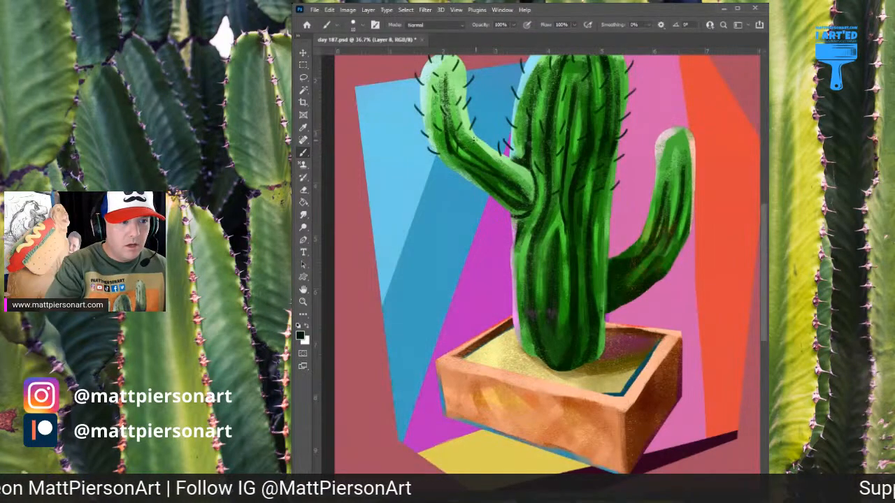
left_click_drag(493, 175, 479, 153)
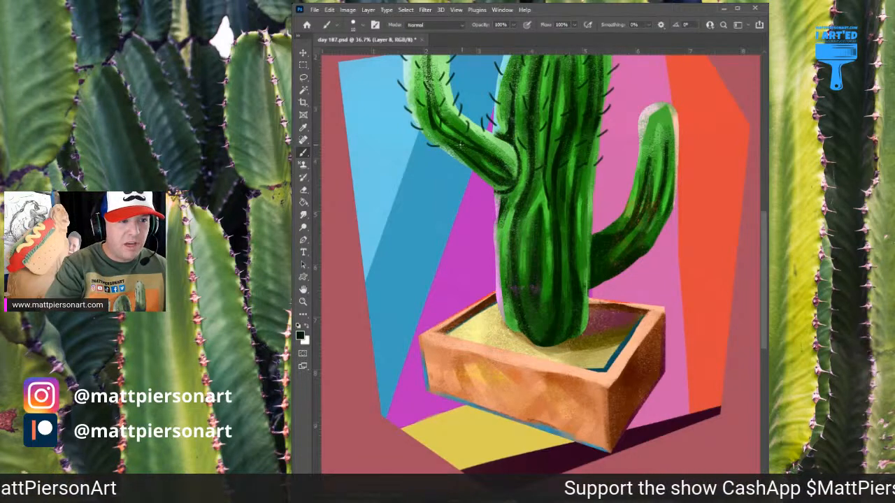
left_click_drag(494, 143, 492, 132)
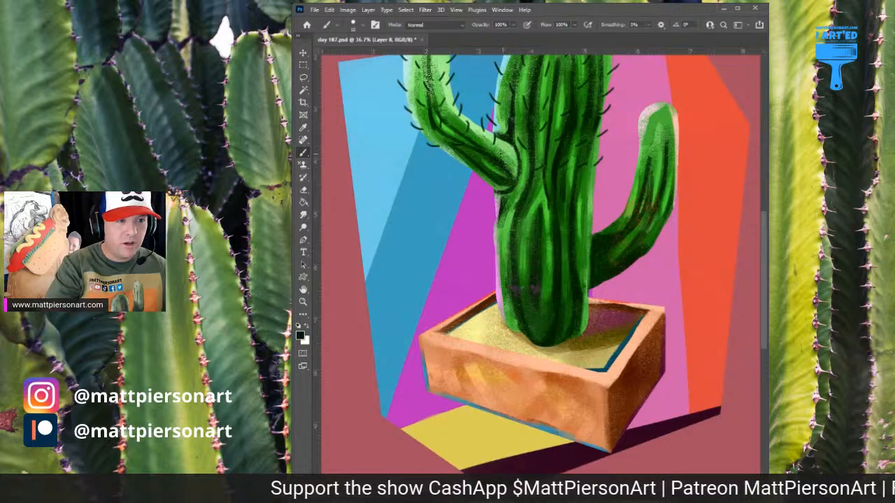
mouse_move(502, 153)
left_mouse_down()
mouse_move(469, 161)
mouse_move(468, 151)
mouse_move(442, 162)
mouse_move(482, 188)
left_mouse_up()
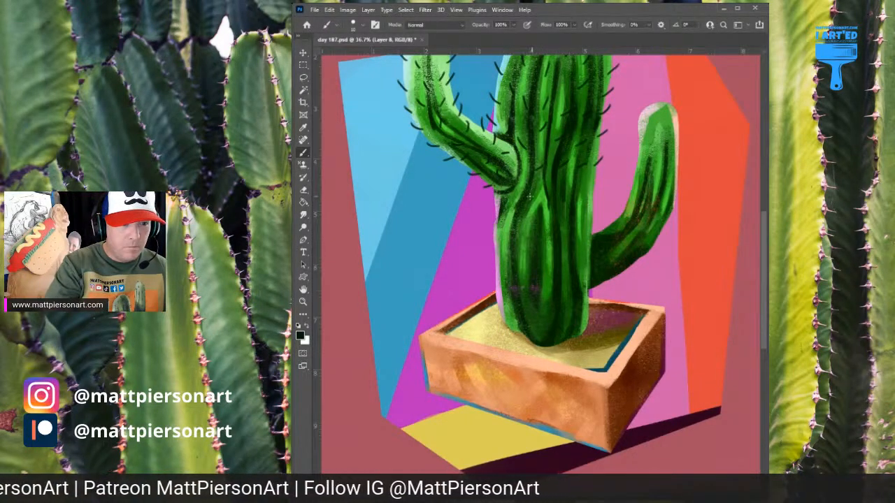
Draw short dark spines along both edges and the inner ribs of the lower trunk, down to the soil
left_click_drag(521, 185, 517, 171)
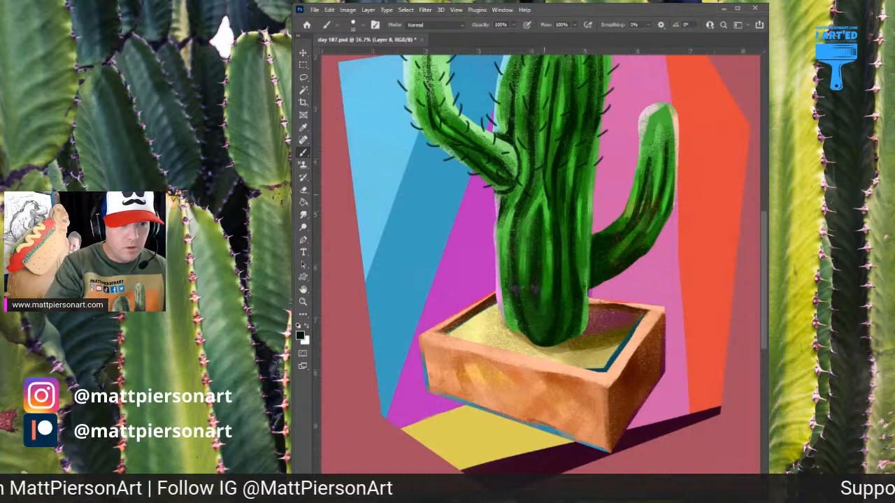
left_click_drag(561, 195, 599, 177)
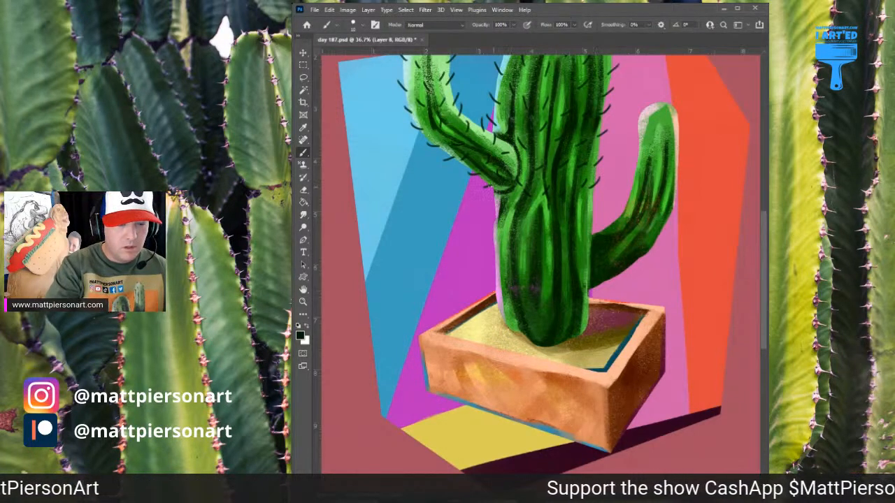
left_click_drag(497, 208, 490, 198)
mouse_move(501, 234)
left_mouse_down()
mouse_move(493, 222)
mouse_move(522, 209)
mouse_move(523, 225)
mouse_move(577, 219)
mouse_move(589, 201)
left_mouse_up()
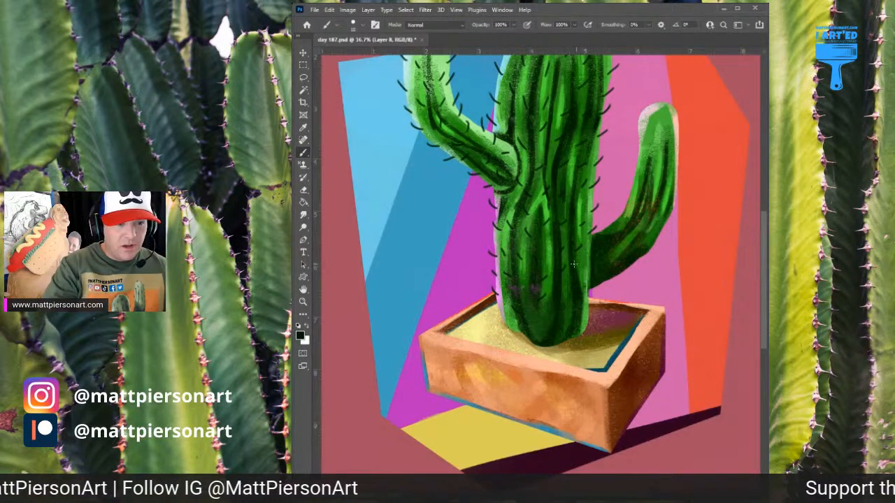
left_click_drag(589, 323, 538, 281)
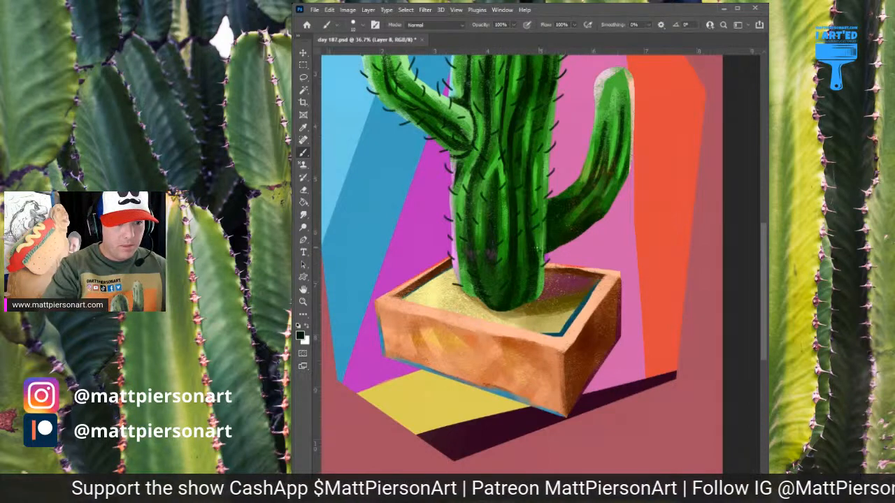
Start the dark spines on the right arm, from its tip down the sides and ribs of the upright part
left_click_drag(603, 218, 556, 258)
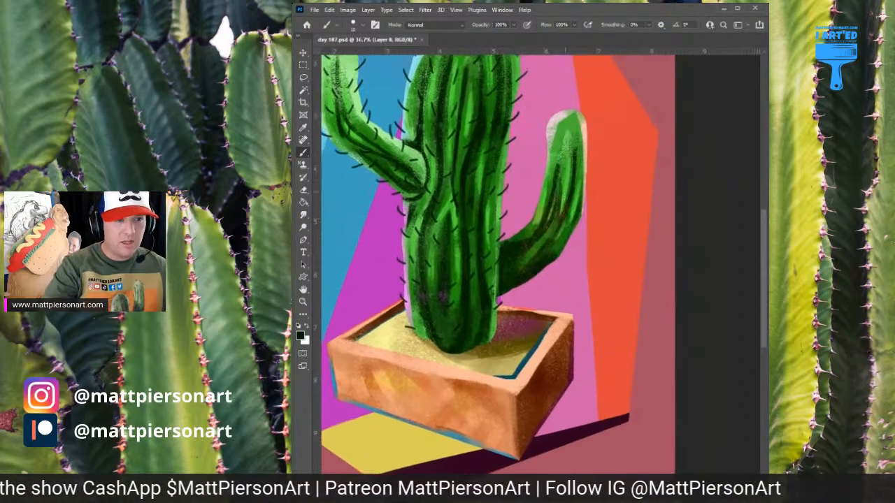
left_click_drag(592, 146, 585, 181)
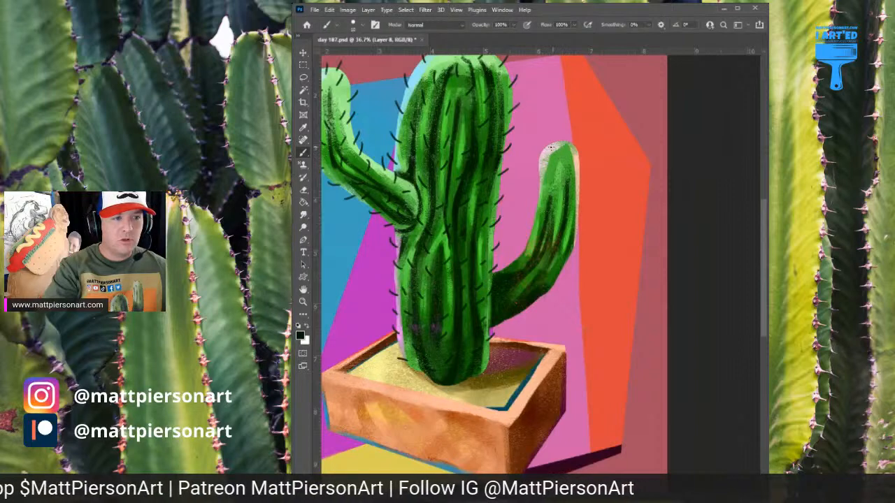
mouse_move(552, 149)
left_mouse_down()
mouse_move(549, 137)
mouse_move(570, 153)
left_mouse_up()
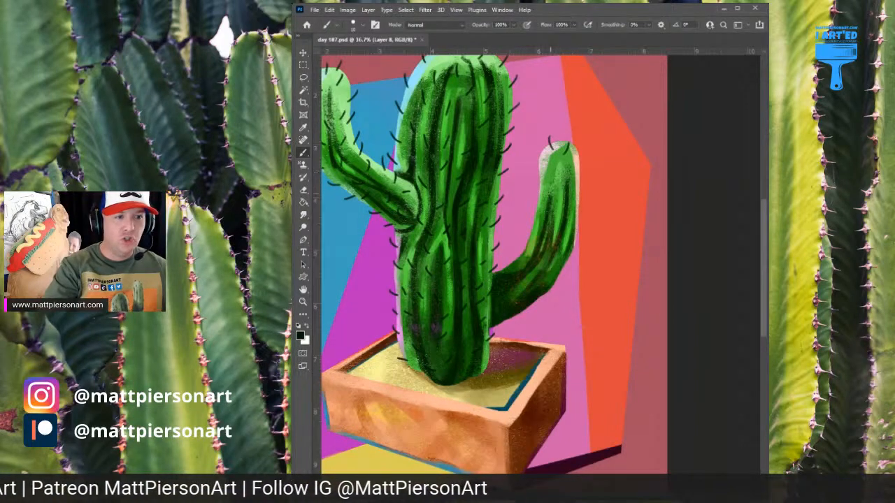
mouse_move(542, 187)
left_mouse_down()
mouse_move(541, 164)
mouse_move(581, 162)
mouse_move(562, 163)
left_mouse_up()
mouse_move(578, 210)
left_mouse_down()
mouse_move(586, 202)
mouse_move(566, 194)
mouse_move(533, 203)
mouse_move(530, 216)
mouse_move(551, 212)
mouse_move(554, 226)
mouse_move(572, 225)
left_mouse_up()
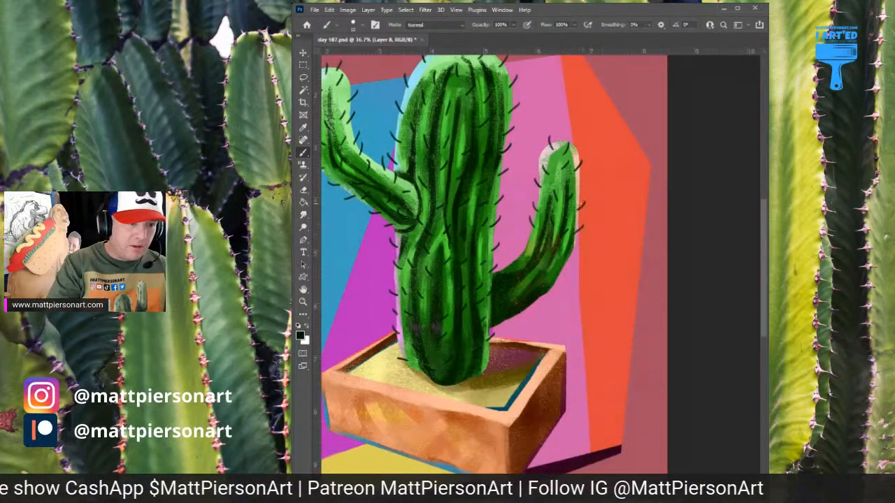
mouse_move(526, 256)
left_mouse_down()
mouse_move(523, 236)
mouse_move(548, 259)
left_mouse_up()
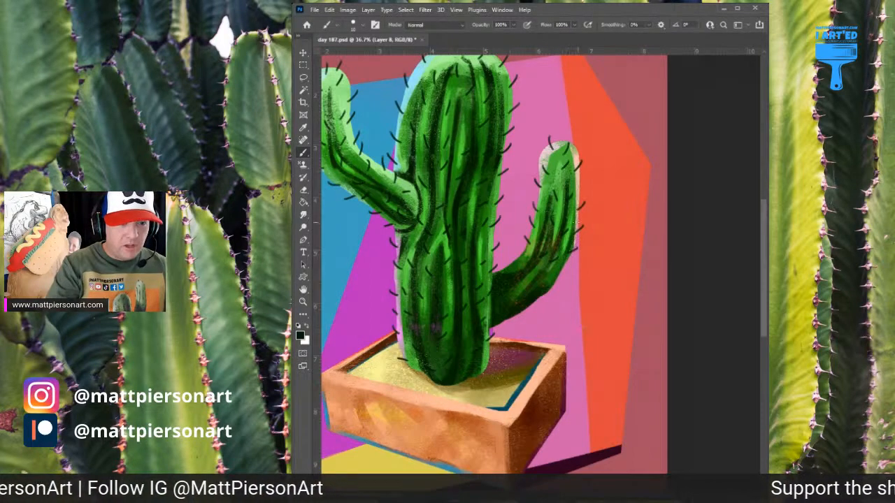
Fill in the remaining dark spines around the right arm's rounded tip, along its outer edge and under its bend
left_click_drag(540, 279, 553, 242)
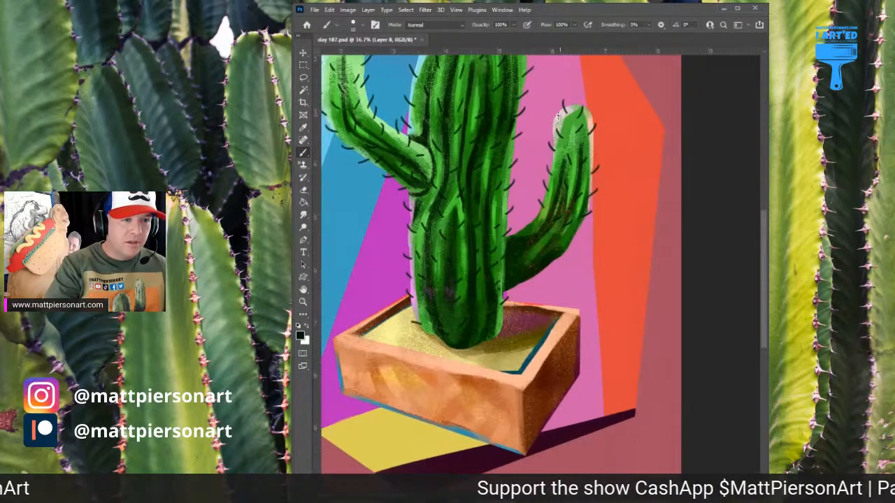
left_click_drag(559, 117, 552, 111)
key("ctrl+z")
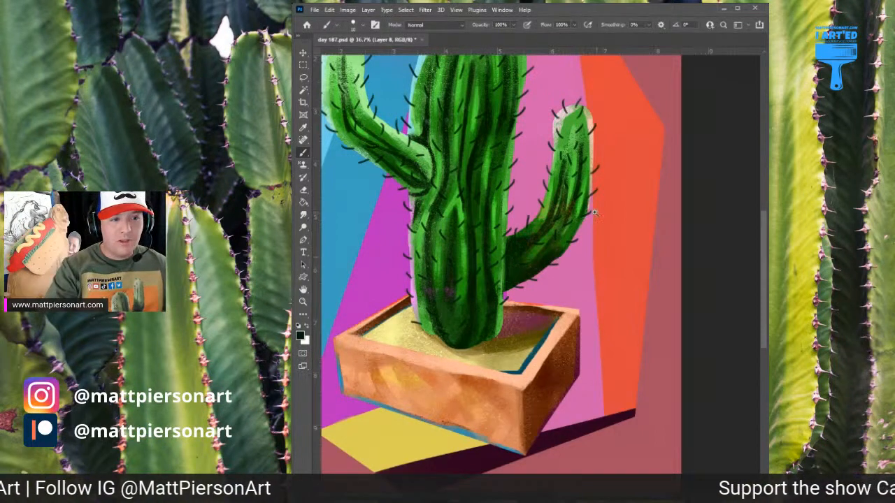
left_click_drag(597, 212, 587, 234)
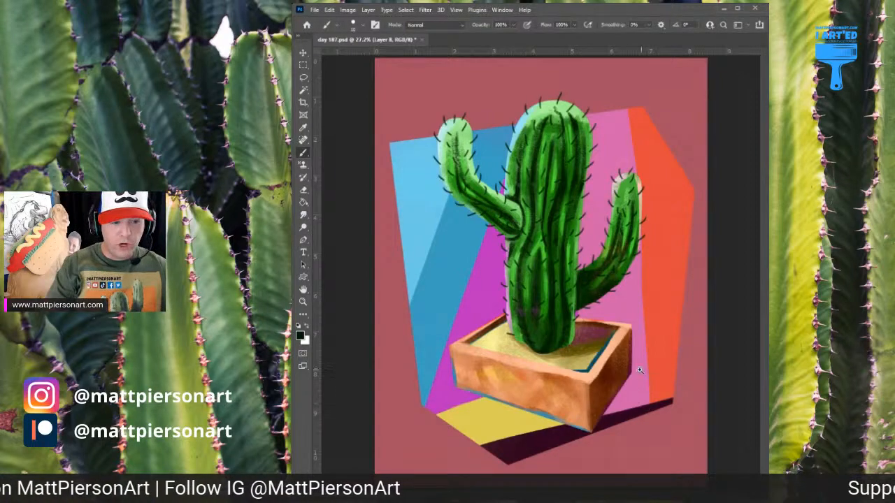
mouse_move(645, 375)
left_mouse_down()
mouse_move(693, 350)
mouse_move(651, 367)
left_mouse_up()
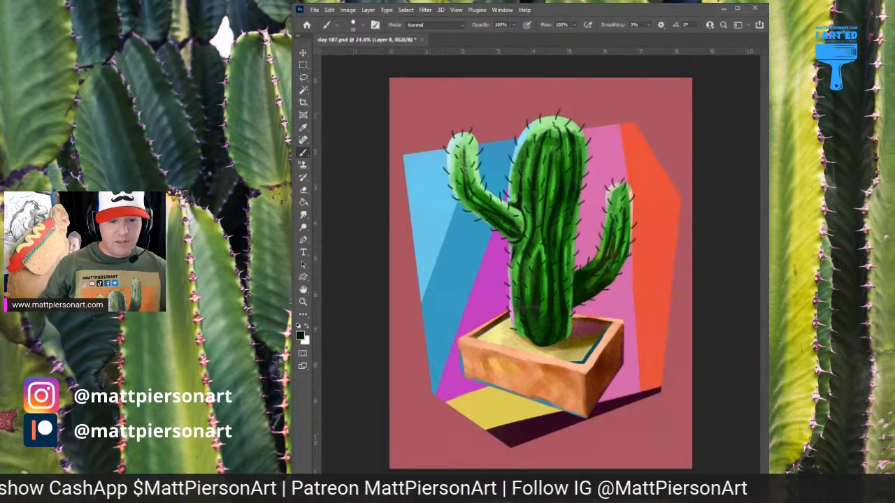
On a layer named signature, handwrite "P21" with "187/200" below it in bright red near the artwork's lower-right corner
key("Return")
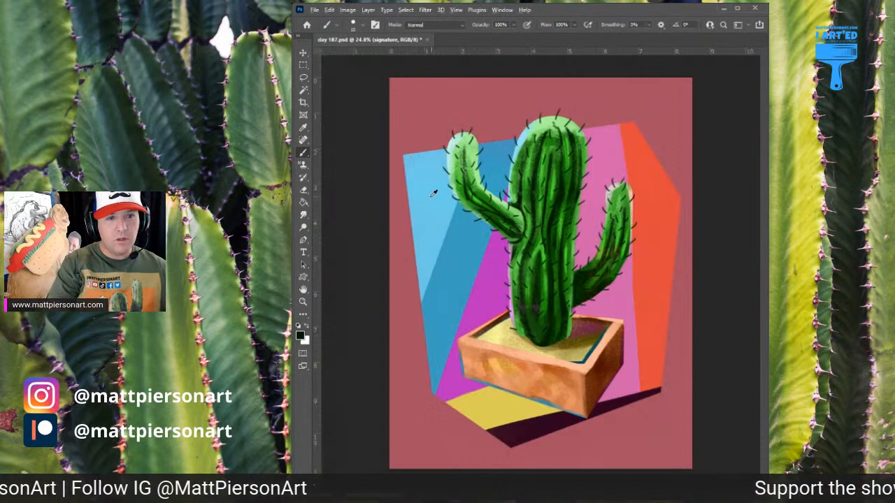
left_click(632, 161, "alt")
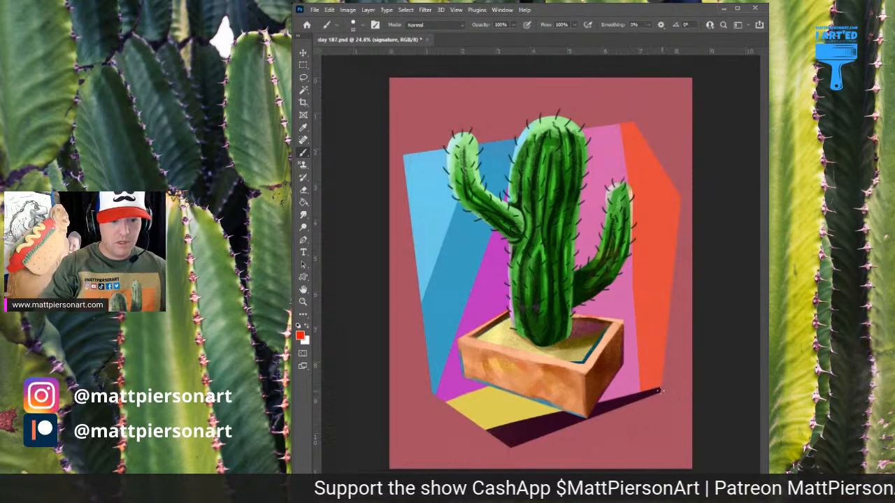
mouse_move(623, 440)
left_mouse_down()
mouse_move(636, 411)
mouse_move(667, 391)
mouse_move(522, 351)
mouse_move(547, 368)
mouse_move(530, 352)
mouse_move(490, 356)
mouse_move(491, 344)
mouse_move(527, 347)
left_mouse_up()
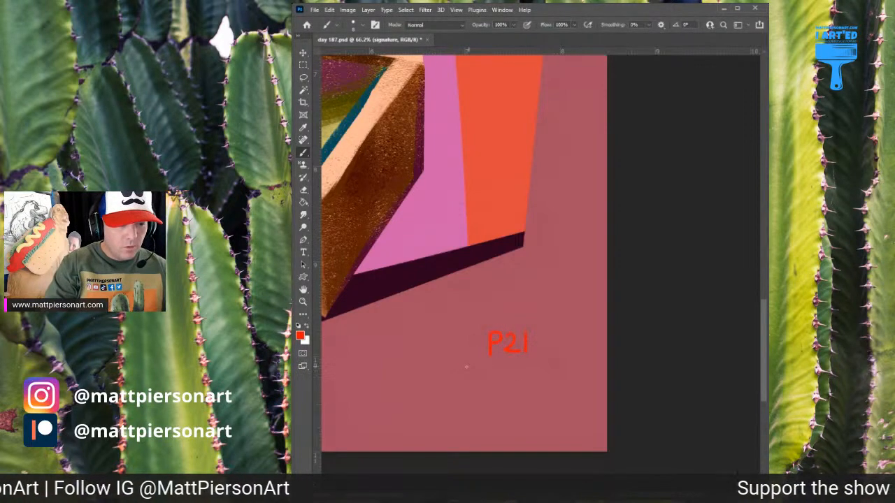
mouse_move(467, 366)
left_mouse_down()
mouse_move(467, 389)
mouse_move(483, 371)
mouse_move(508, 387)
mouse_move(556, 371)
left_mouse_up()
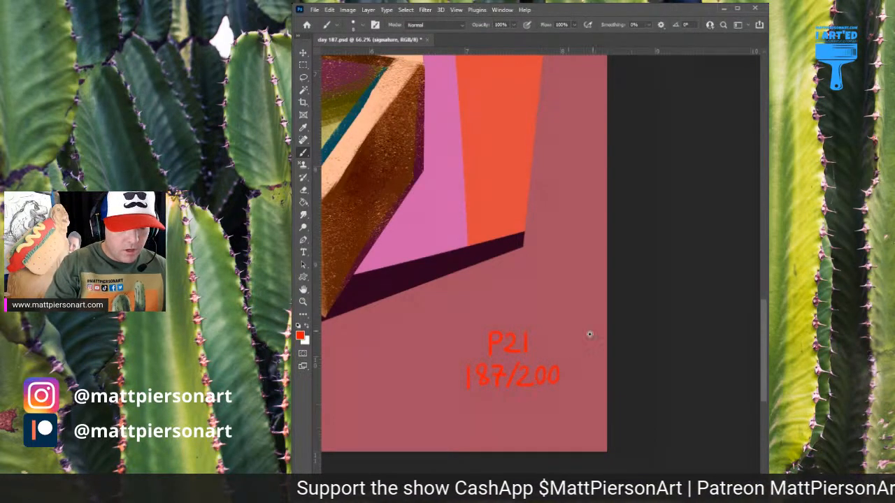
left_click_drag(621, 289, 572, 356)
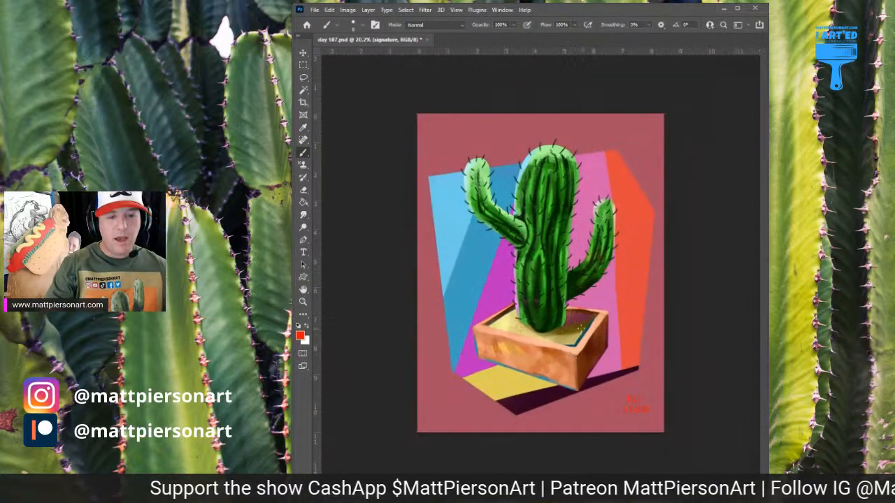